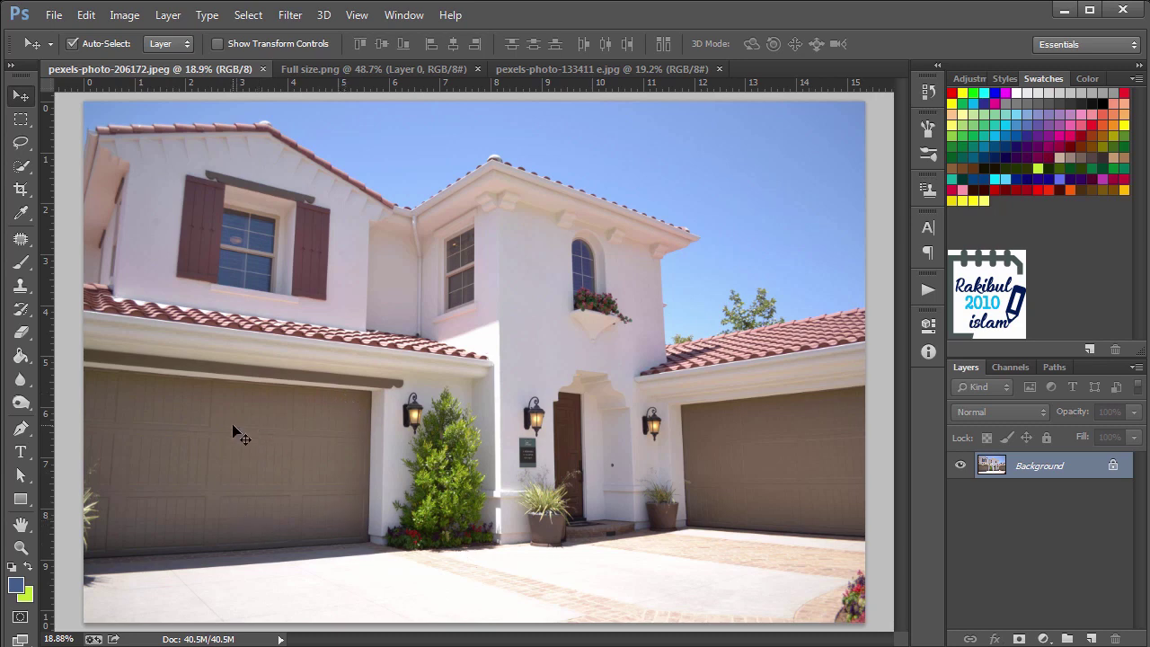
Copy the logo's pixels from Full size.png and paste them into the house photo as Layer 1
left_click(331, 67)
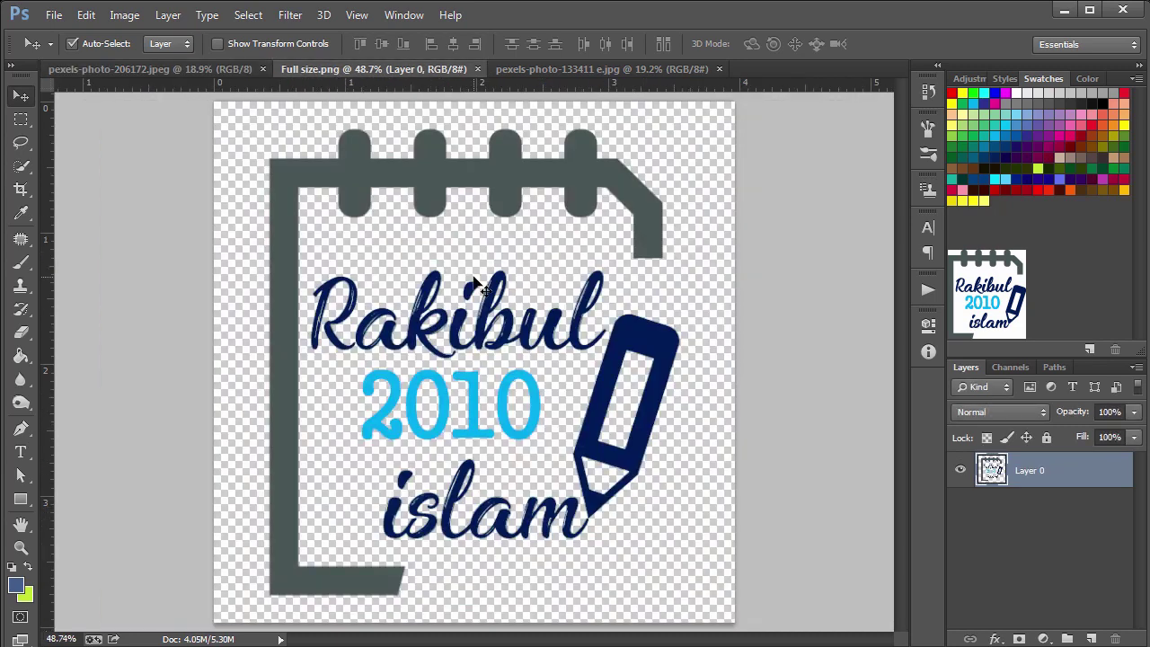
left_click(992, 471, "ctrl")
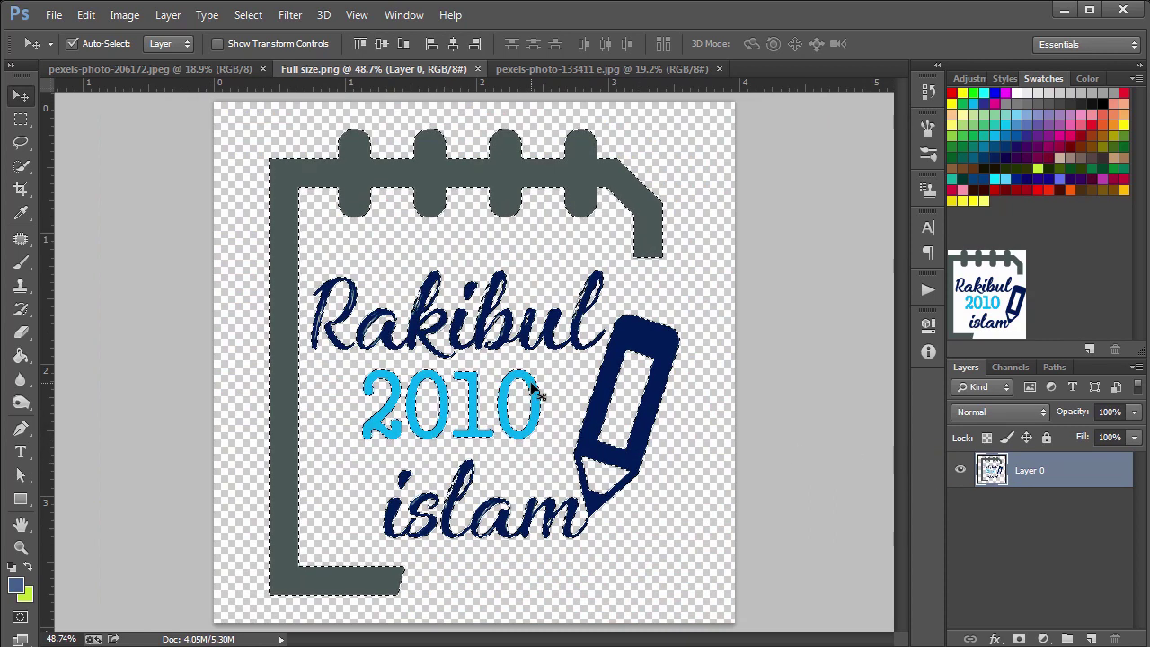
left_click(139, 73)
key("ctrl+v")
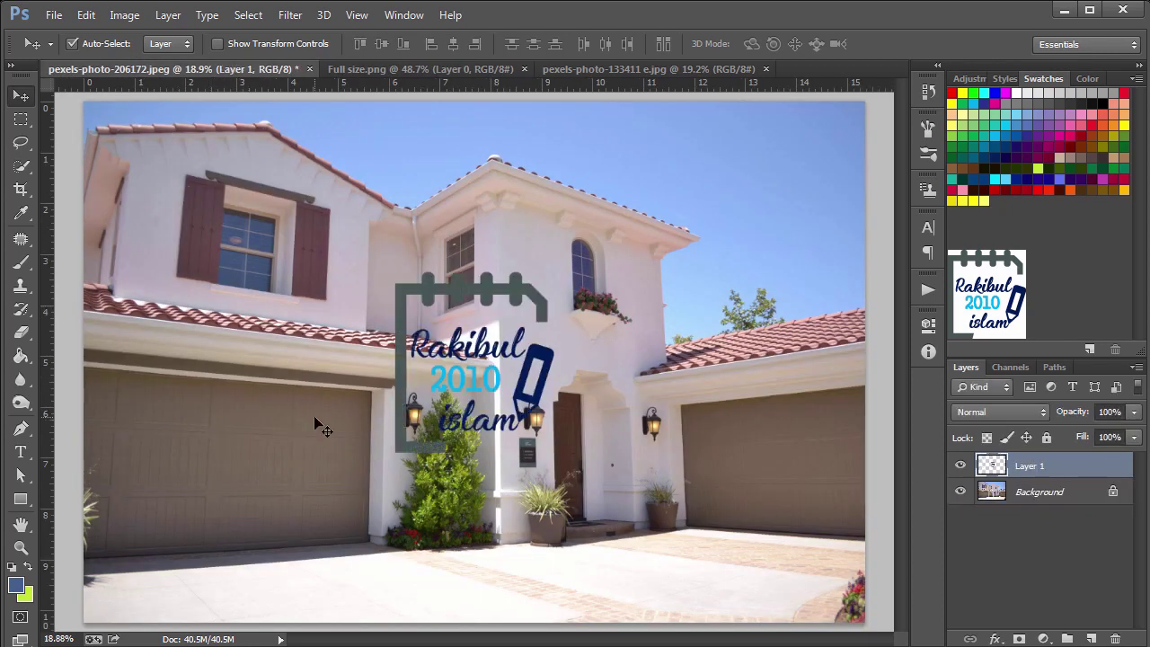
Move the logo onto the left garage door and scale it down to about 78%
left_click_drag(488, 324, 270, 412)
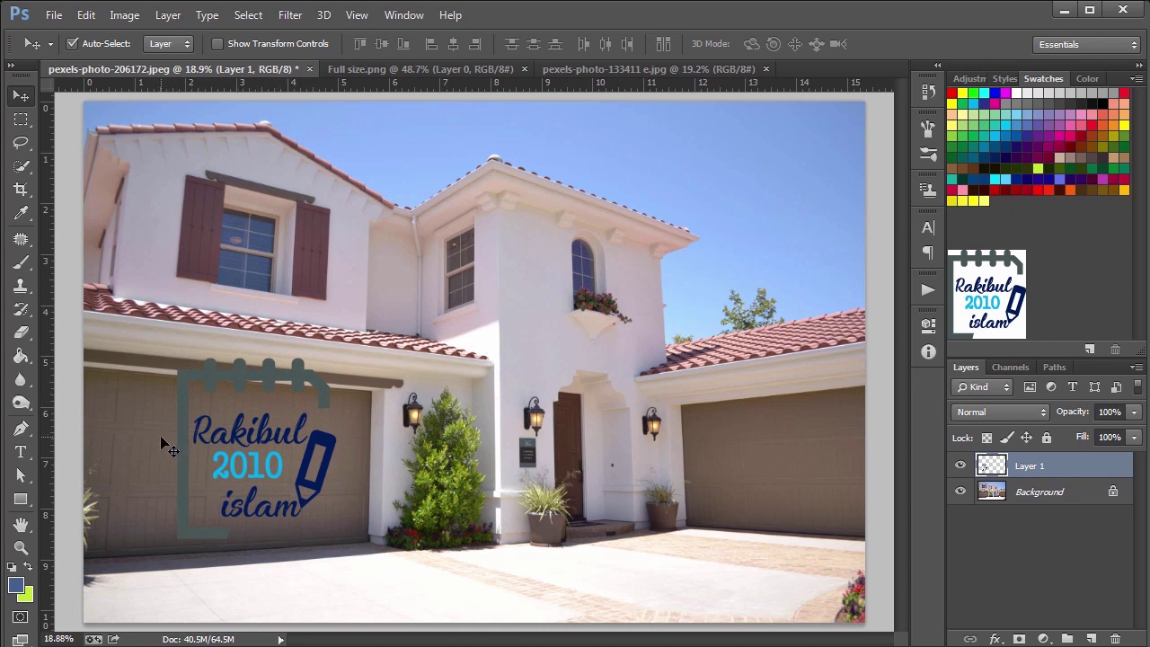
left_click_drag(240, 381, 214, 393)
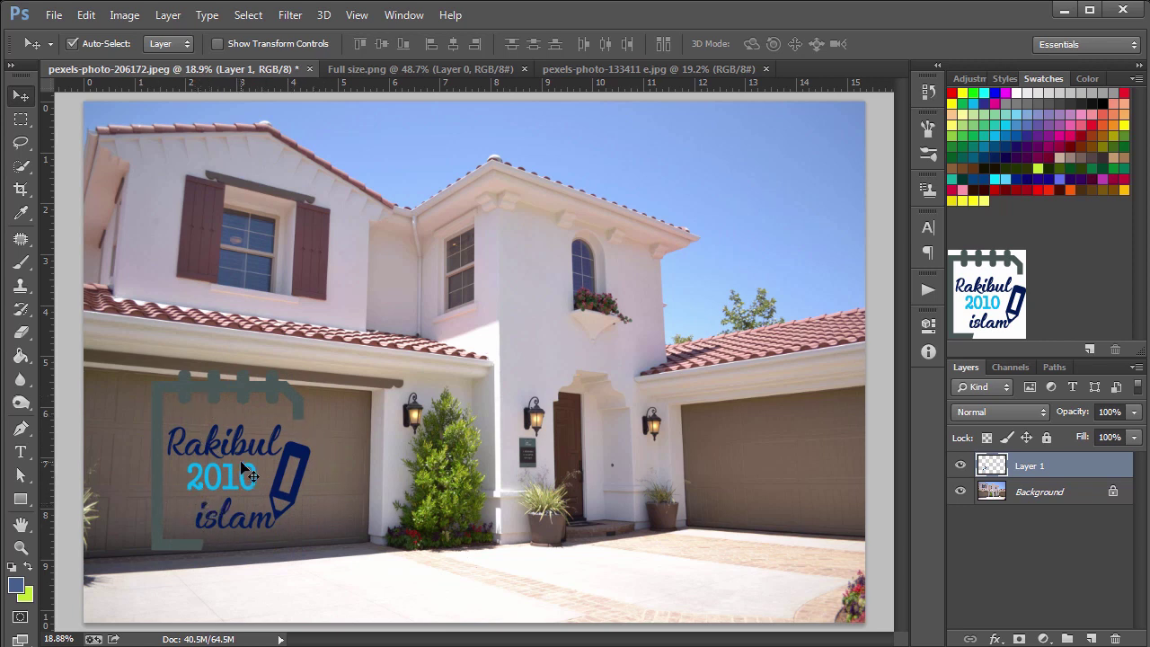
key("ctrl+t")
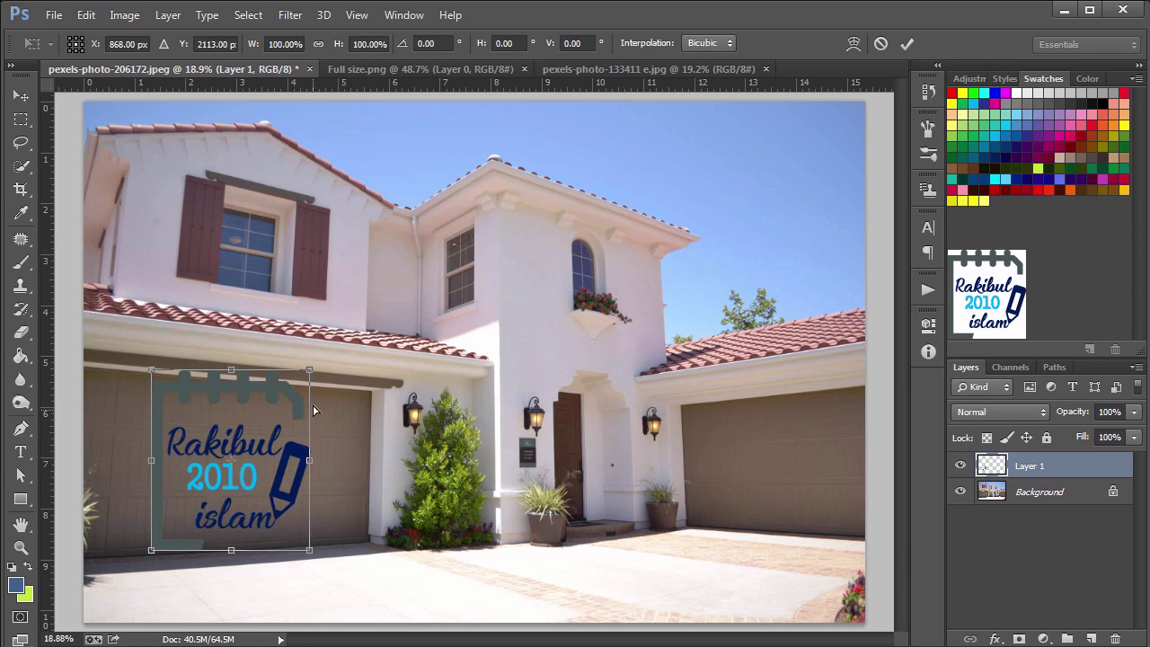
left_click_drag(307, 549, 275, 511)
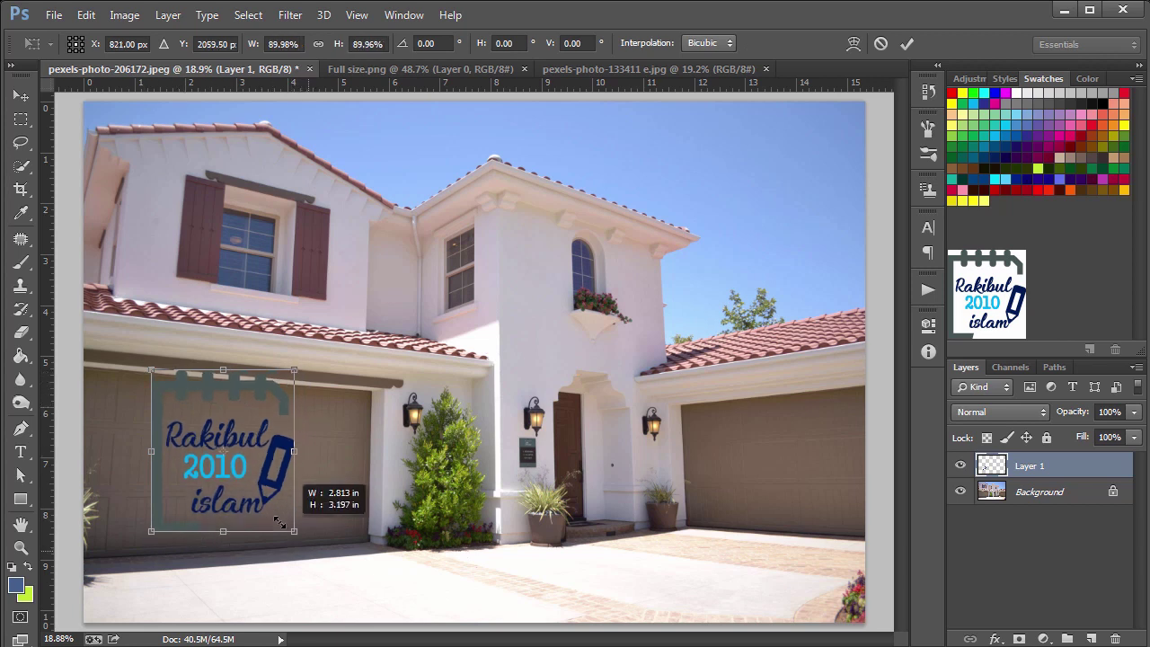
mouse_move(232, 433)
left_mouse_down()
mouse_move(234, 465)
mouse_move(240, 455)
left_mouse_up()
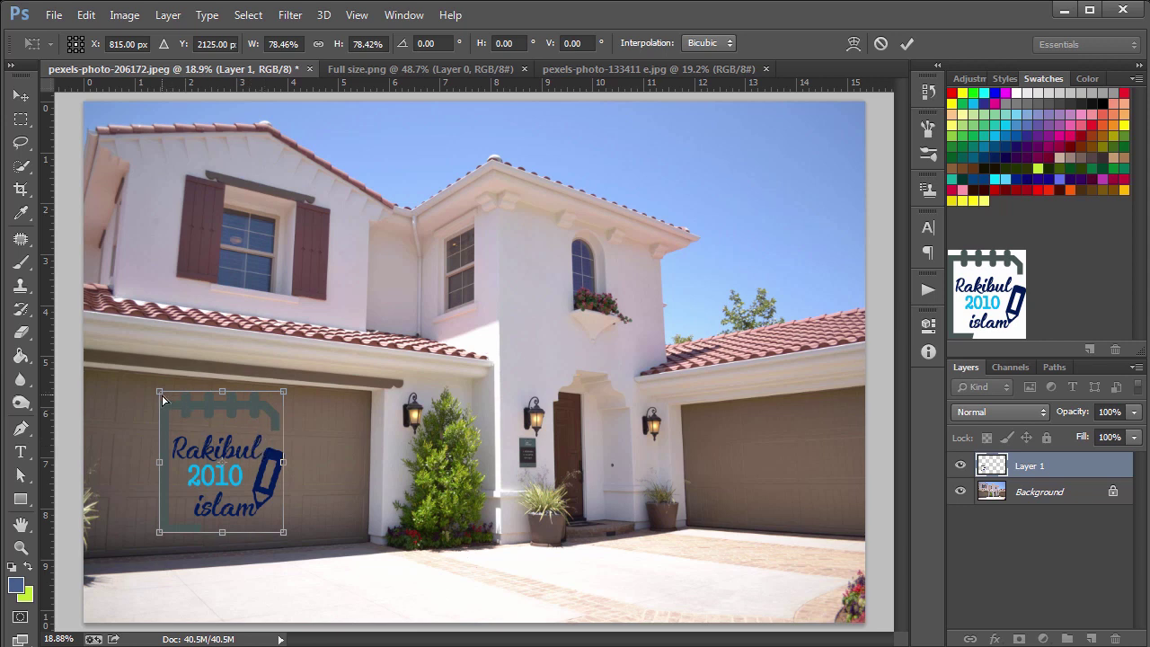
Distort the logo's four corners to match the door's perspective and commit the transform
left_click_drag(160, 393, 164, 396)
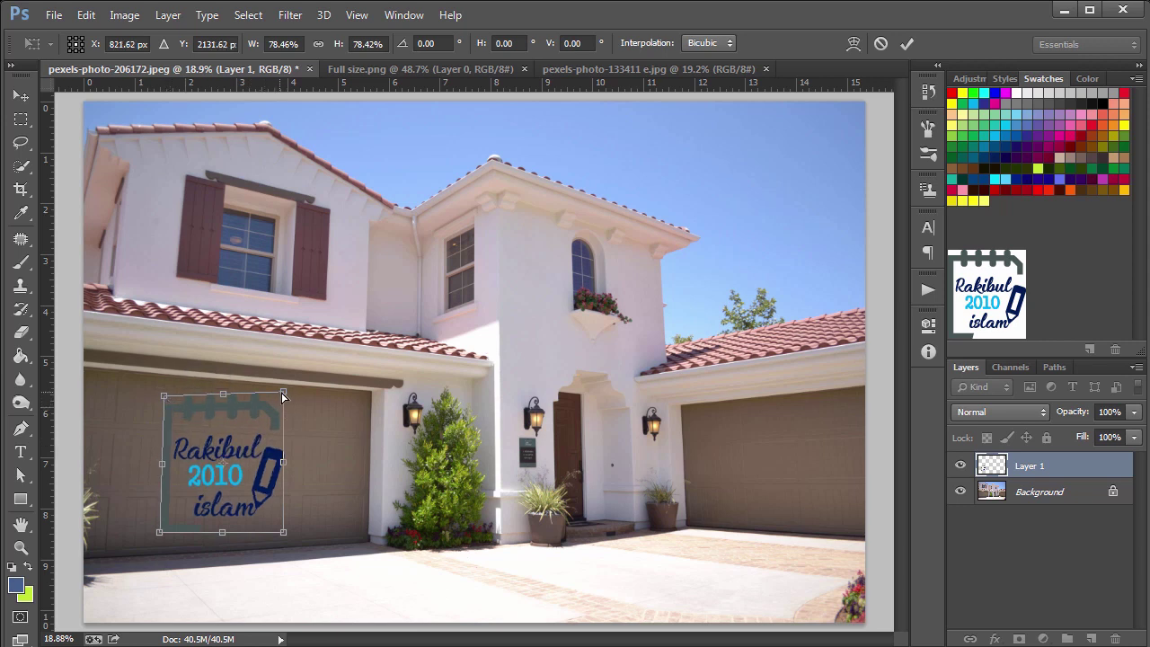
left_click_drag(285, 401, 286, 411)
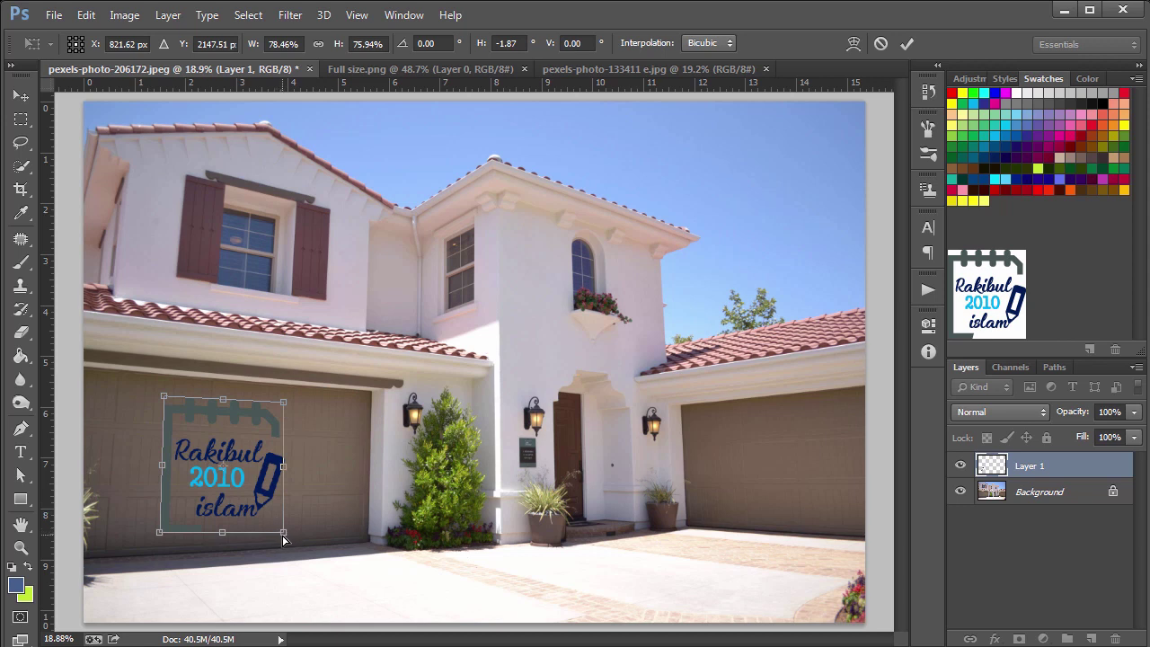
left_click_drag(284, 537, 278, 534)
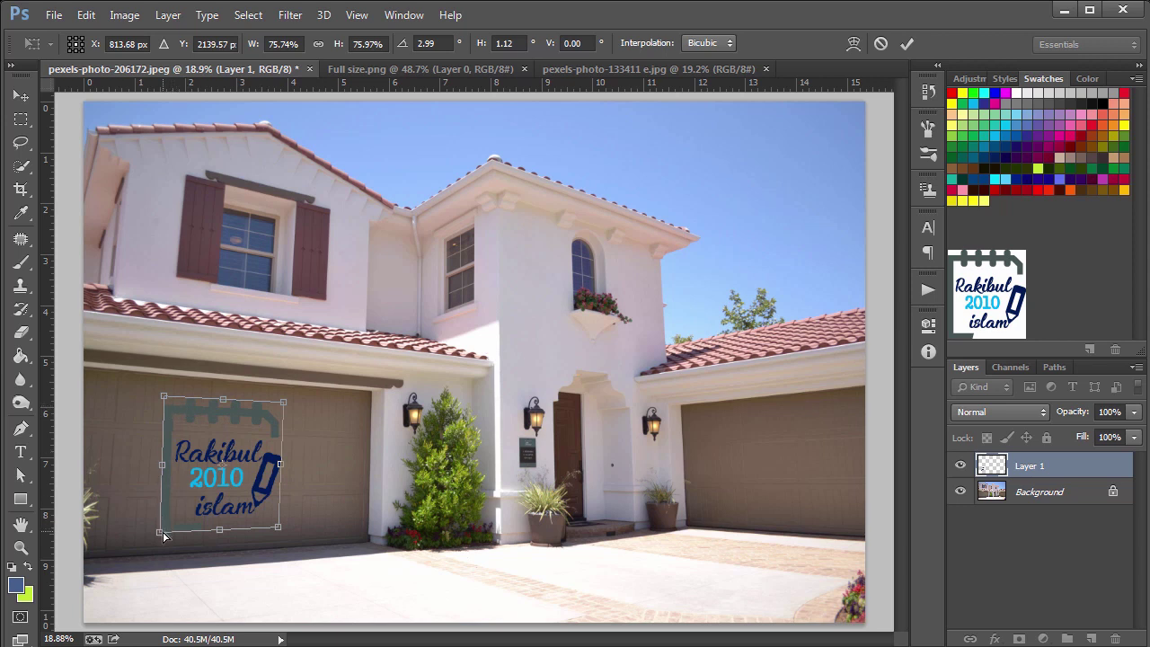
left_click_drag(164, 535, 158, 532)
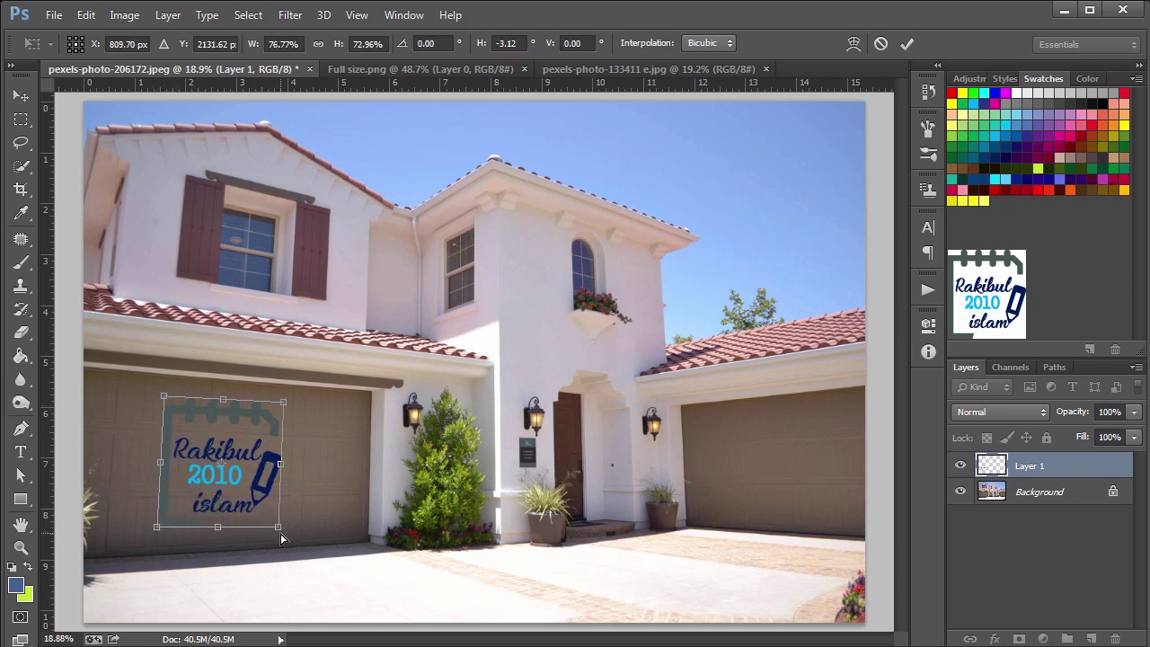
left_click_drag(280, 532, 280, 526)
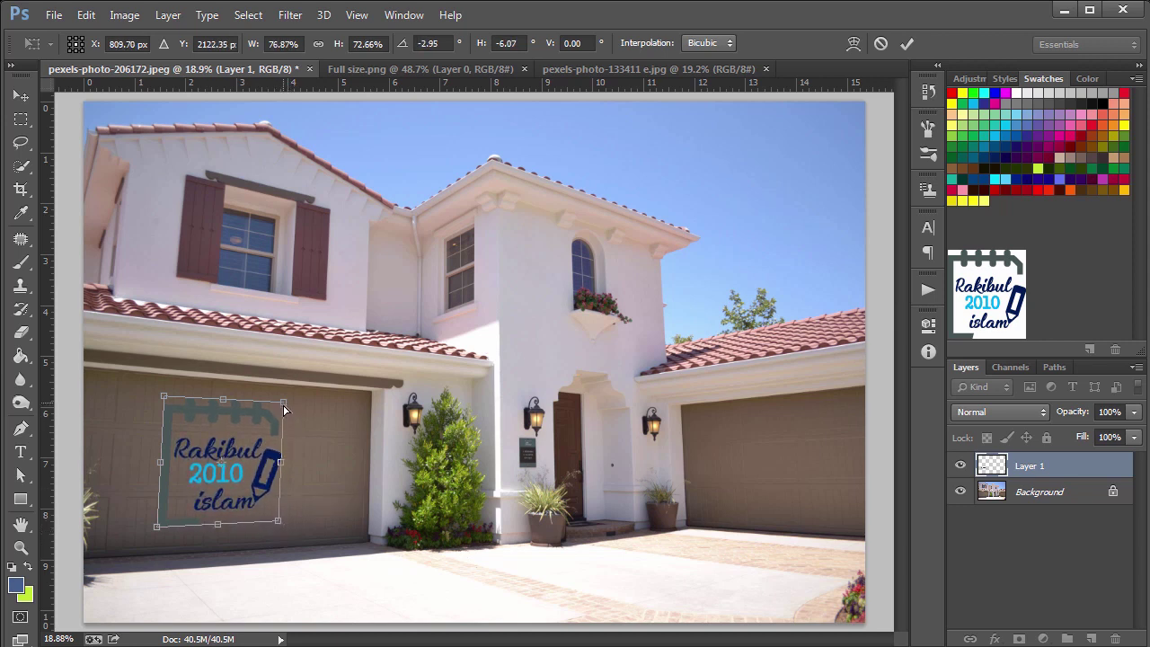
left_click_drag(284, 409, 285, 411)
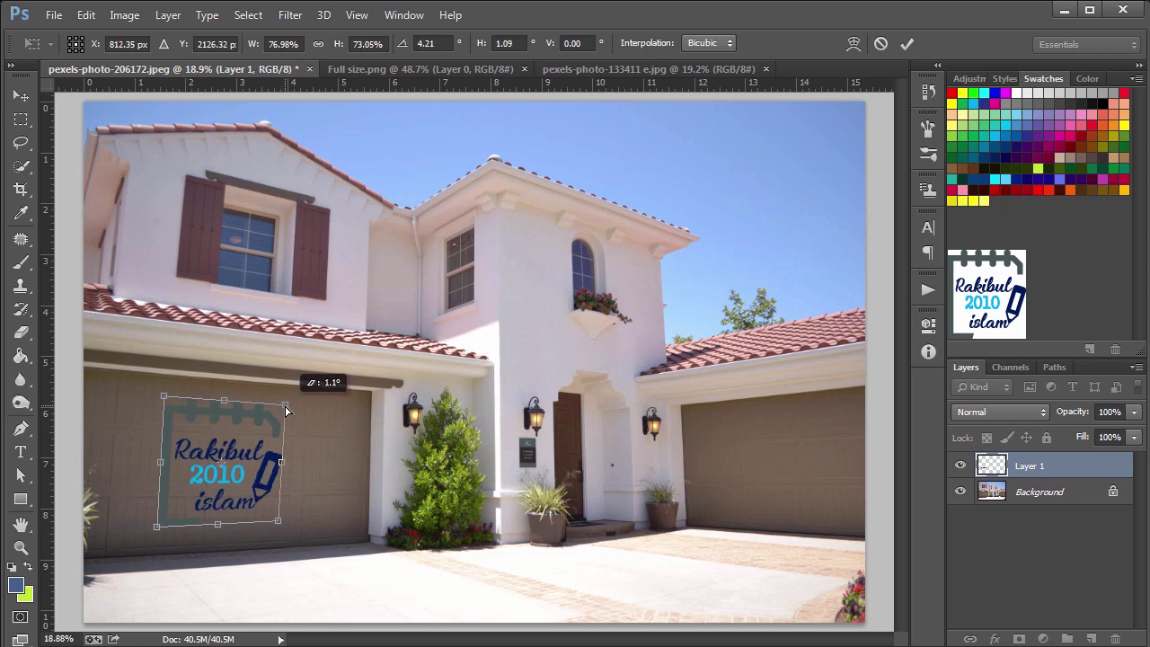
key("Return")
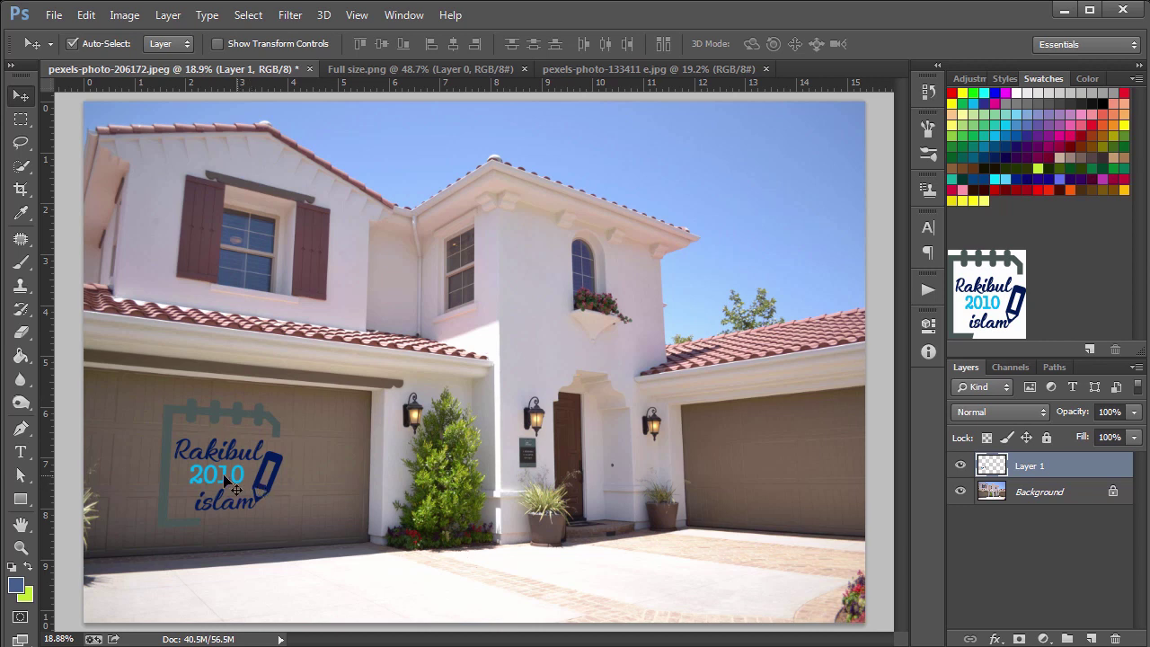
Replace the logo layer with an empty Layer 1 and open Filter > Vanishing Point
left_click(1114, 638)
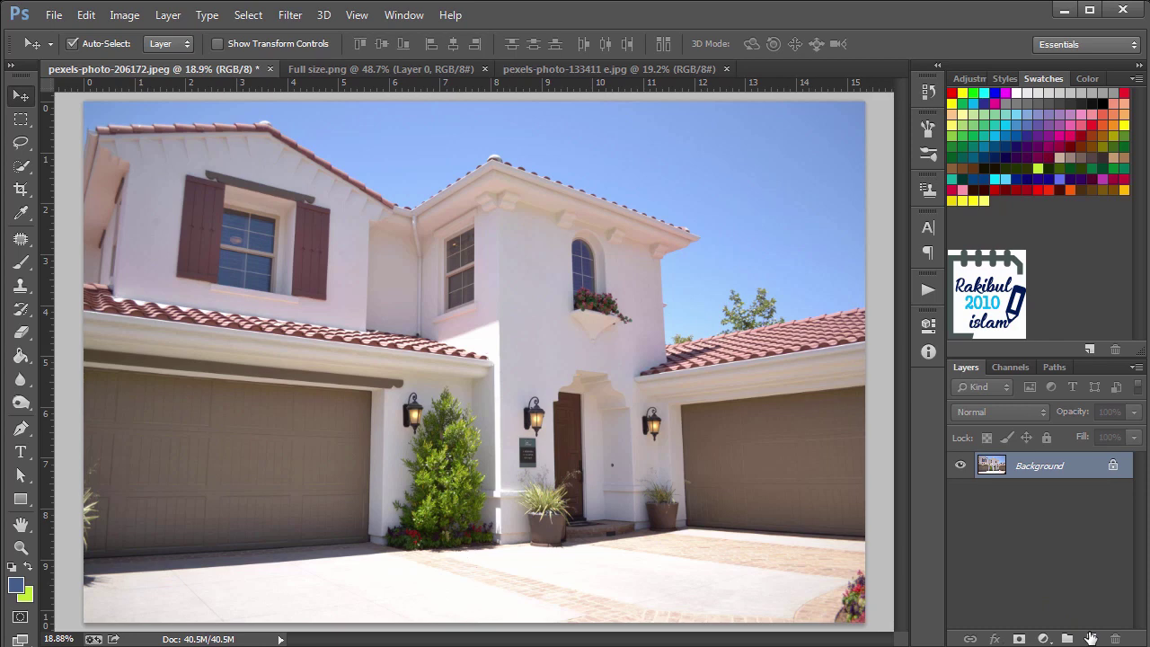
left_click(1091, 638)
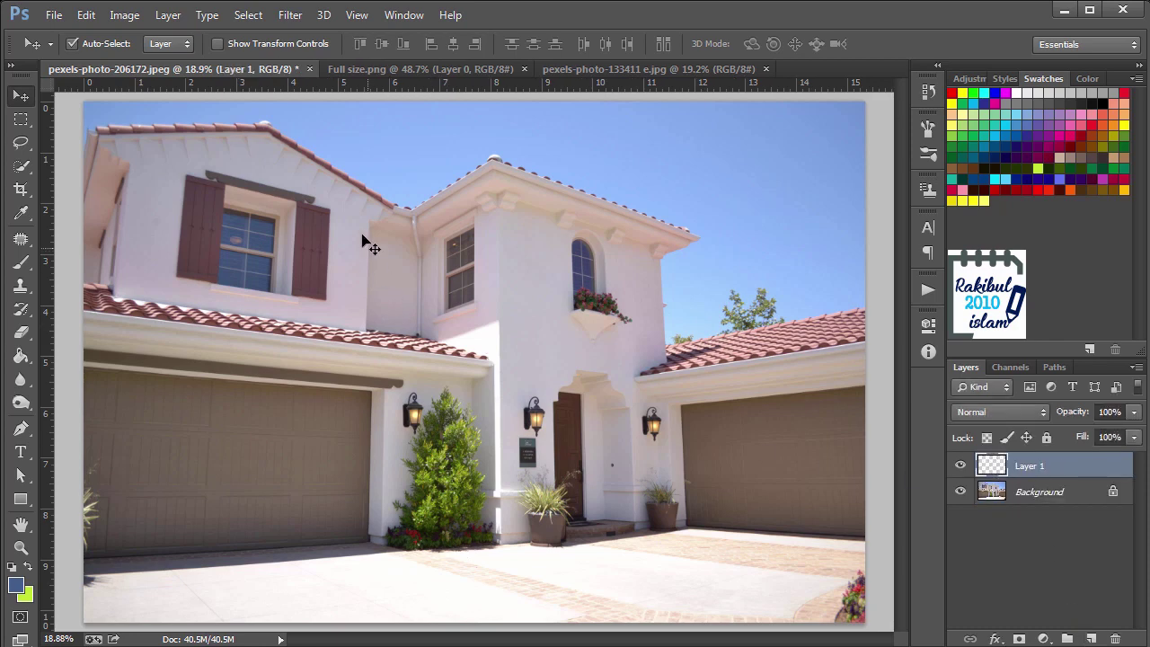
left_click(296, 19)
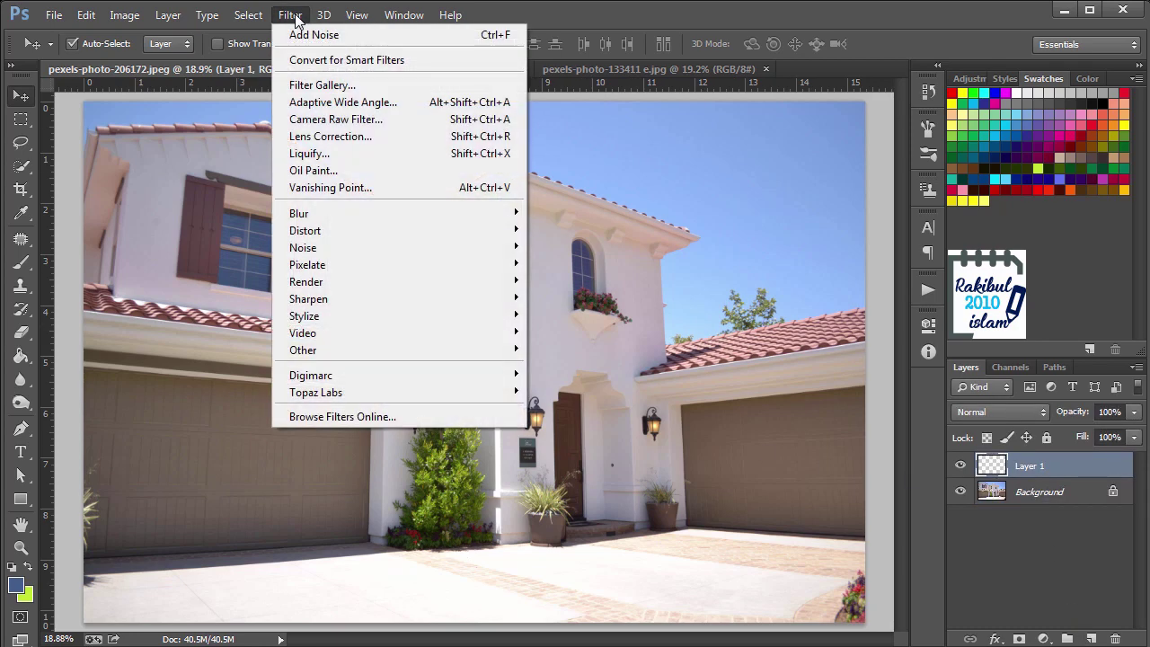
left_click(309, 189)
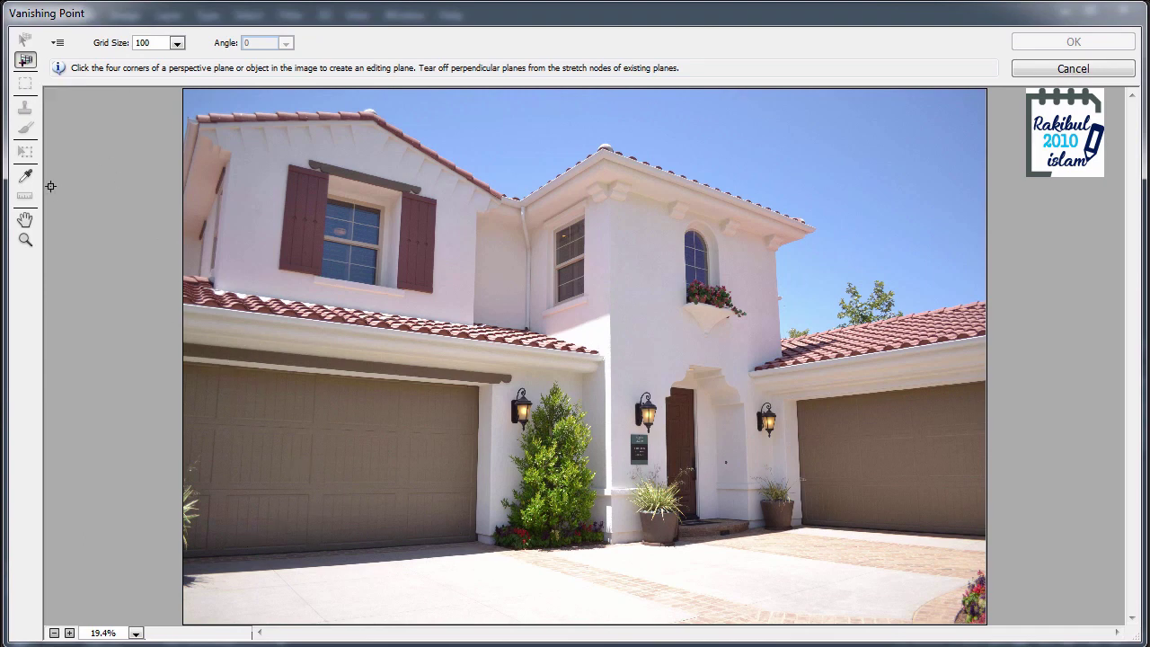
Zoom to the left garage door and mark its four corners as a perspective plane, redoing the top-right corner
key("ctrl+plus")
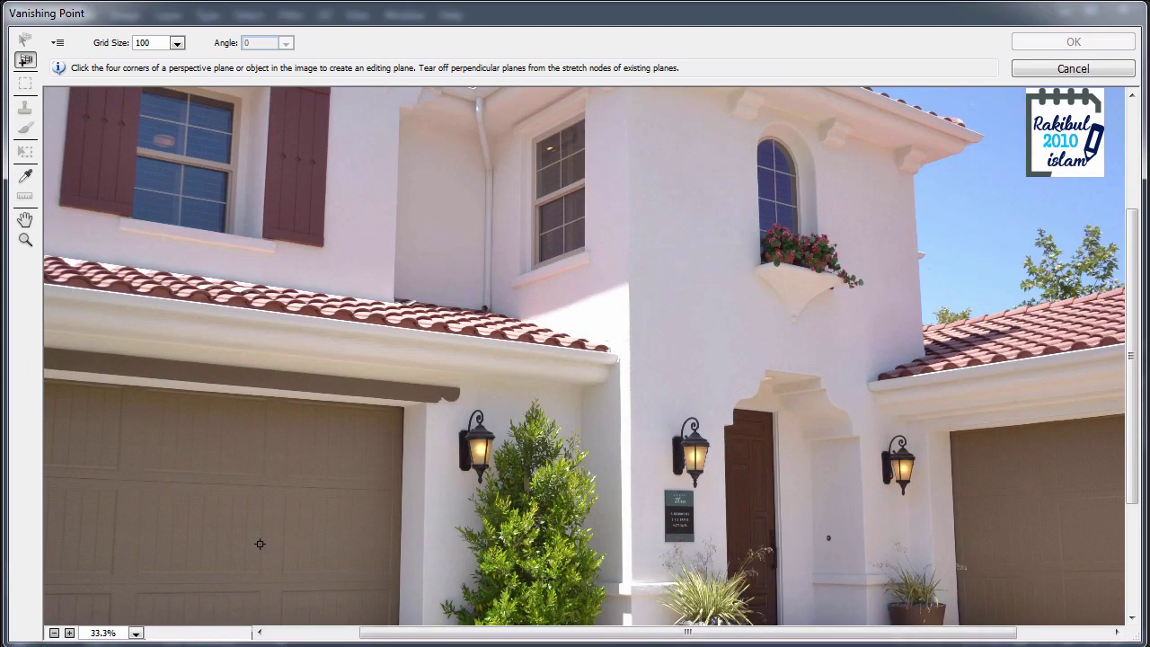
key("h")
left_click_drag(240, 536, 570, 412)
key("c")
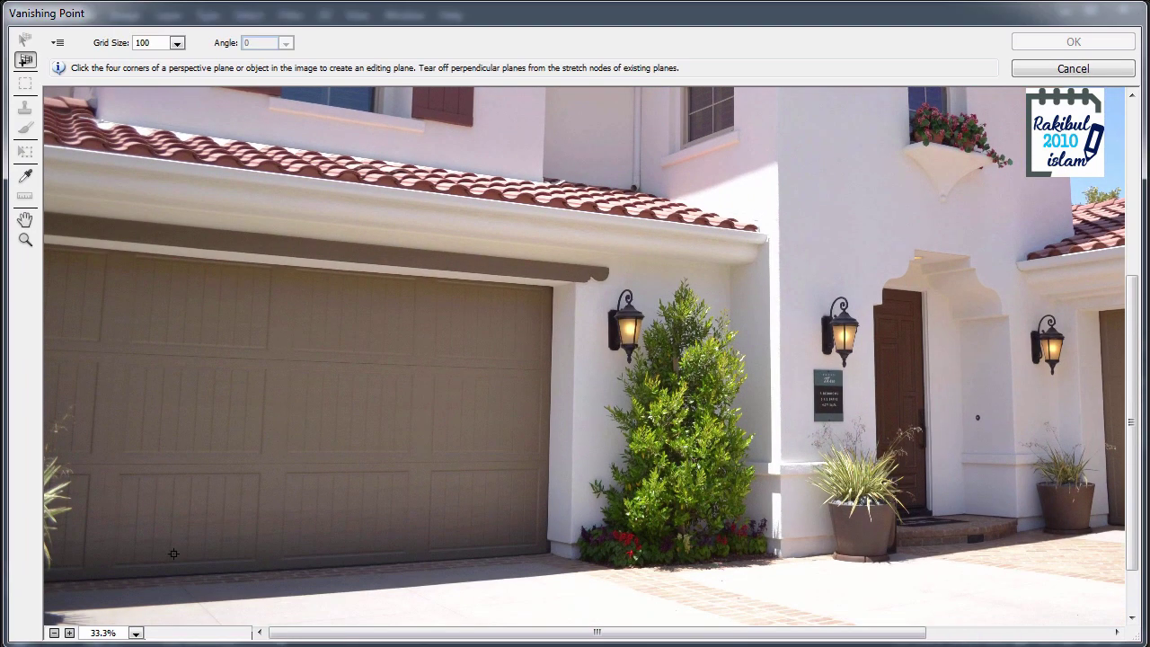
left_click(112, 578)
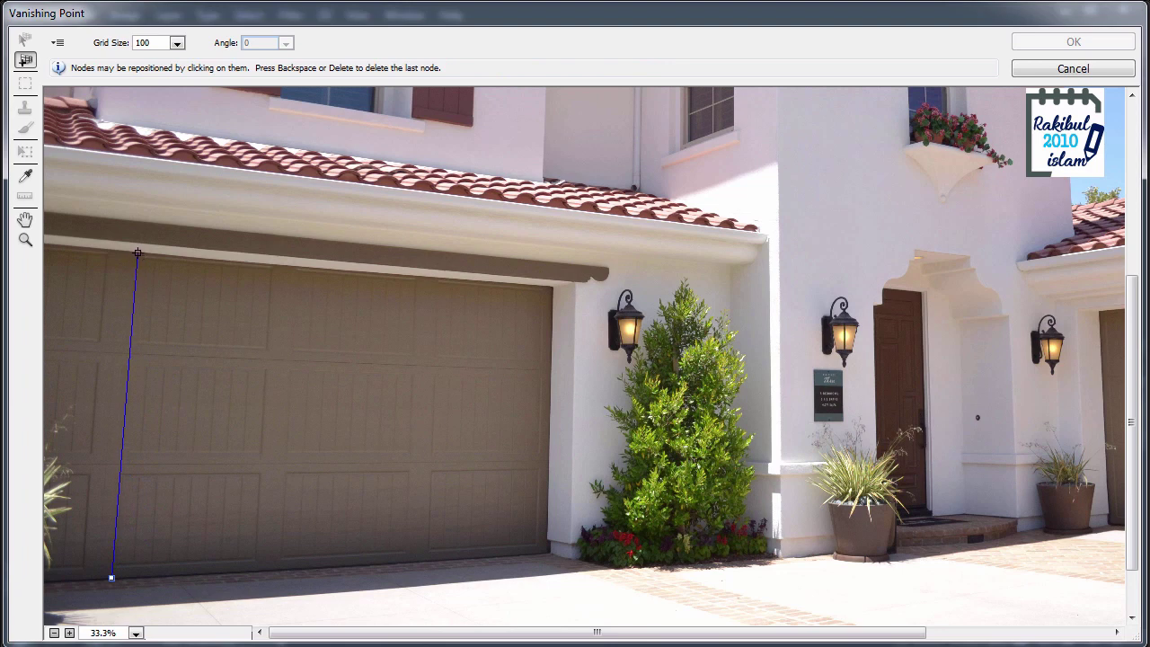
left_click(137, 252)
left_click(553, 286)
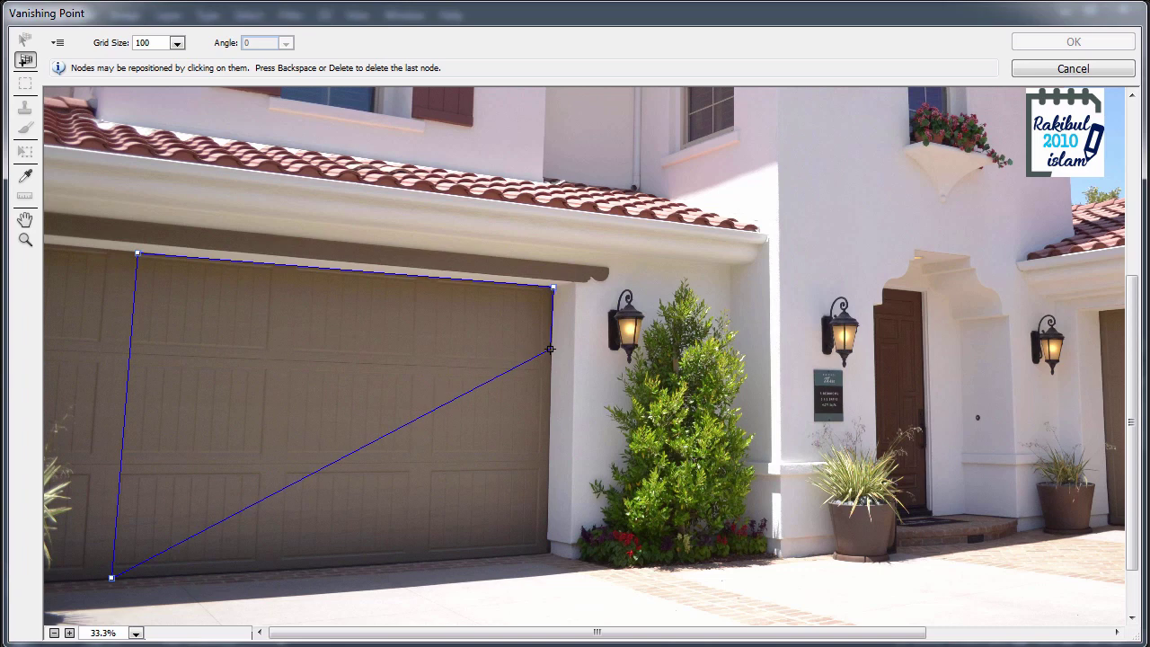
key("BackSpace")
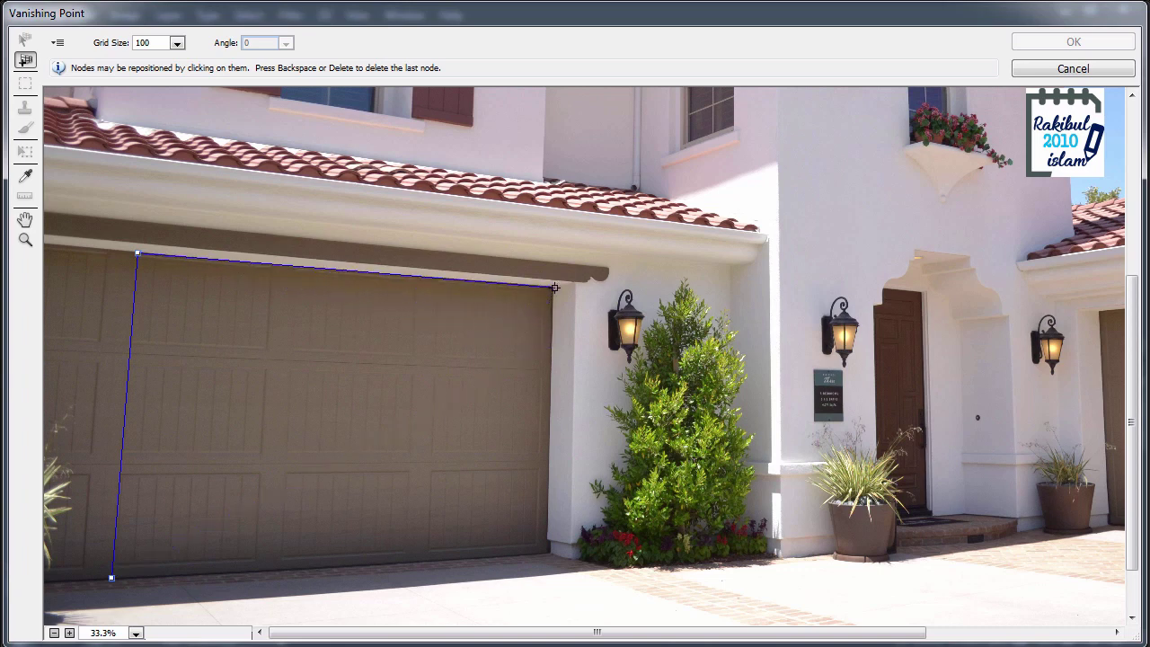
left_click(555, 288)
left_click(547, 555)
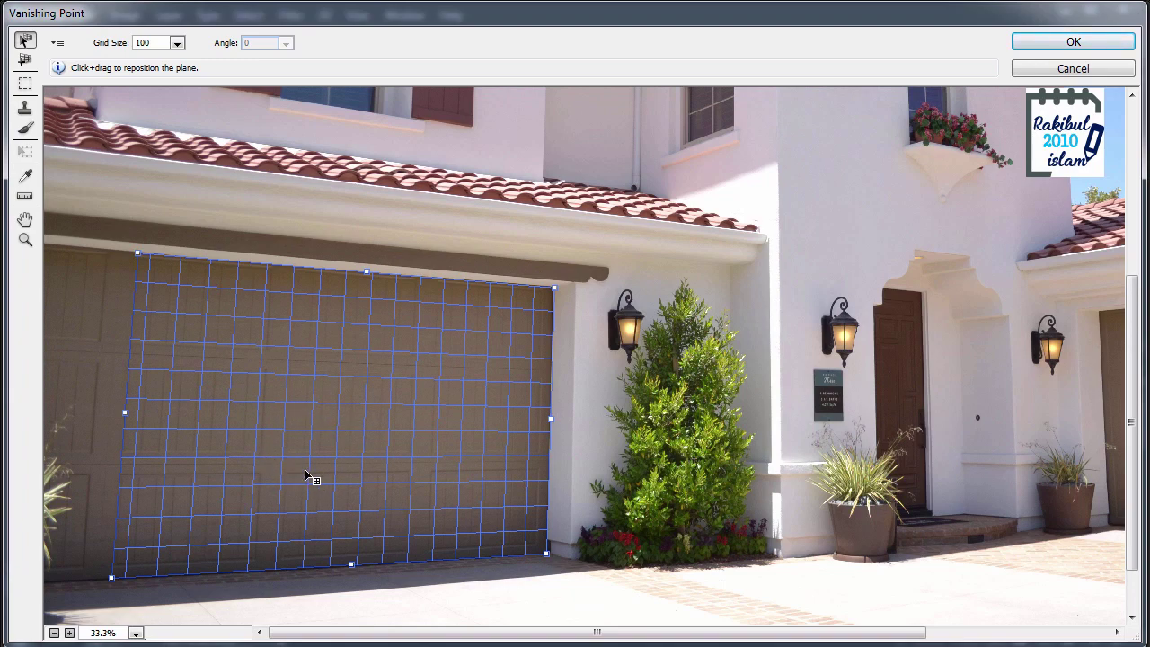
Realign the plane's bottom-left corner on the door and stretch its left edge past the door
left_click_drag(113, 579, 247, 523)
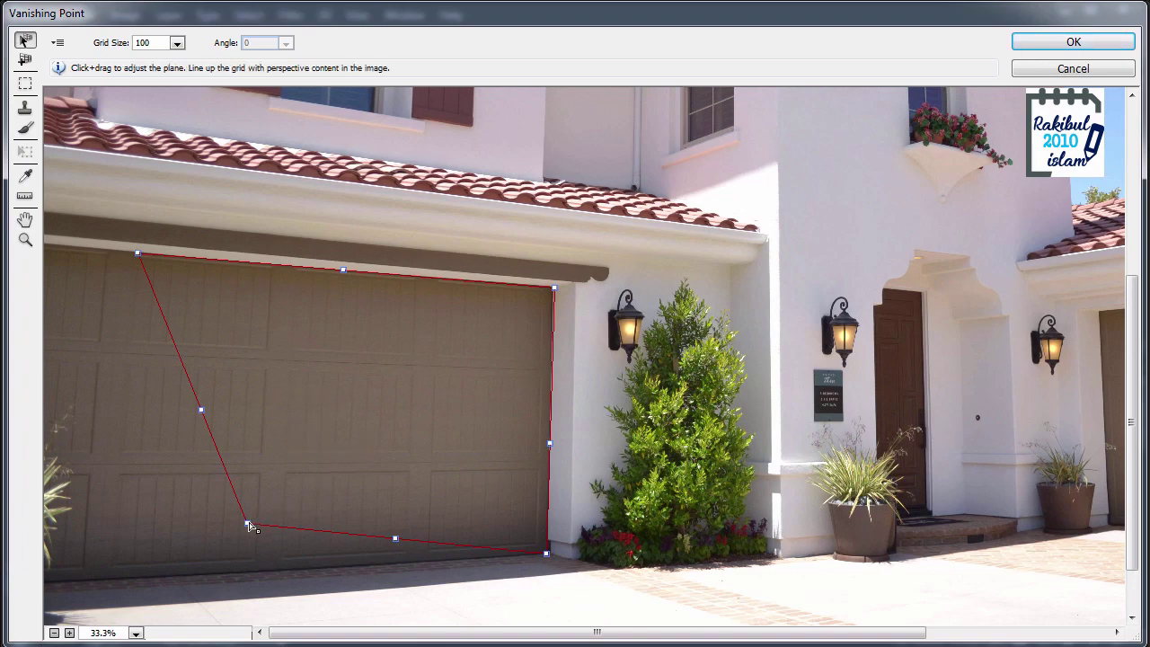
left_click_drag(248, 525, 148, 554)
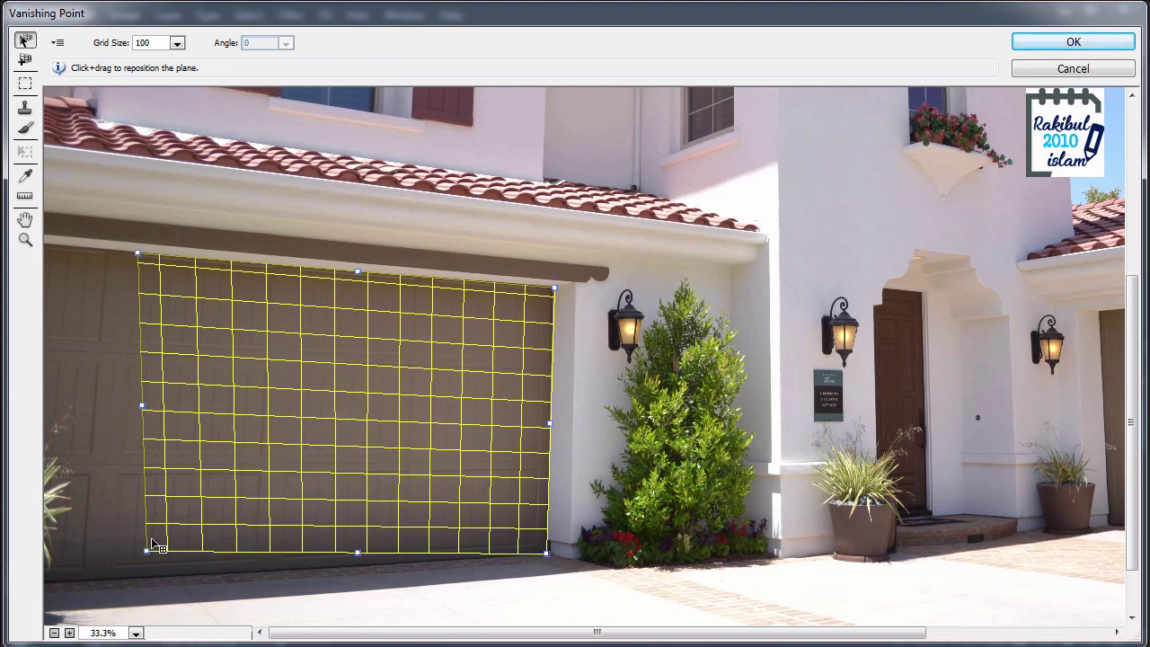
left_click_drag(146, 551, 112, 582)
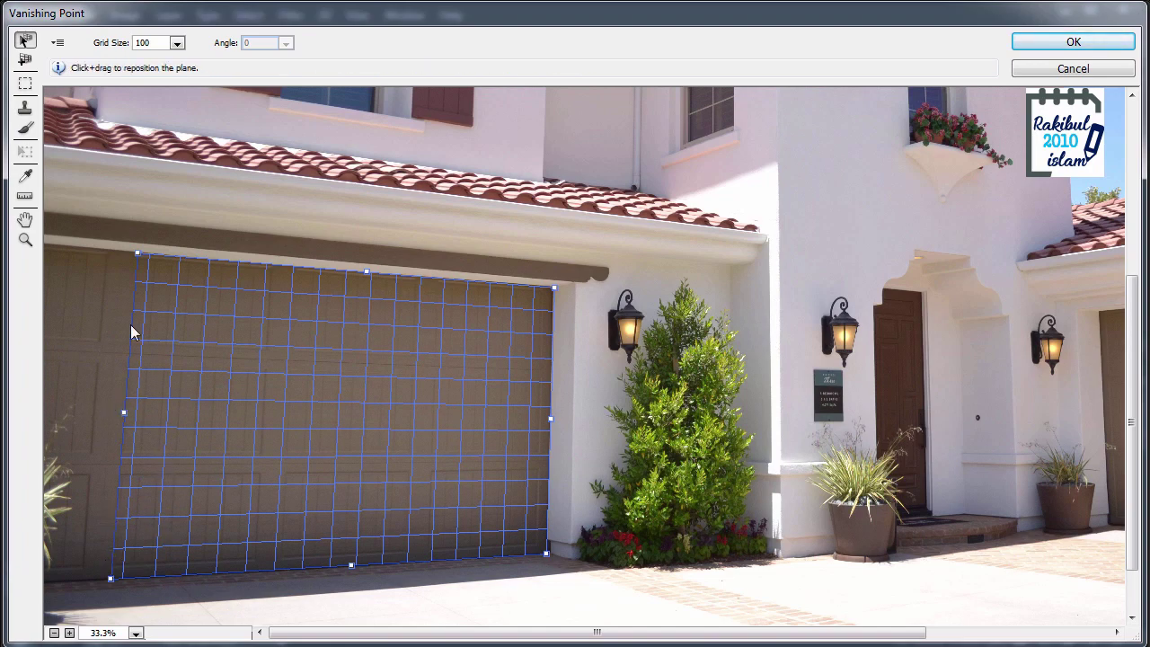
left_click_drag(125, 412, 45, 412)
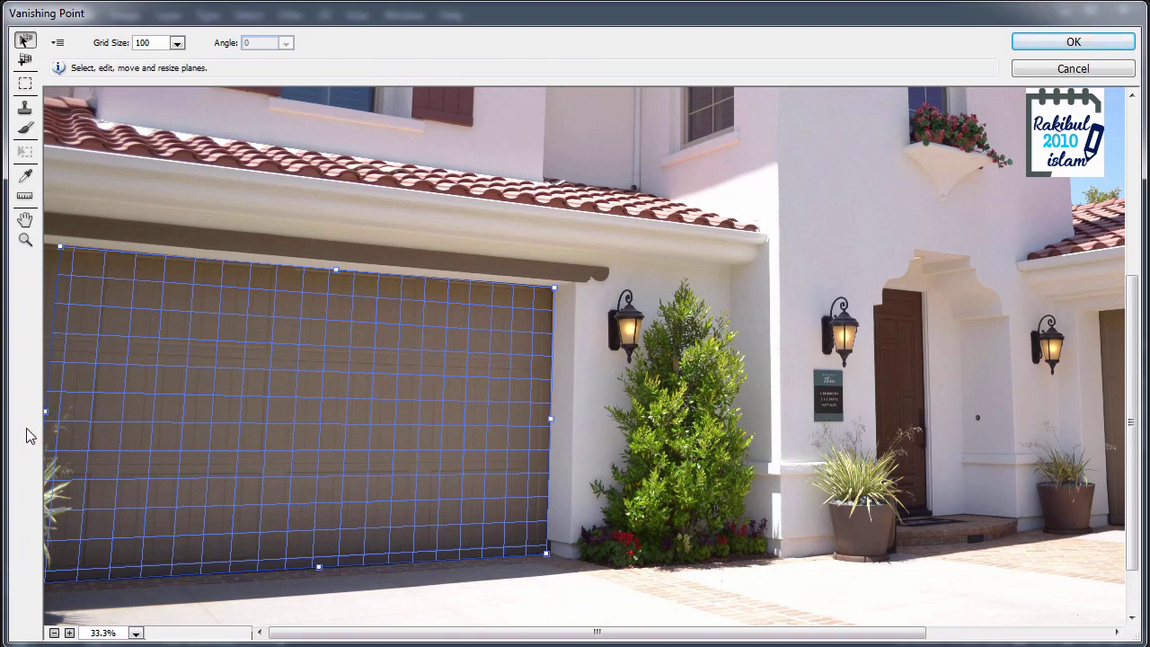
key("alt")
scroll(98, 435, "down", 1)
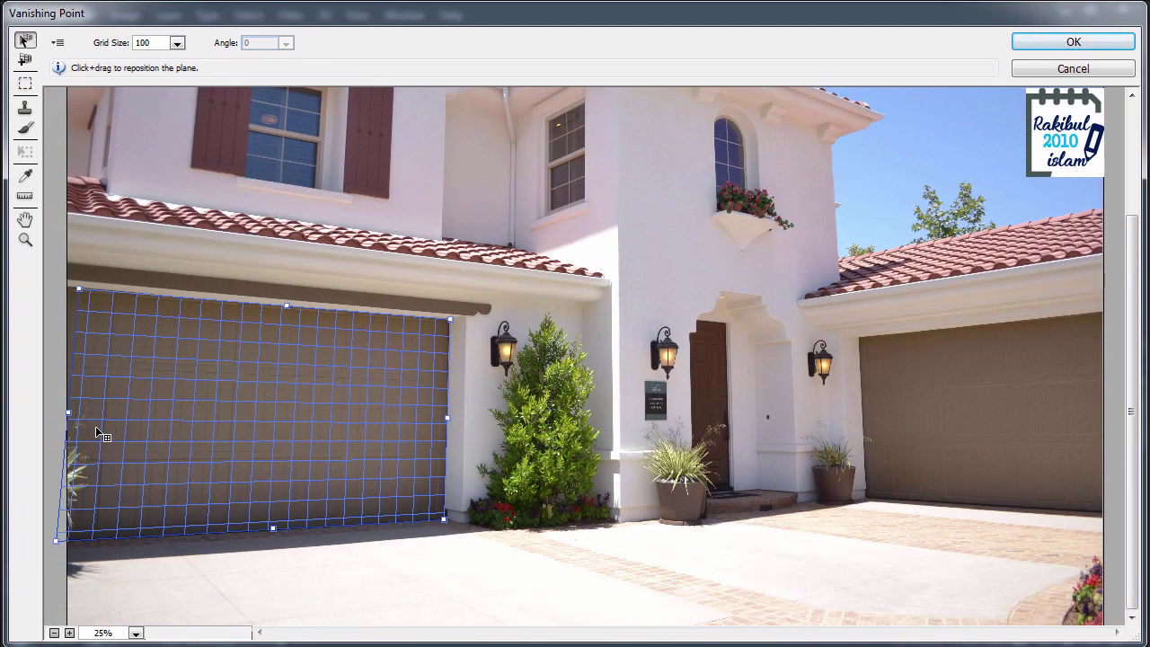
left_click_drag(69, 414, 49, 417)
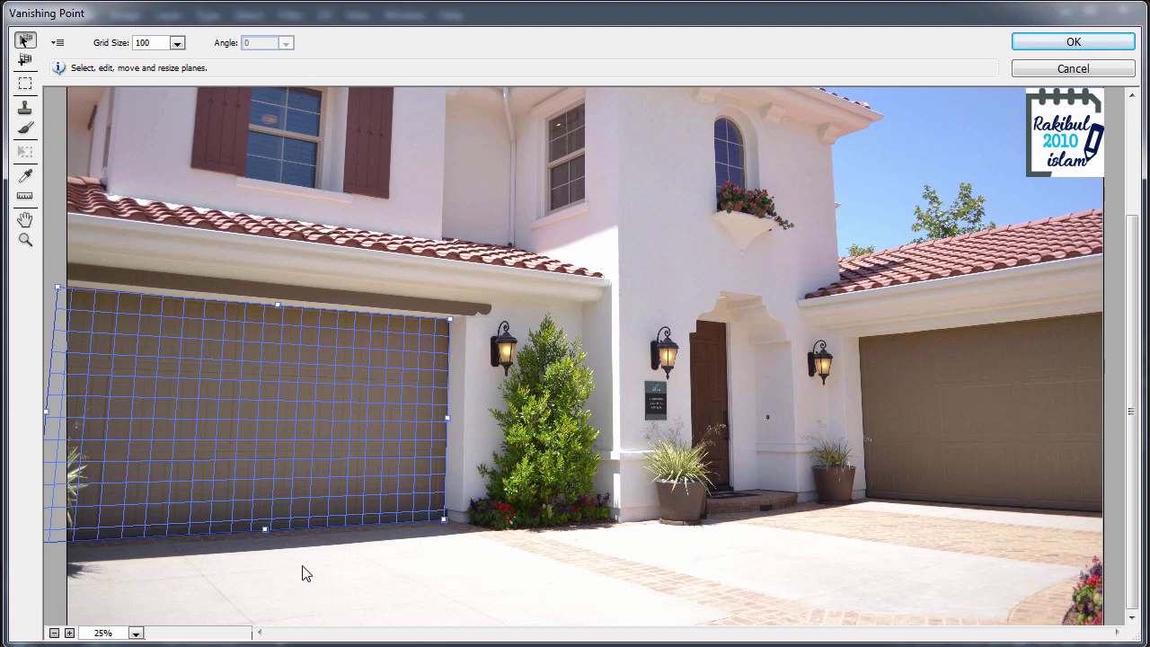
key("alt")
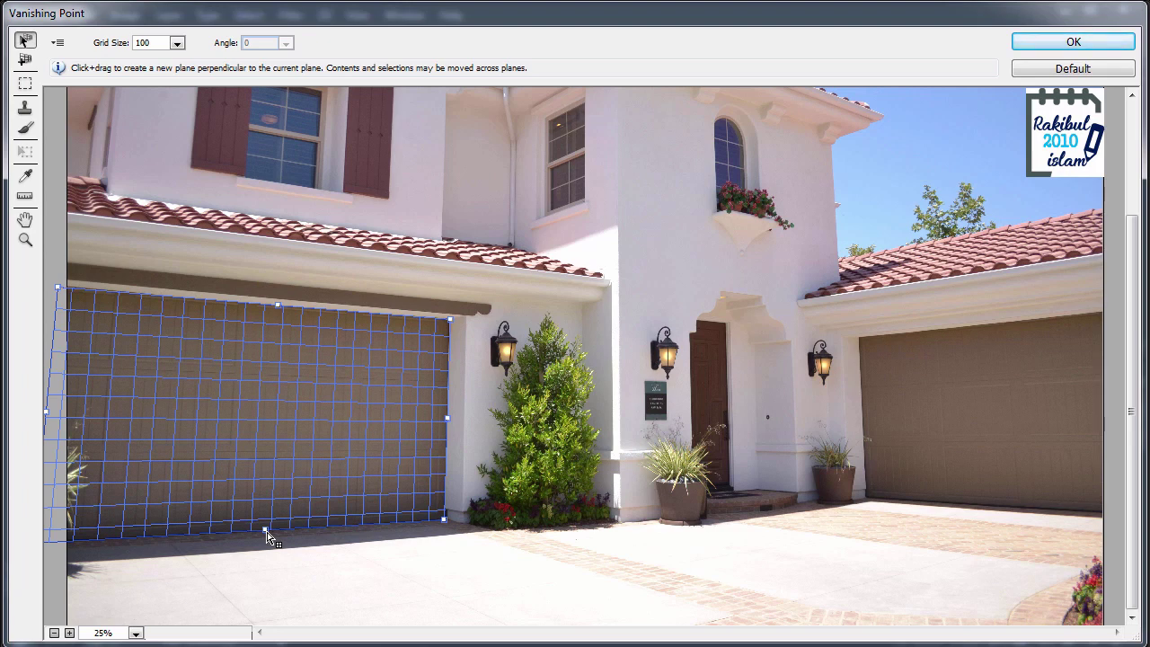
Pull a perpendicular plane from the door's bottom edge and stretch it across the driveway
left_click_drag(266, 532, 317, 600)
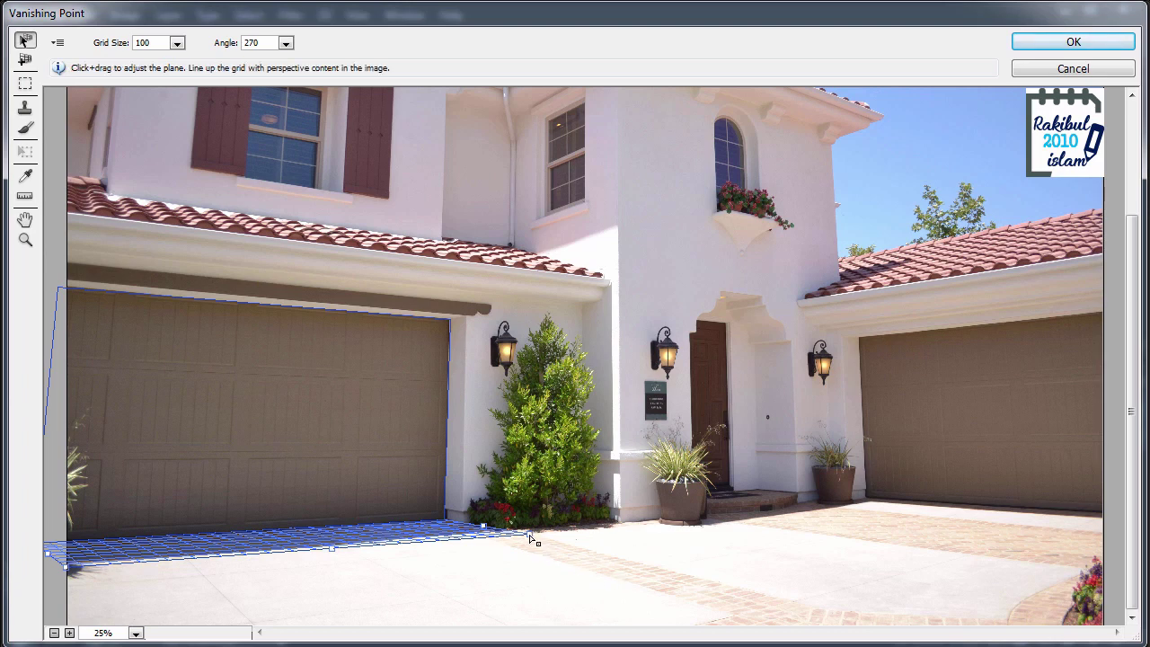
left_click_drag(531, 539, 519, 545)
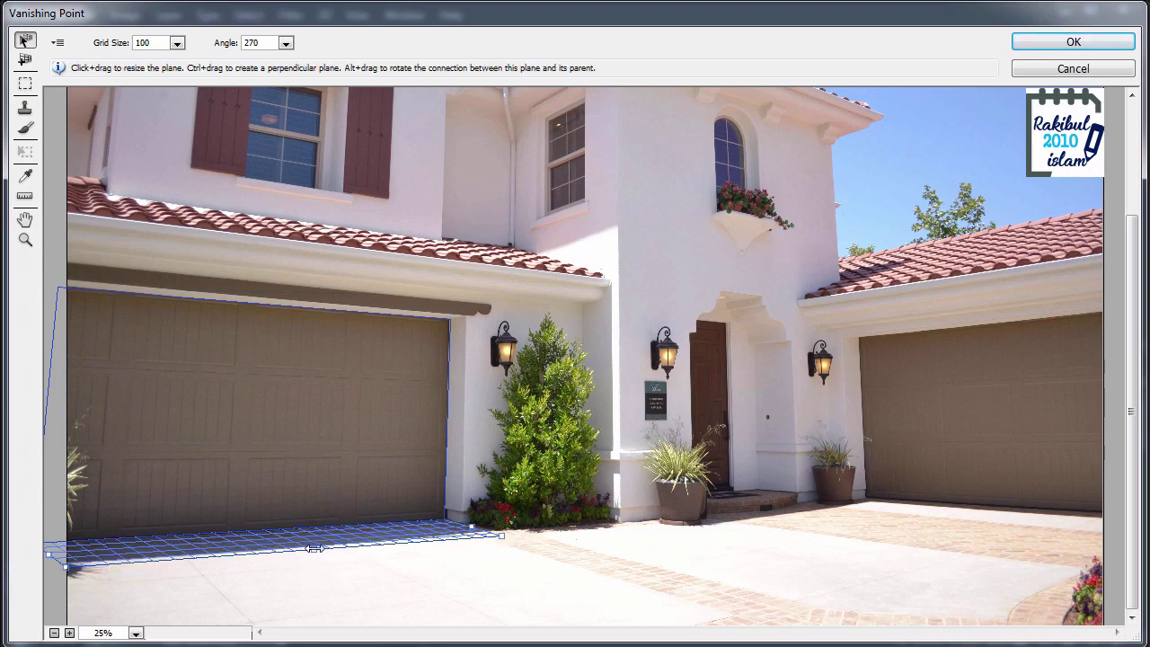
left_click_drag(314, 549, 379, 633)
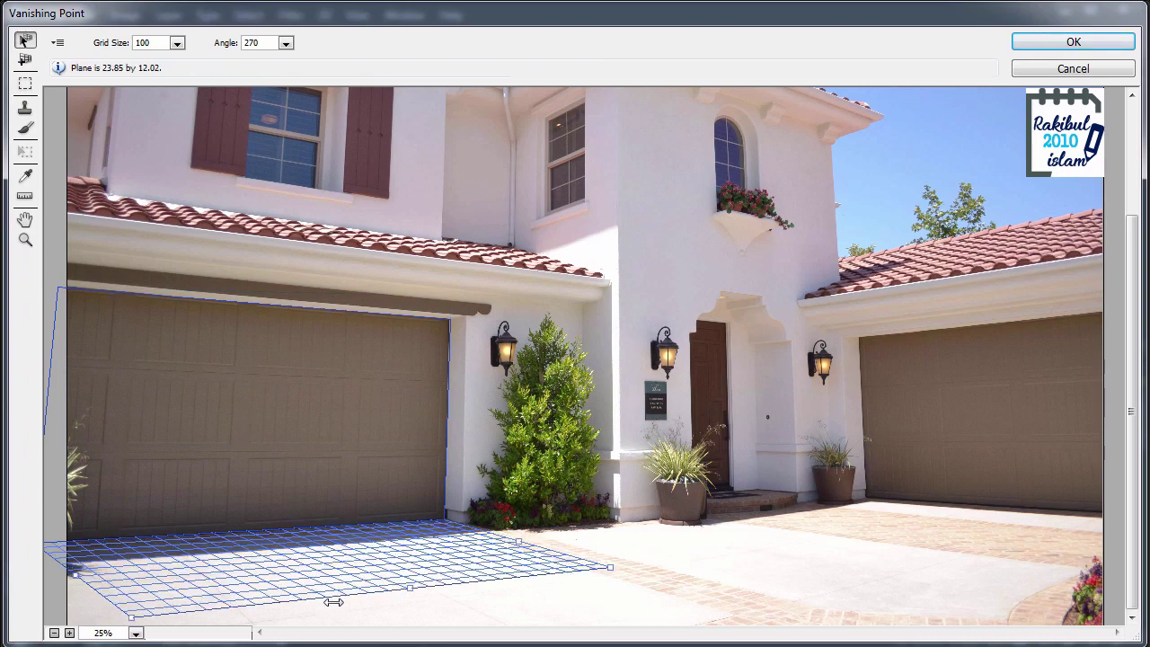
key("ctrl+minus")
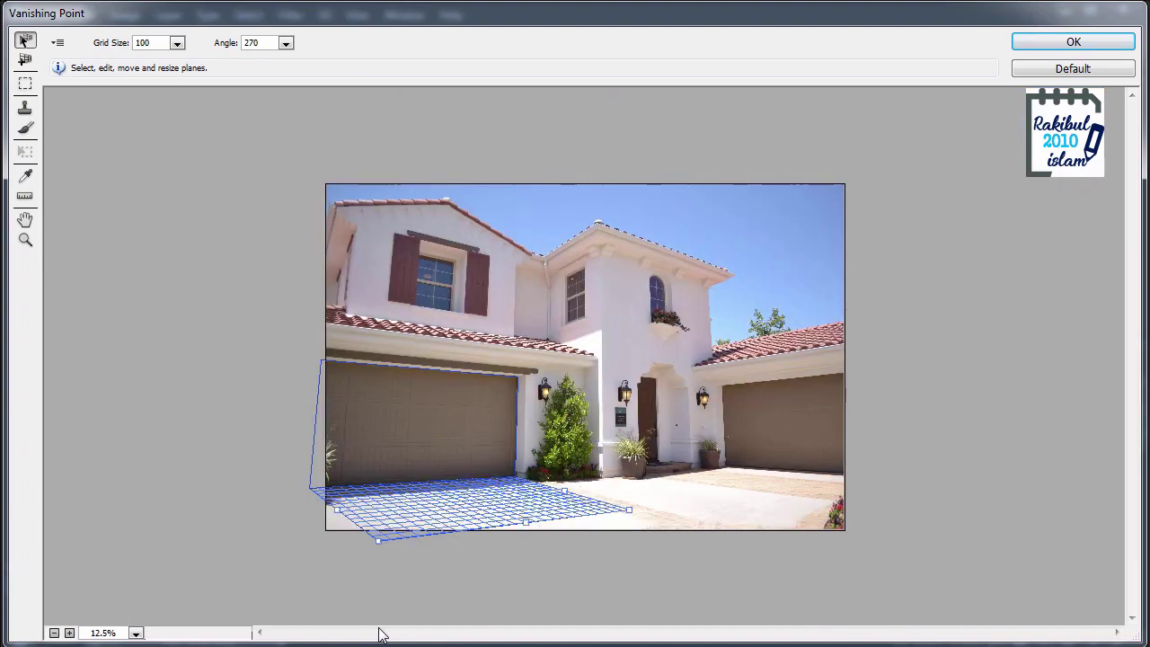
left_click_drag(521, 527, 608, 555)
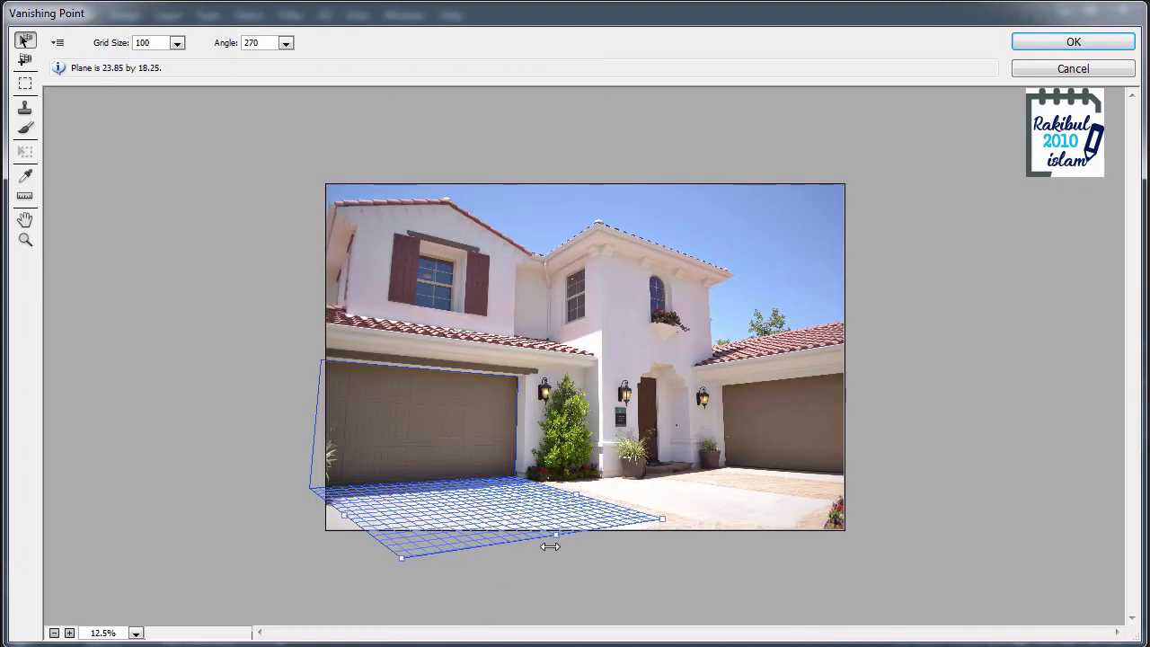
left_click_drag(355, 523, 305, 529)
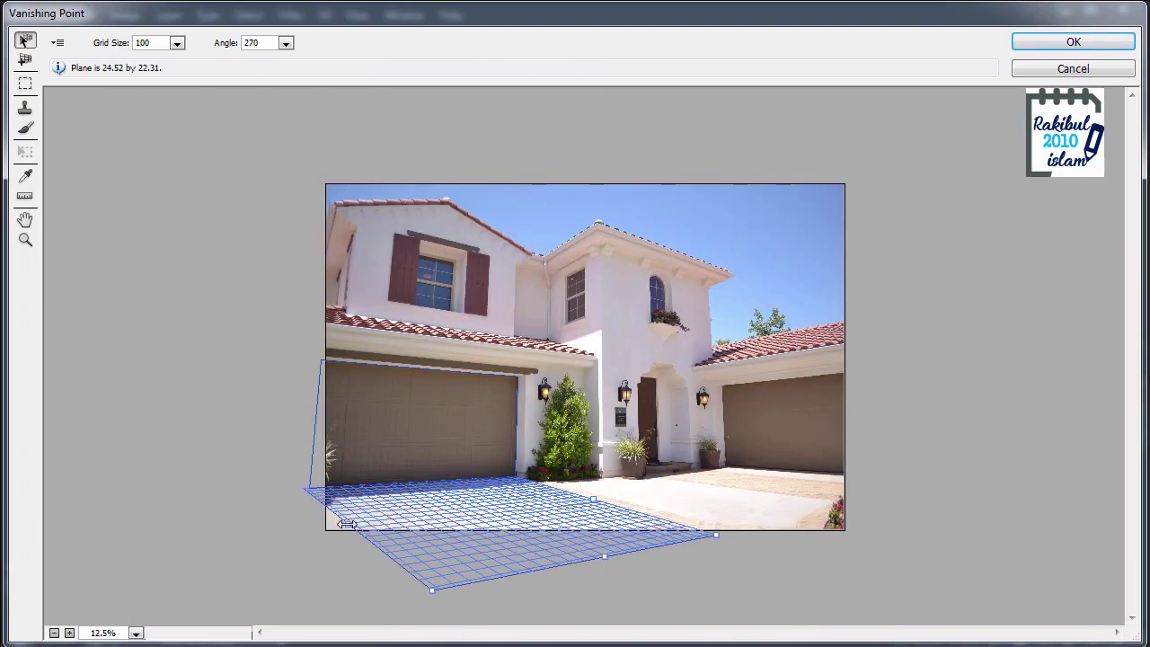
left_click(679, 506)
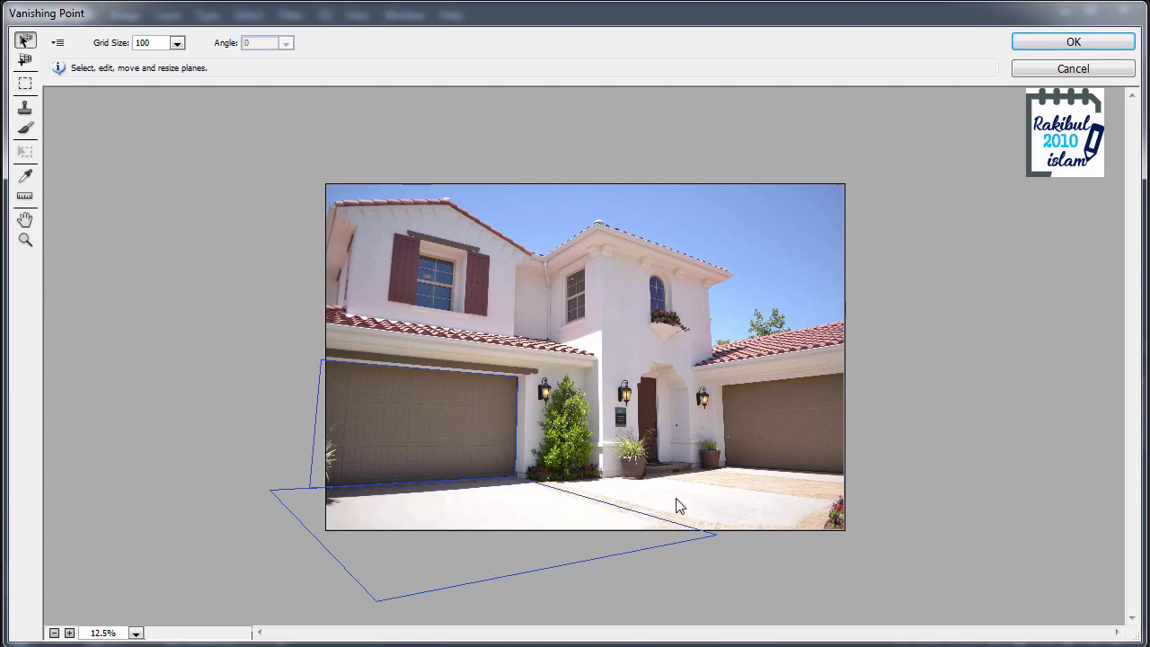
scroll(641, 503, "up", 1)
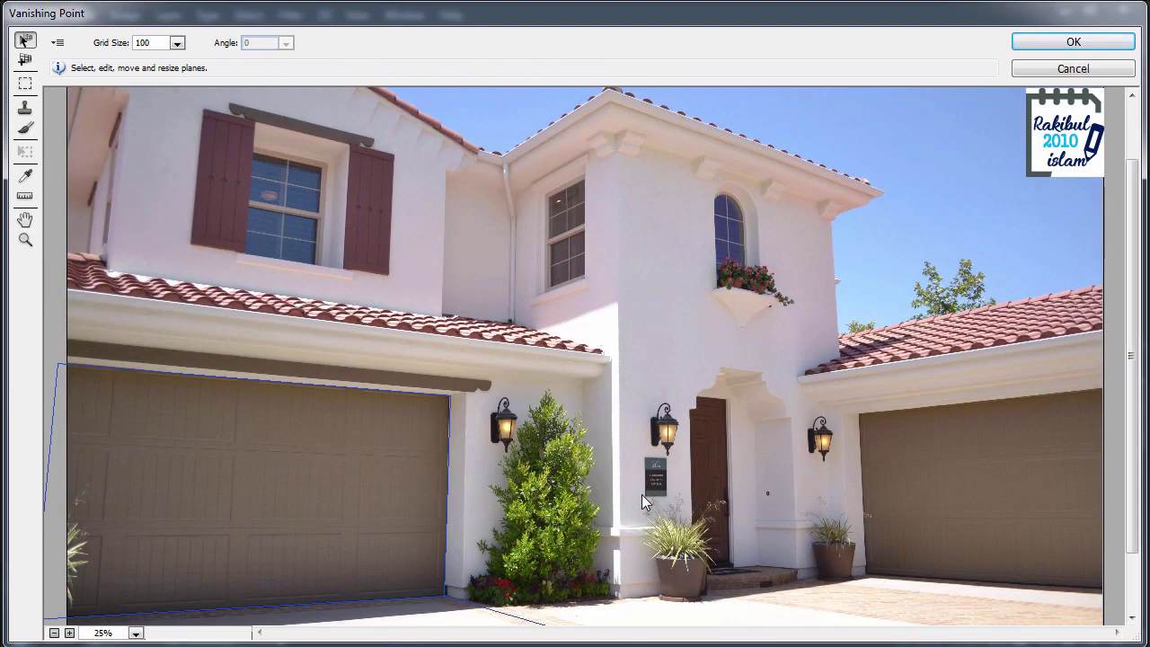
Paste the logo into Vanishing Point and drag it onto the left garage door plane
left_click_drag(405, 500, 493, 392)
key("v")
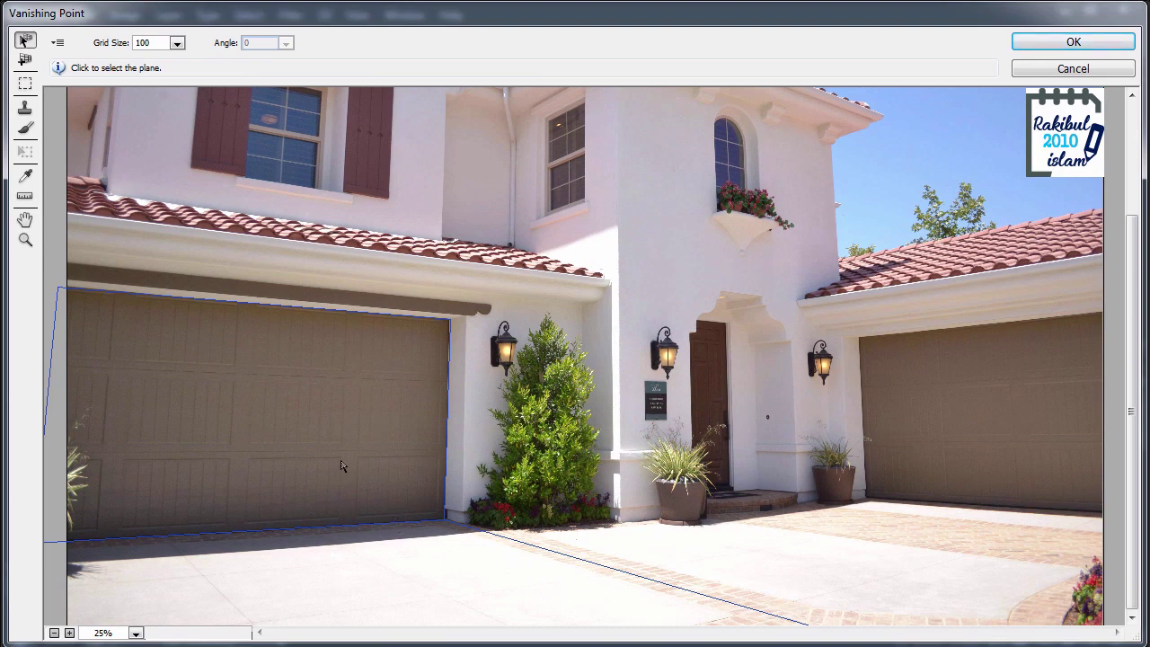
key("alt")
key("ctrl+v")
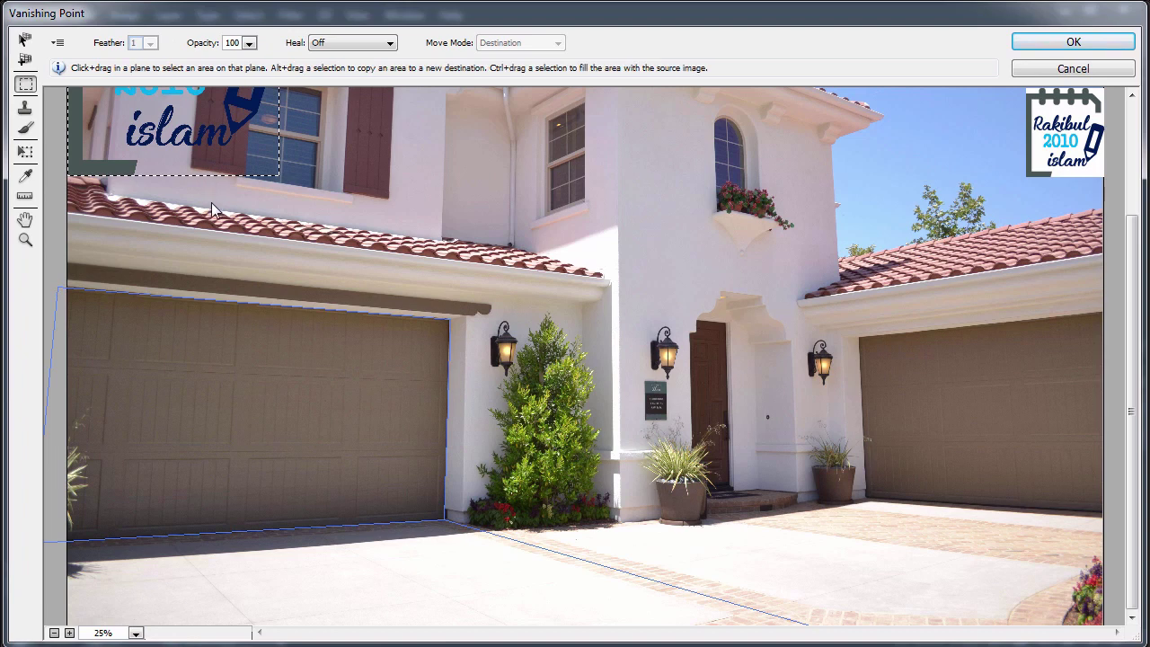
left_click_drag(159, 128, 278, 167)
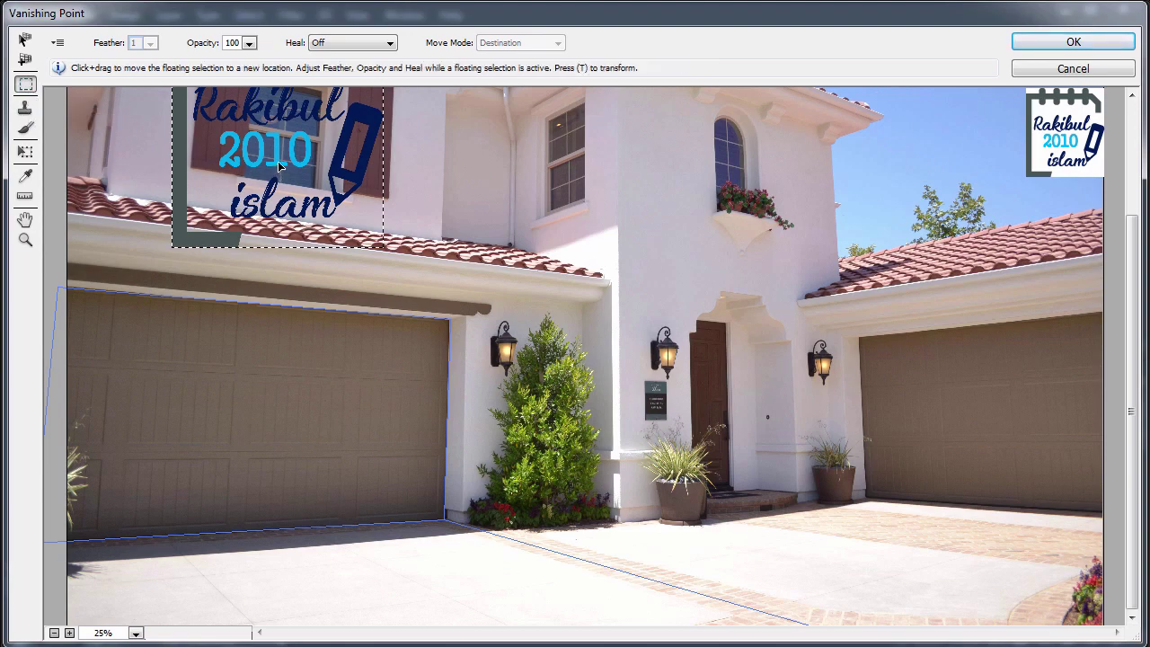
mouse_move(280, 167)
left_mouse_down()
mouse_move(352, 548)
mouse_move(345, 535)
left_mouse_up()
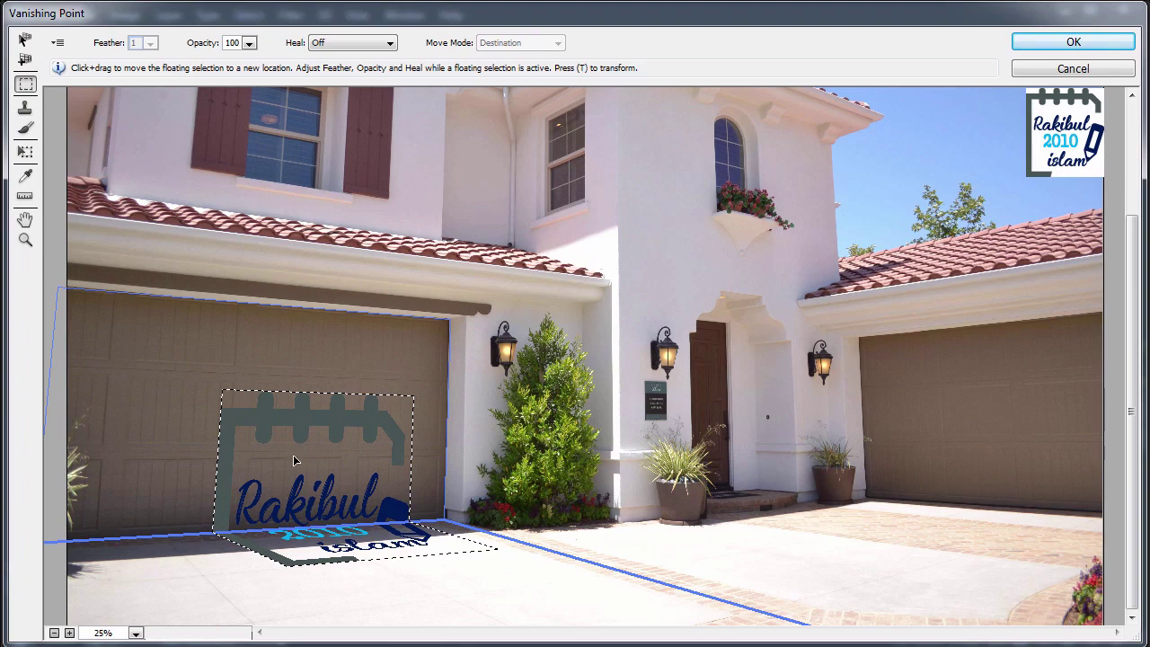
Scale the floating logo down and reposition it on the garage door
left_click(26, 153)
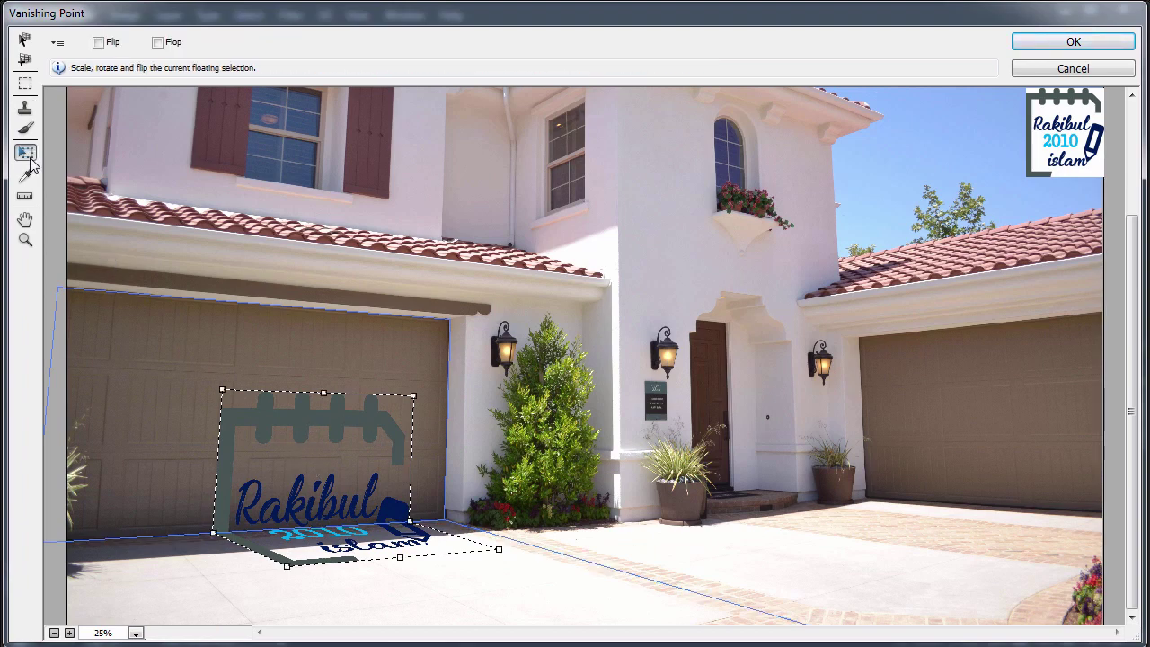
mouse_move(415, 396)
left_mouse_down()
mouse_move(401, 406)
mouse_move(401, 394)
left_mouse_up()
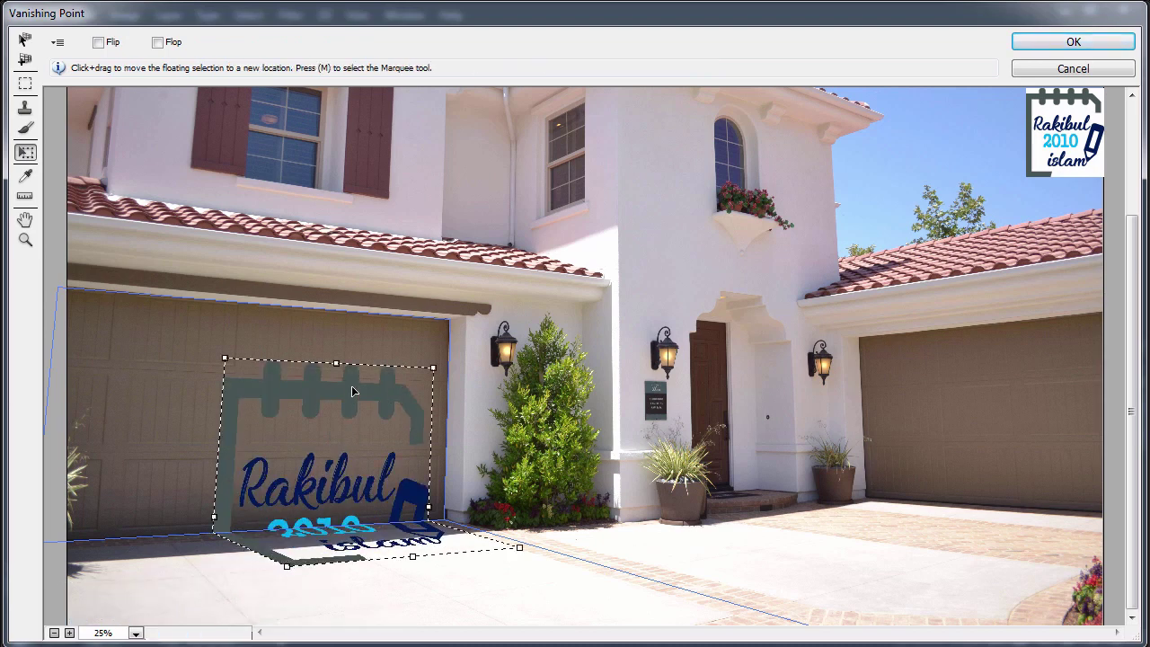
left_click_drag(352, 387, 364, 418)
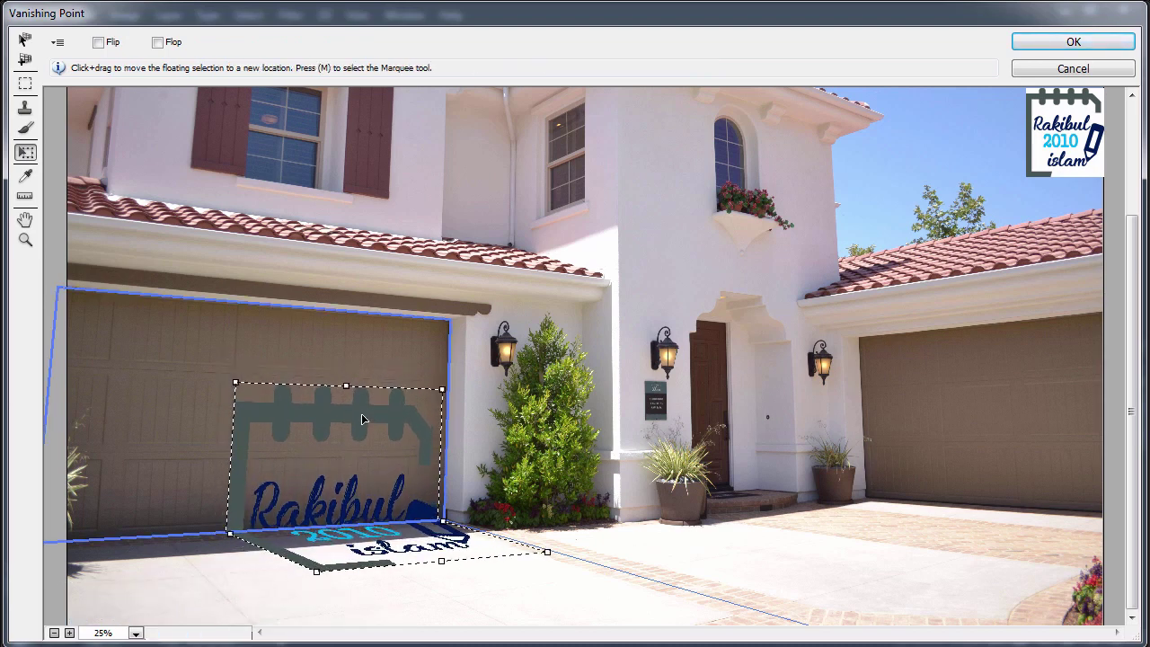
key("alt")
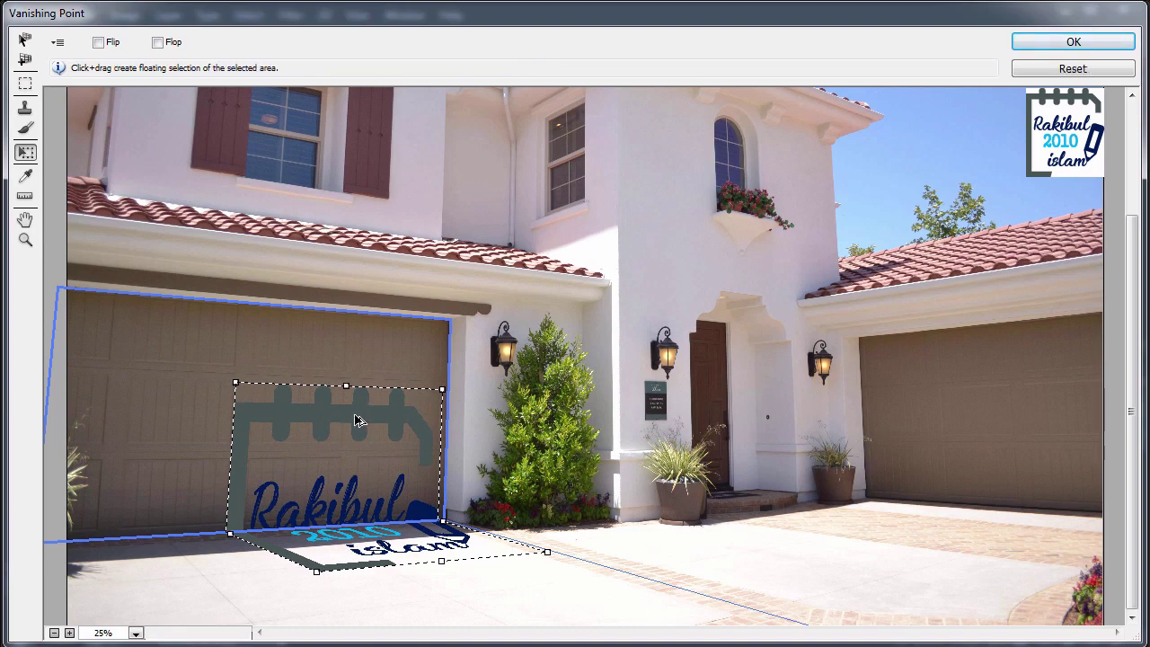
Add smaller logo copies on the door's upper left, the driveway and the wall by the flower box
left_click_drag(356, 421, 231, 360)
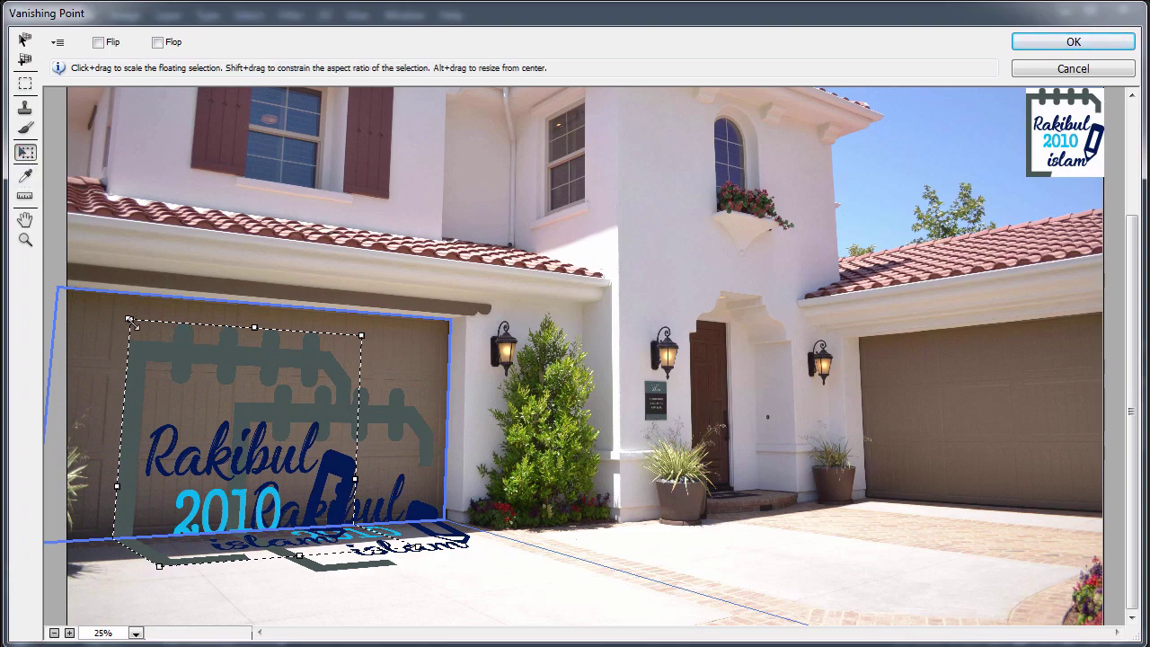
mouse_move(130, 320)
left_mouse_down()
mouse_move(215, 439)
mouse_move(126, 347)
mouse_move(167, 385)
mouse_move(141, 330)
left_mouse_up()
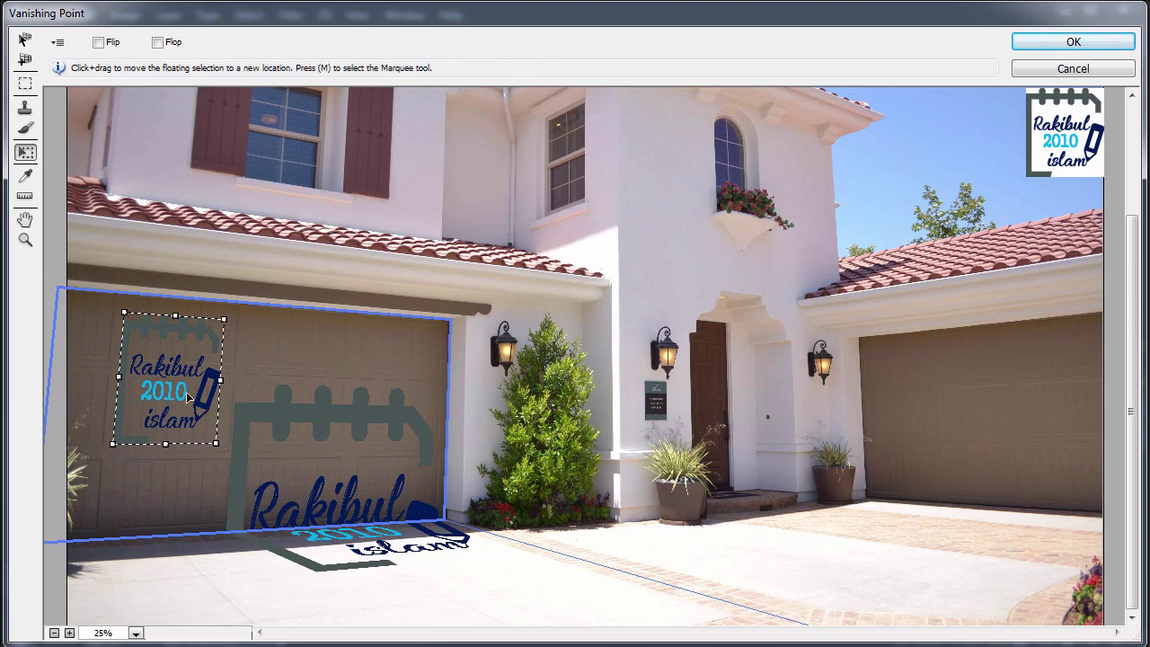
left_click_drag(180, 375, 232, 581)
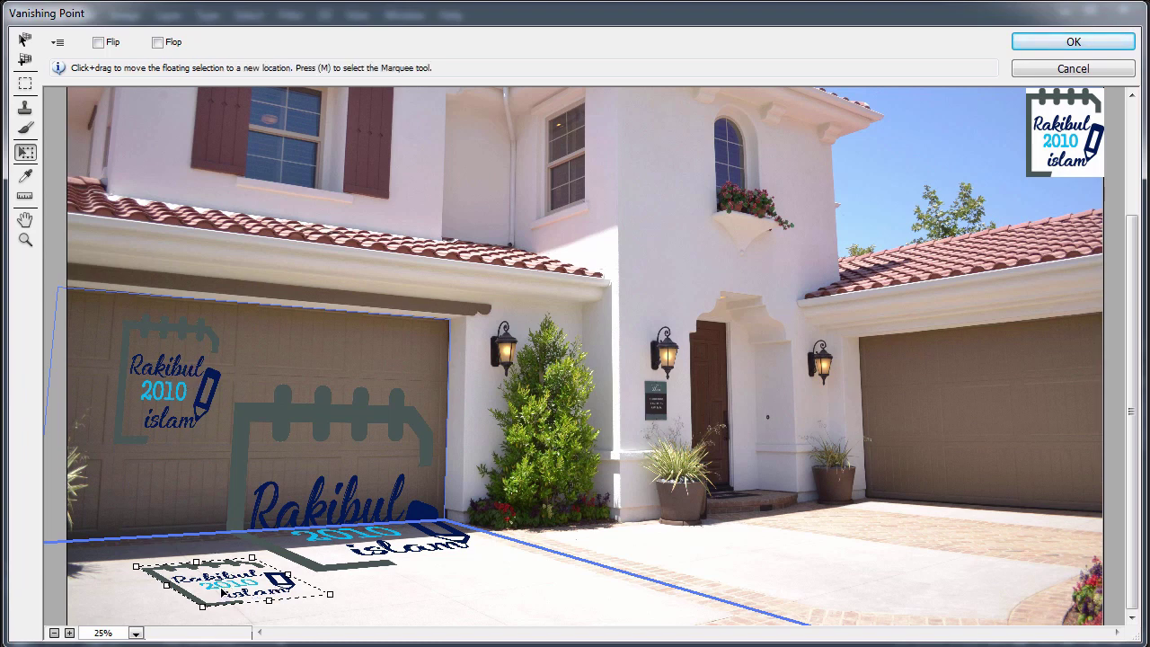
left_click_drag(222, 593, 654, 262)
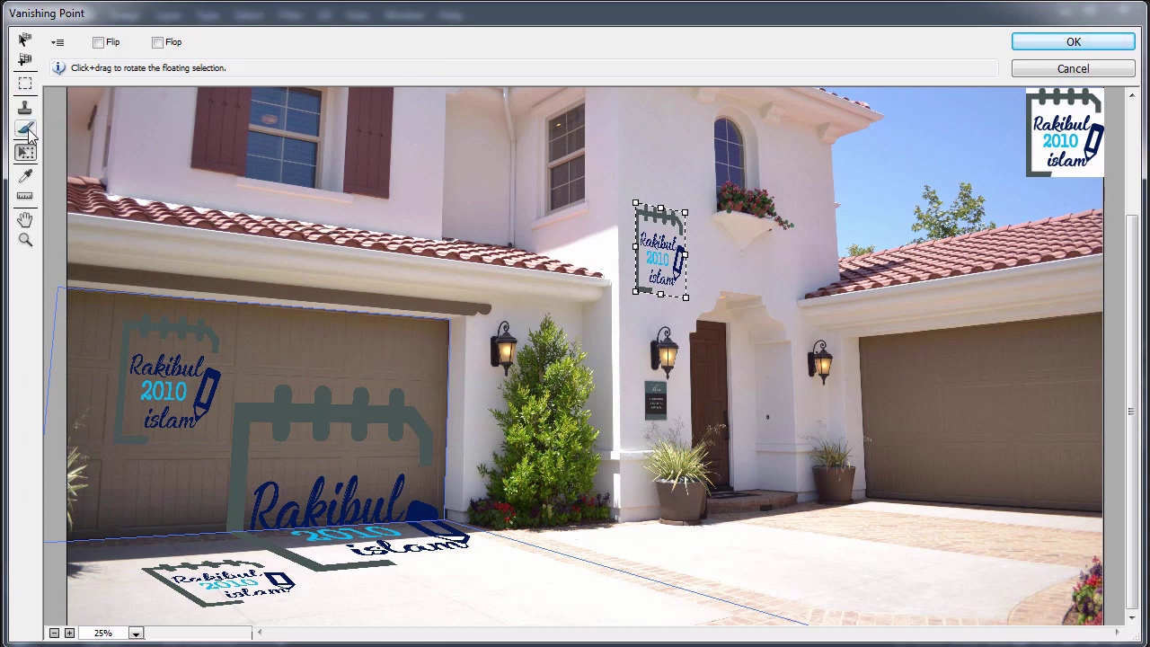
left_click(26, 83)
key("ctrl+d")
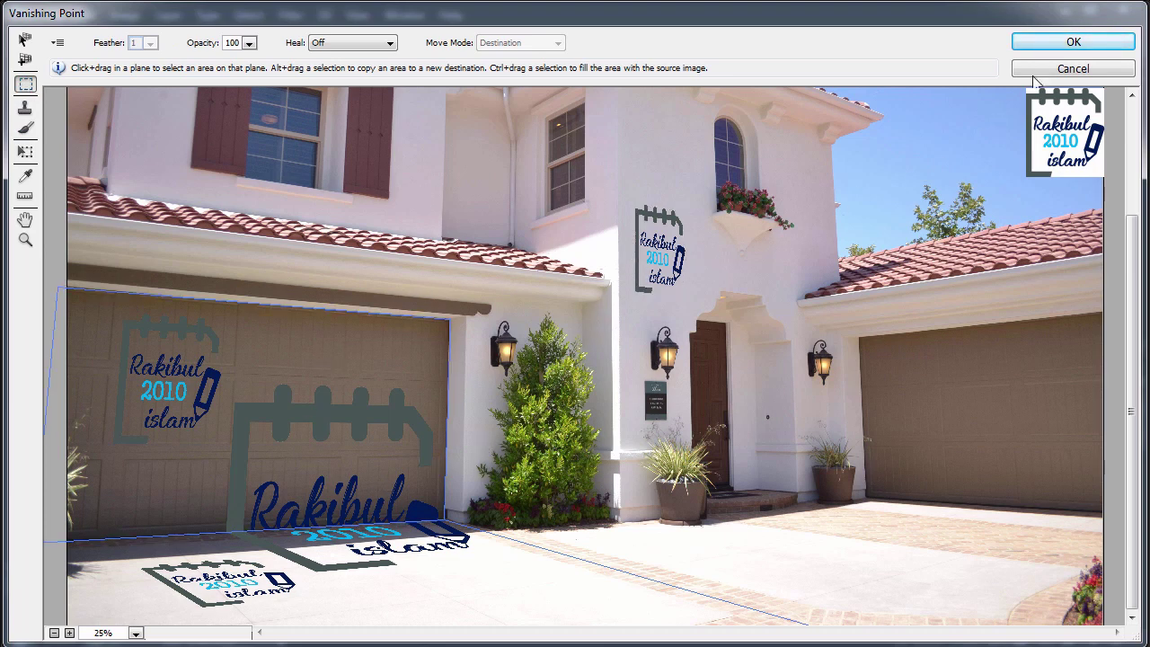
left_click(1056, 42)
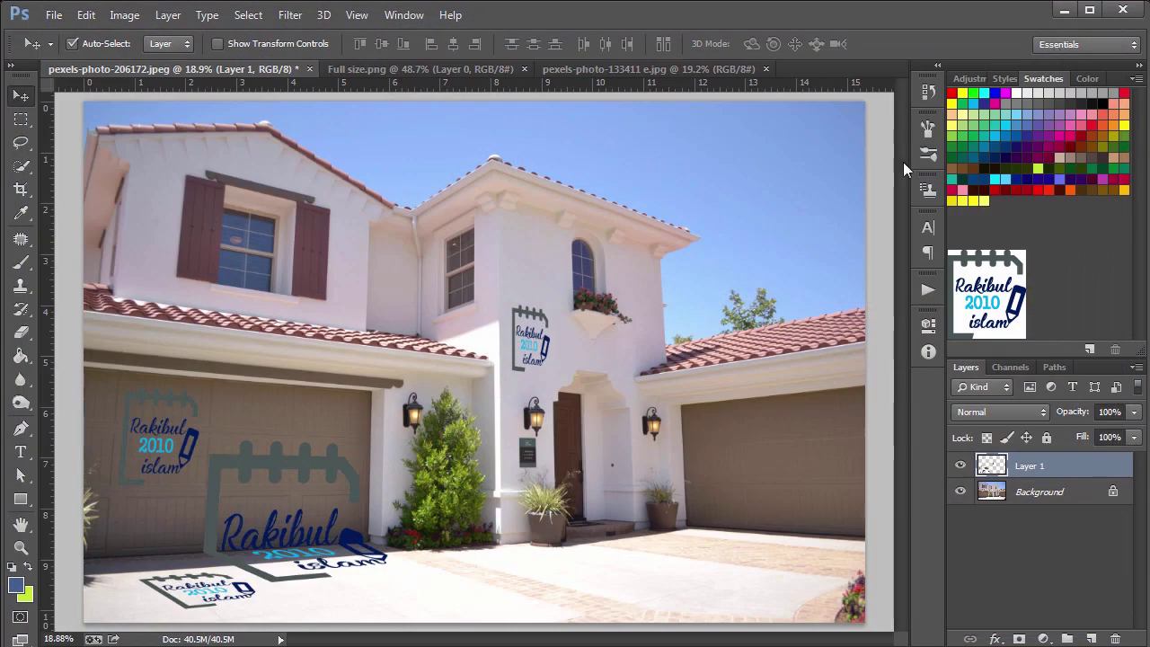
scroll(148, 463, "up", 3)
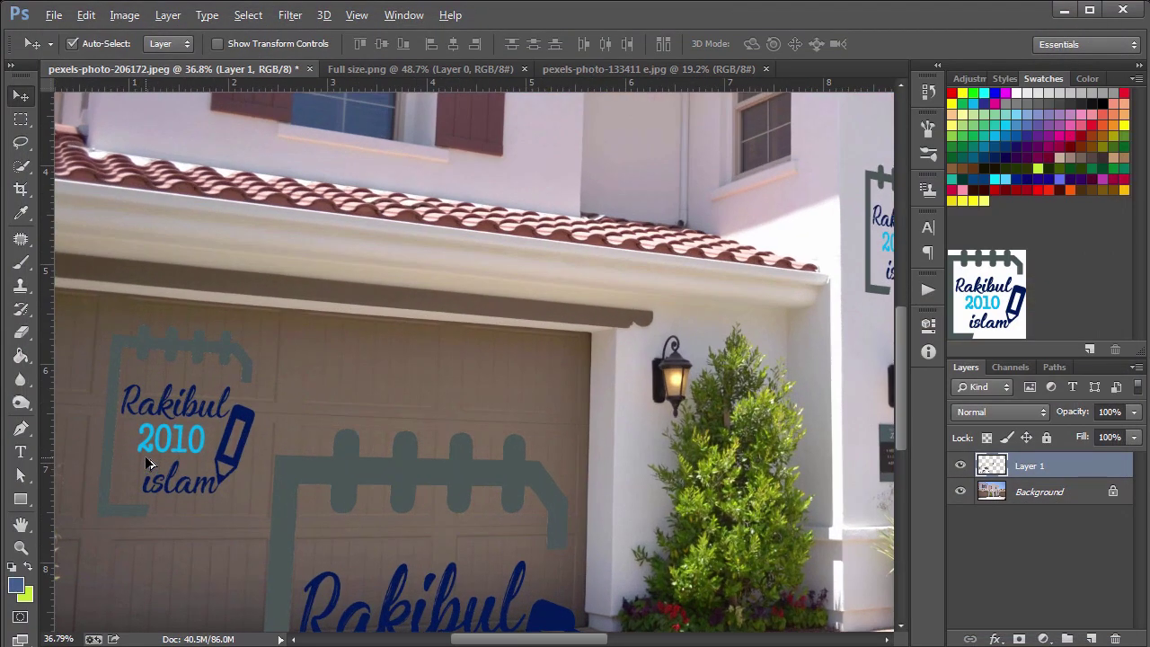
scroll(441, 393, "down", 2)
scroll(454, 481, "down", 1)
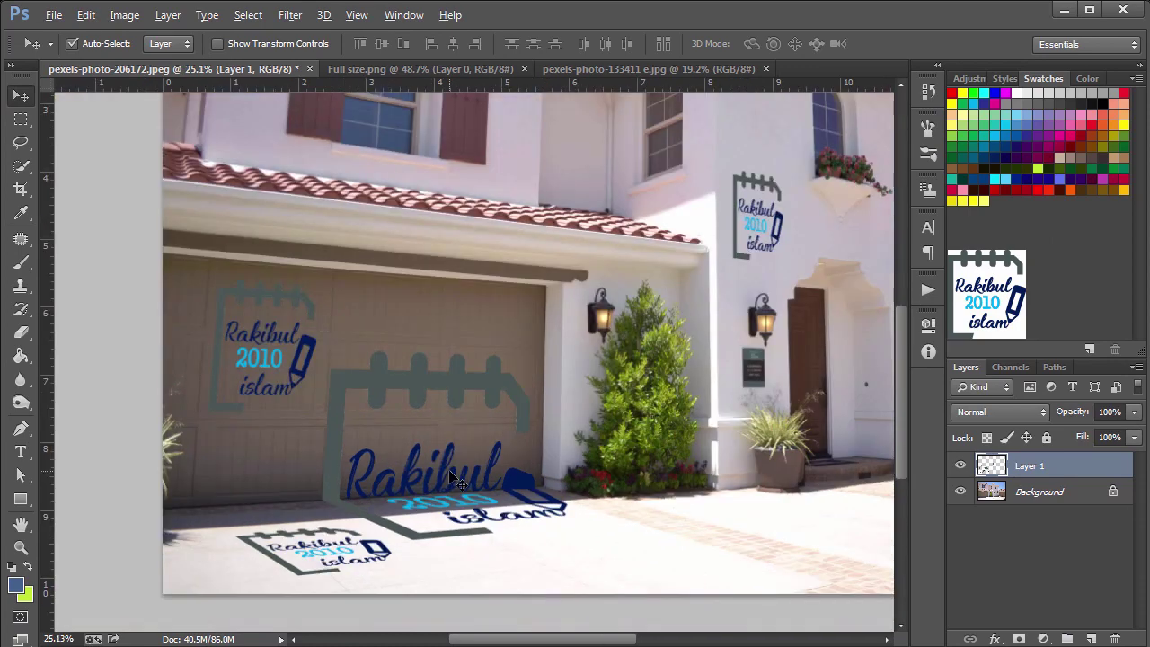
scroll(454, 480, "down", 2)
scroll(539, 396, "up", 1)
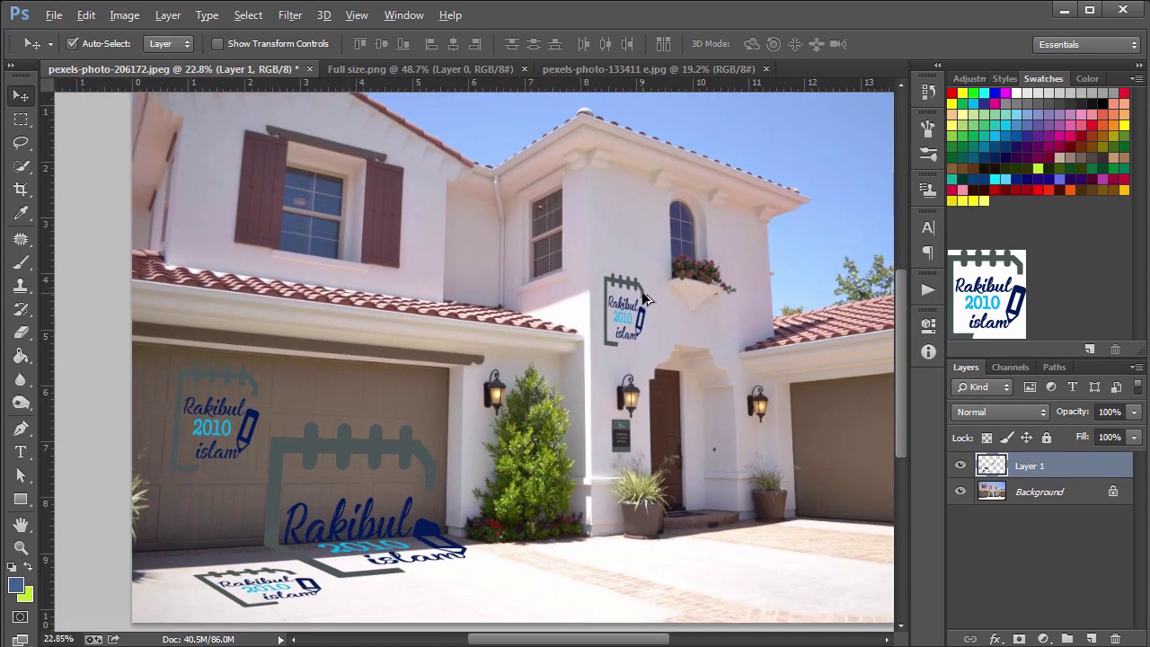
scroll(642, 291, "up", 1)
scroll(642, 291, "up", 1)
scroll(642, 291, "up", 1)
scroll(642, 292, "up", 1)
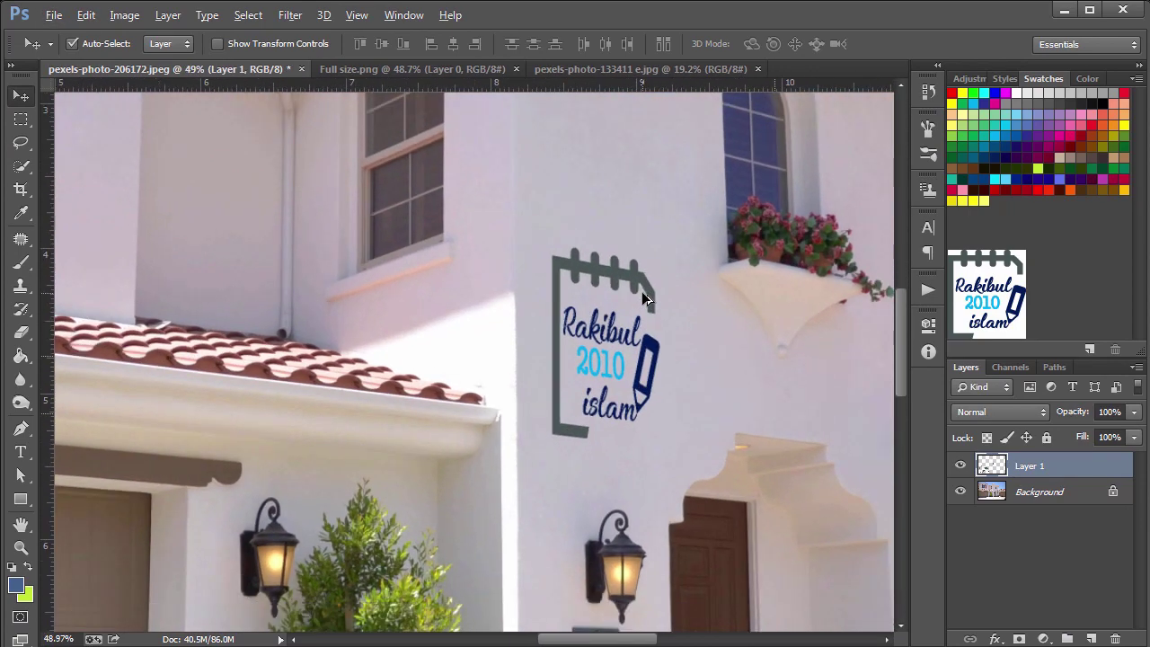
scroll(642, 291, "down", 2)
scroll(648, 292, "down", 1)
scroll(648, 292, "down", 1)
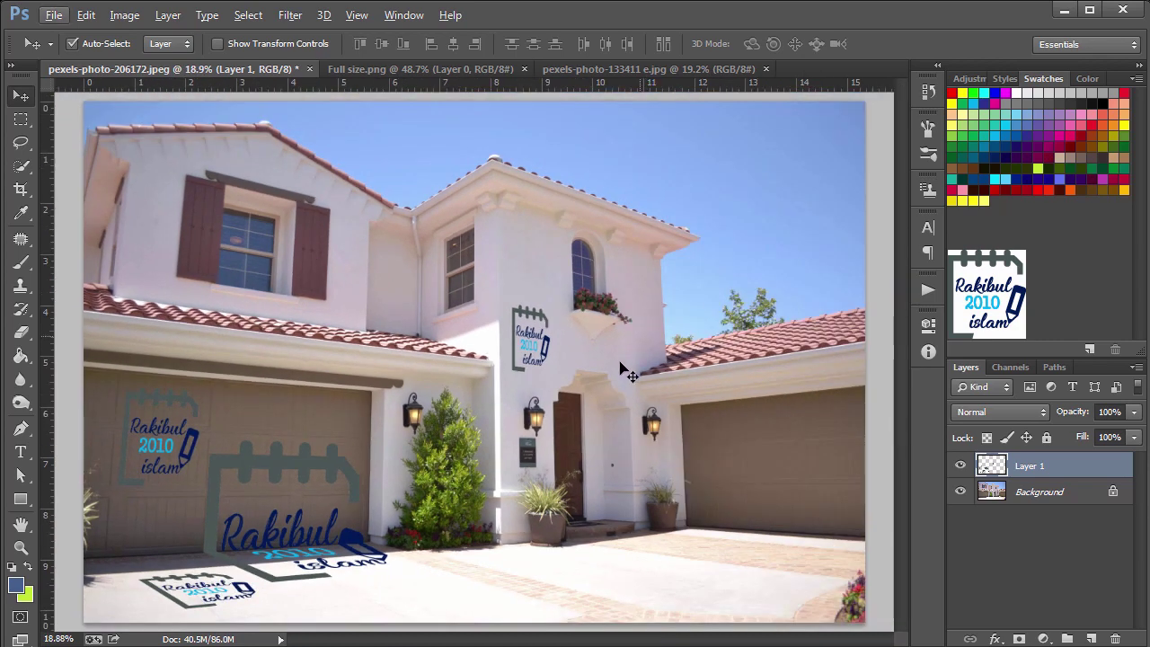
left_click(960, 465)
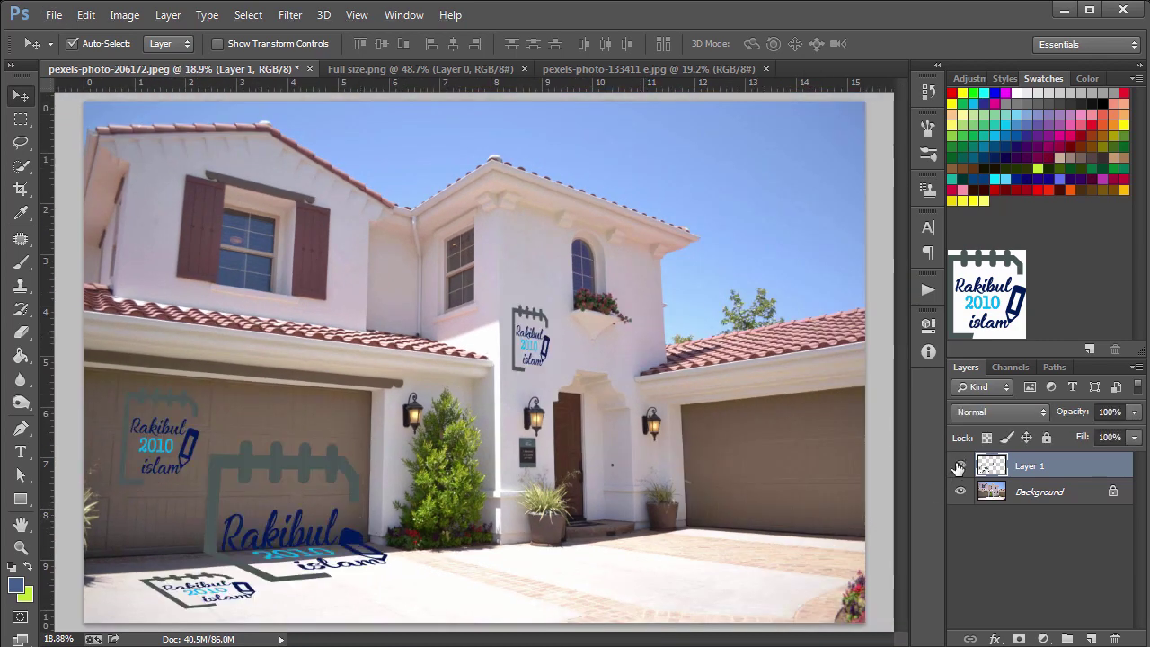
scroll(184, 474, "up", 1)
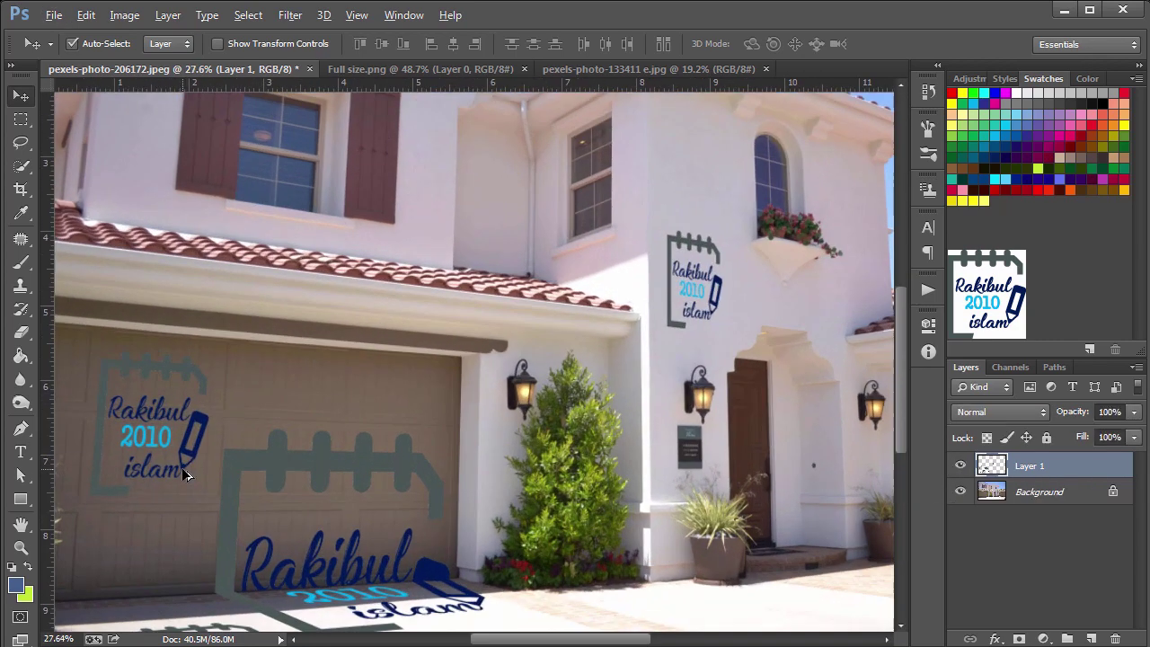
scroll(184, 474, "up", 1)
scroll(231, 501, "down", 1)
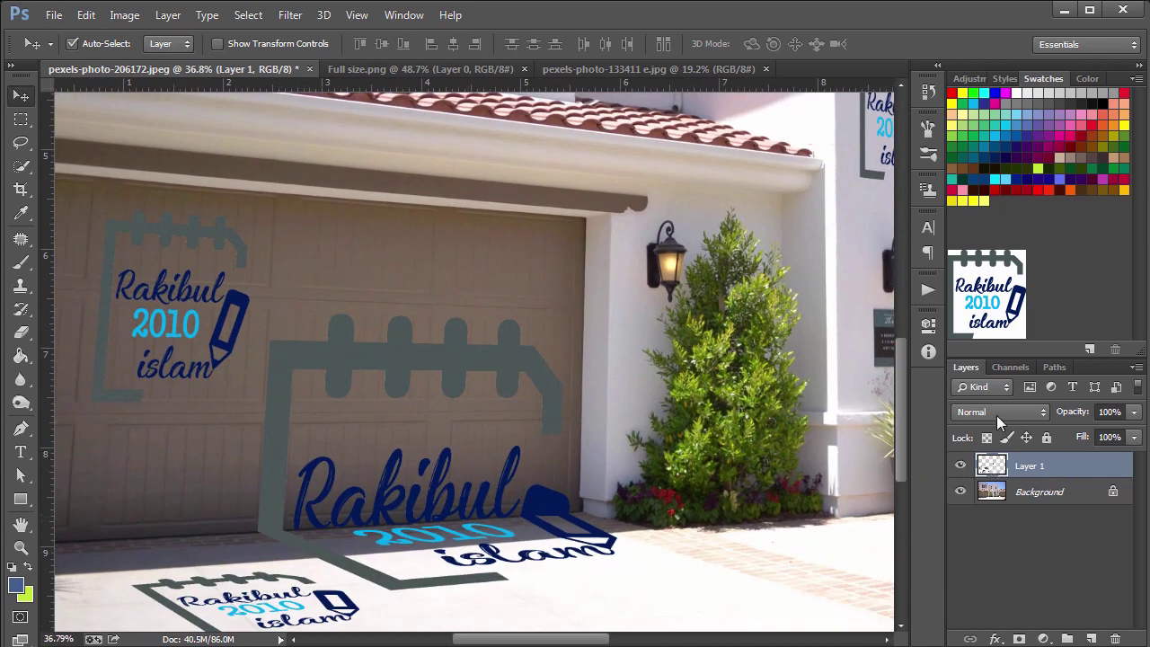
Try Overlay, then set Layer 1's blend mode to Hard Light
left_click(997, 415)
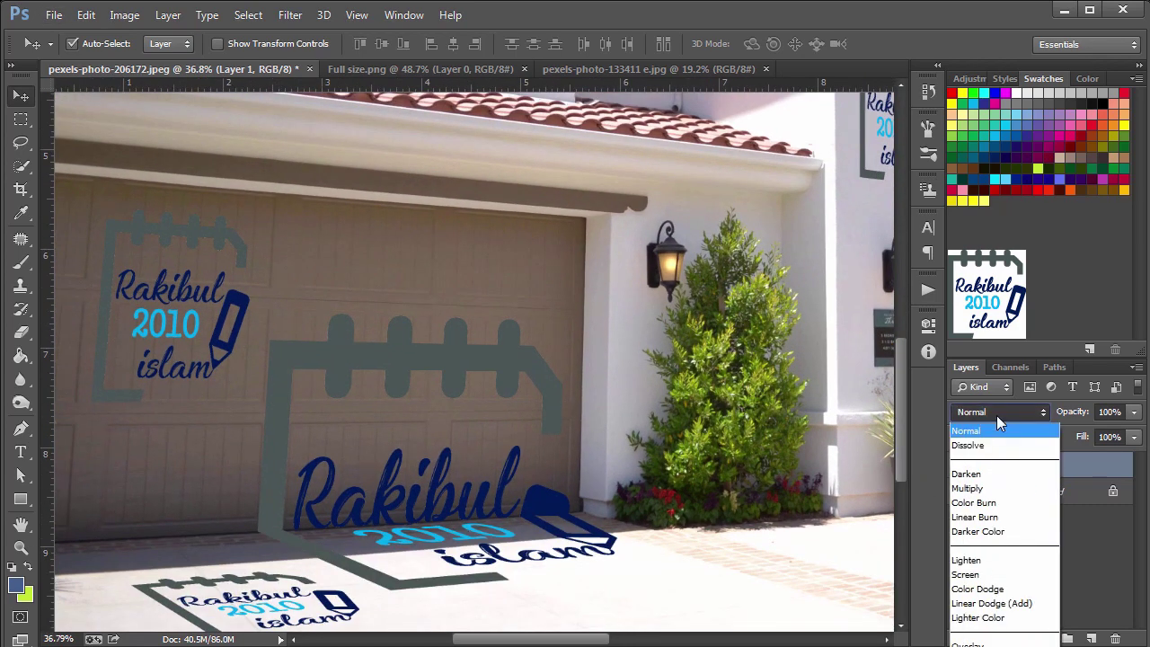
left_click(975, 644)
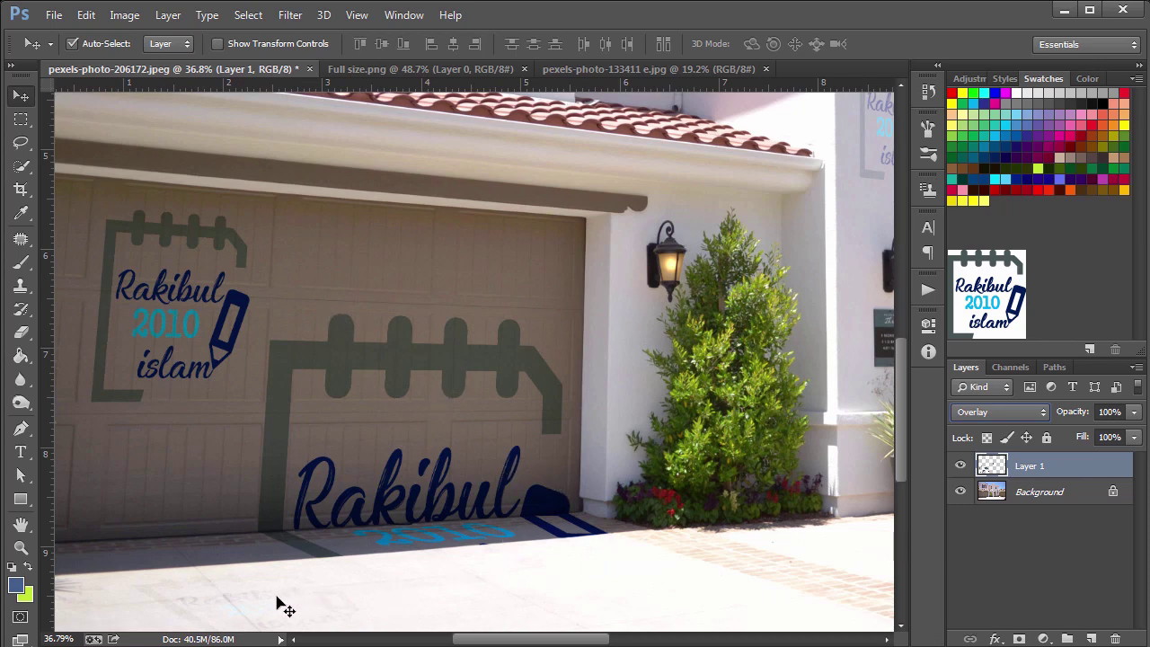
left_click(984, 415)
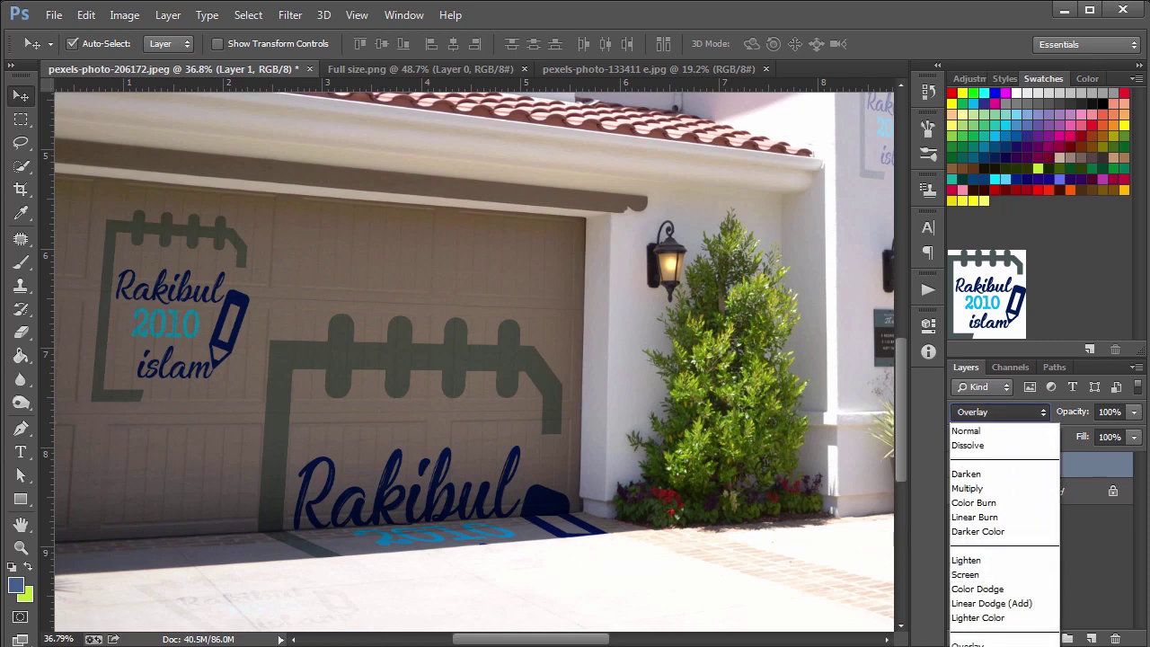
left_click(968, 601)
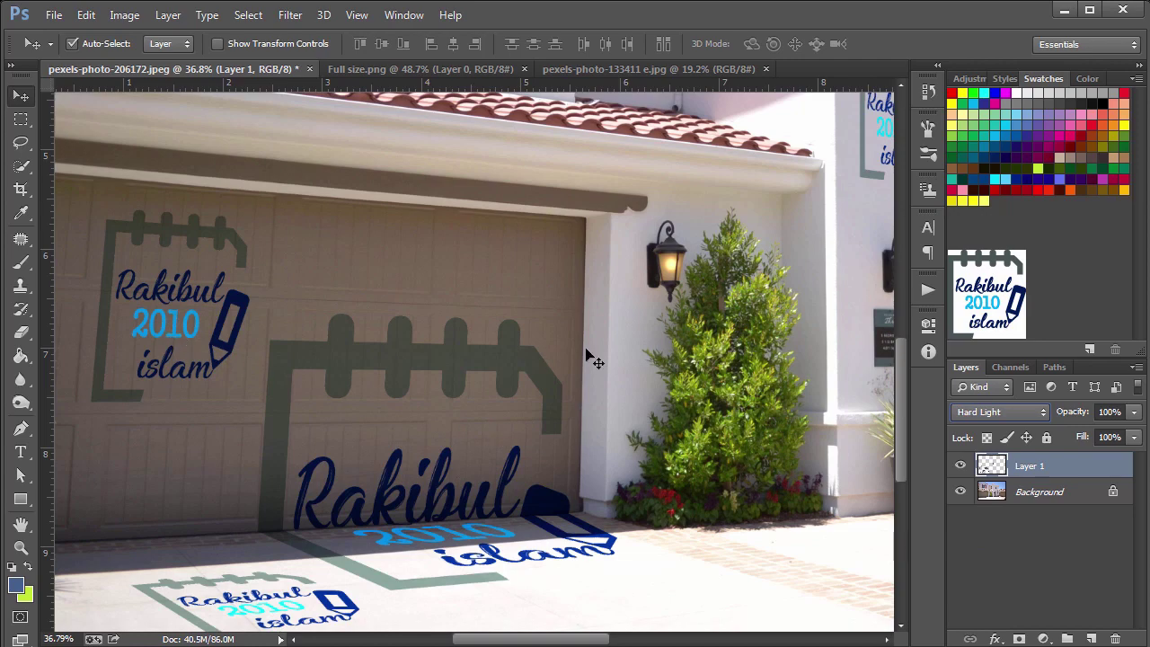
left_click(598, 299)
Reselect Layer 1 and brush the wall logo's lettering and edges with the Blur tool at 11%
left_click_drag(745, 197, 419, 368)
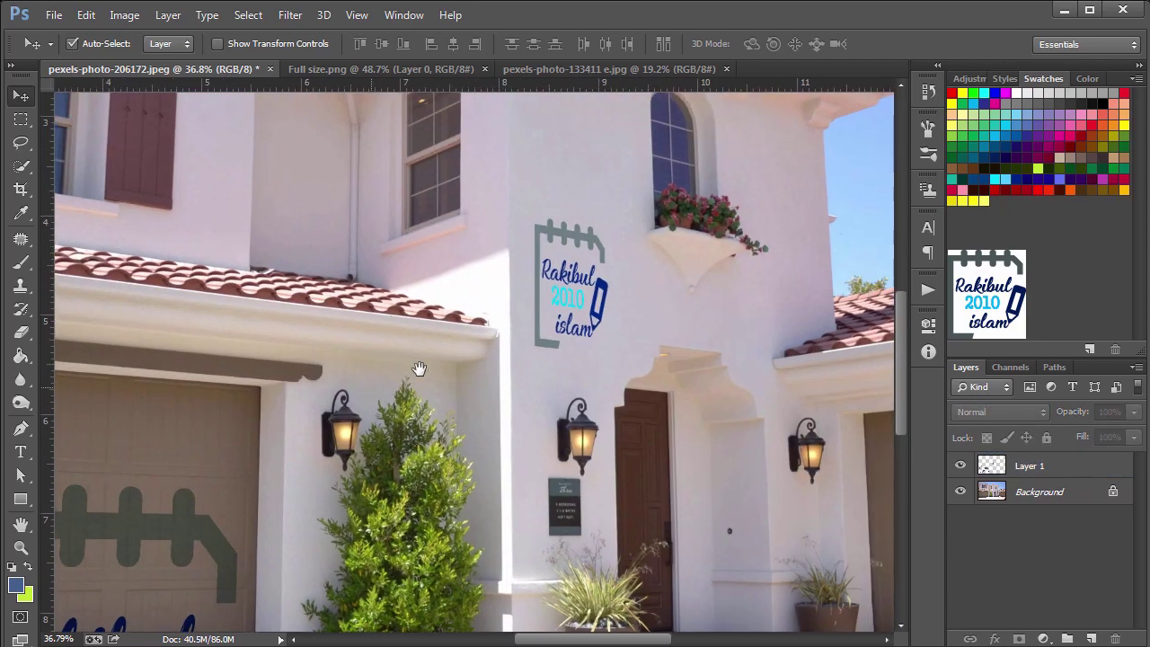
scroll(588, 261, "up", 5)
scroll(584, 255, "up", 4)
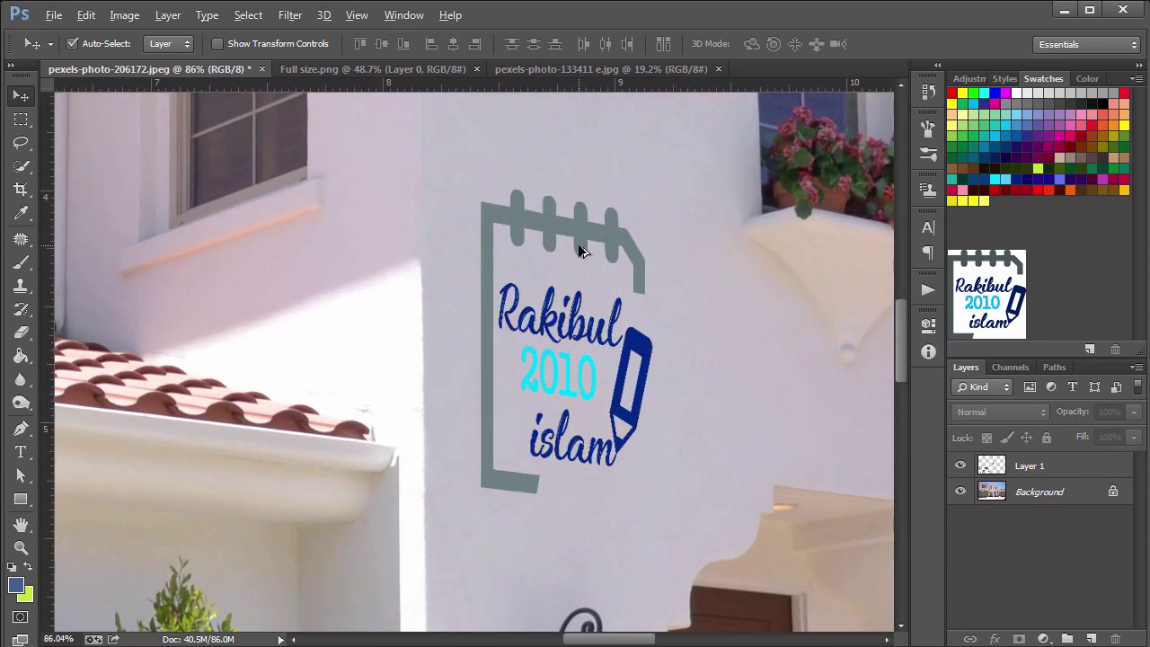
scroll(578, 244, "down", 2)
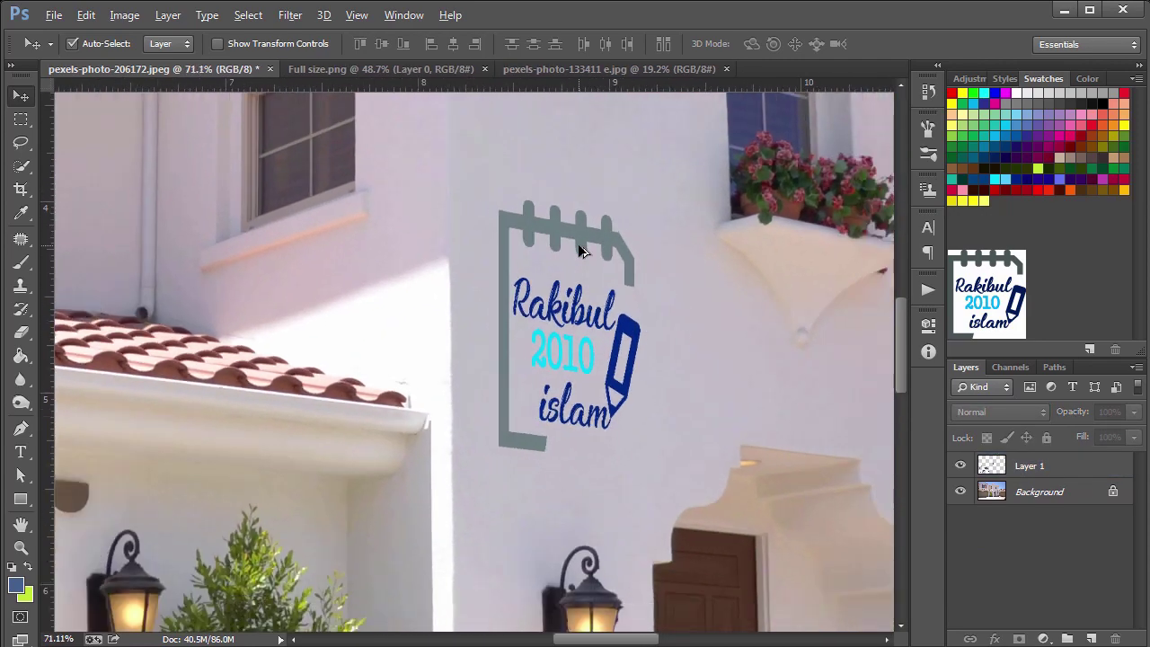
left_click(1027, 469)
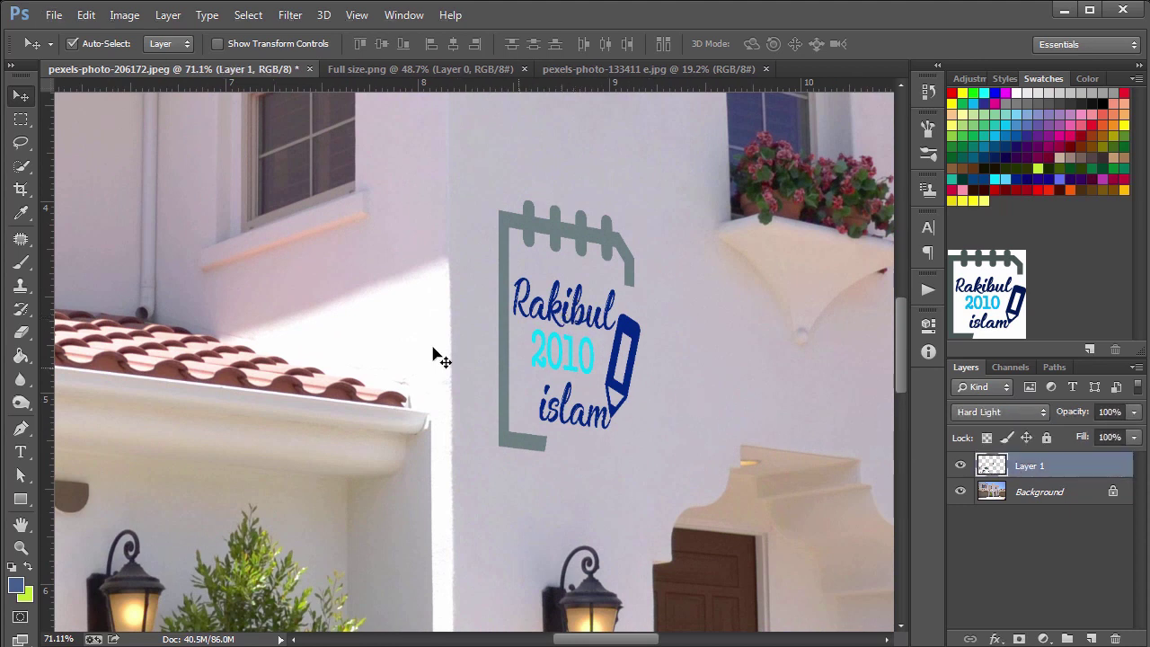
left_click(25, 383)
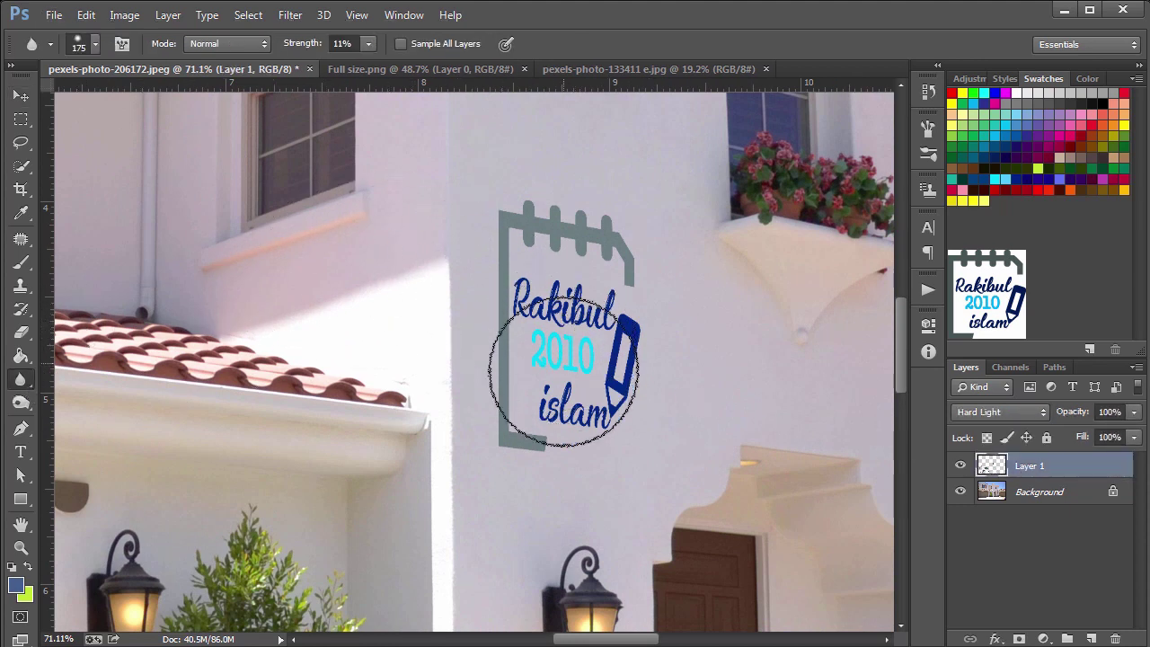
mouse_move(564, 350)
left_mouse_down()
mouse_move(585, 333)
mouse_move(585, 351)
mouse_move(542, 333)
left_mouse_up()
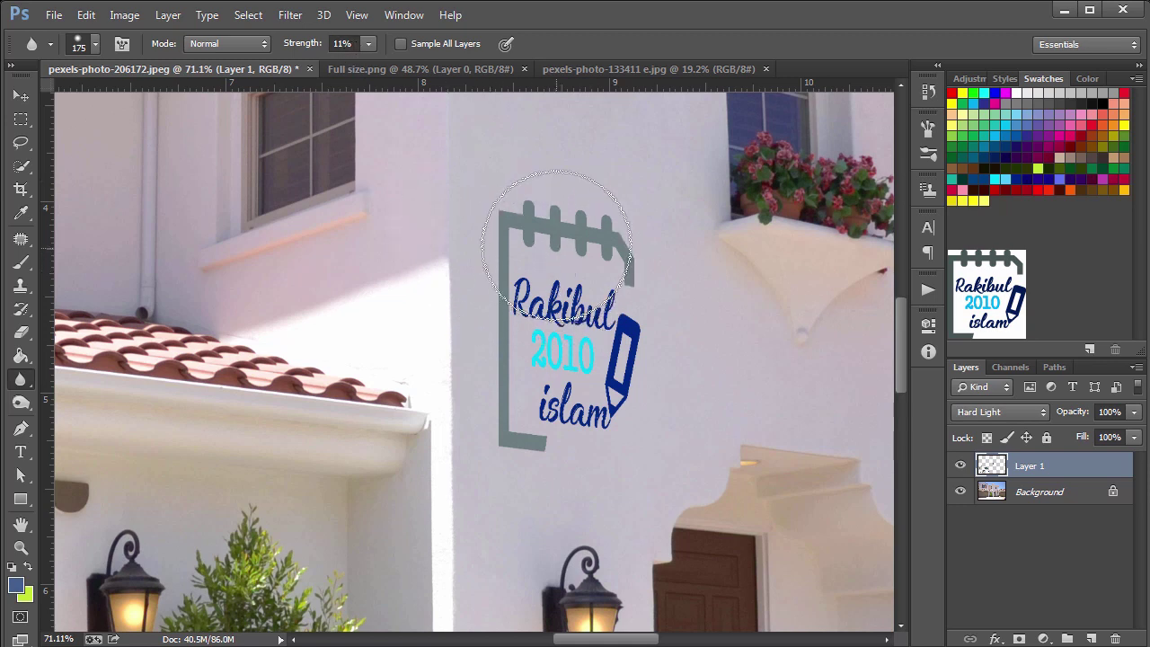
left_click_drag(554, 241, 547, 378)
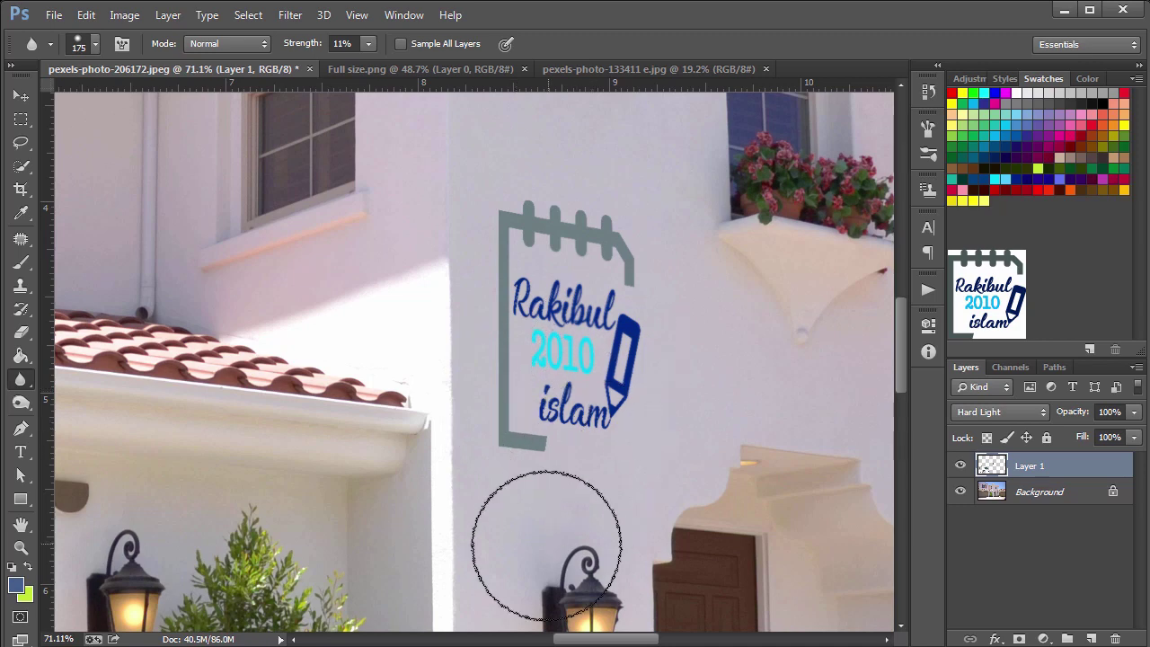
Pan and zoom across the garage door and driveway logos to inspect the softened result
scroll(549, 540, "down", 2)
scroll(568, 481, "up", 1)
scroll(568, 479, "up", 1)
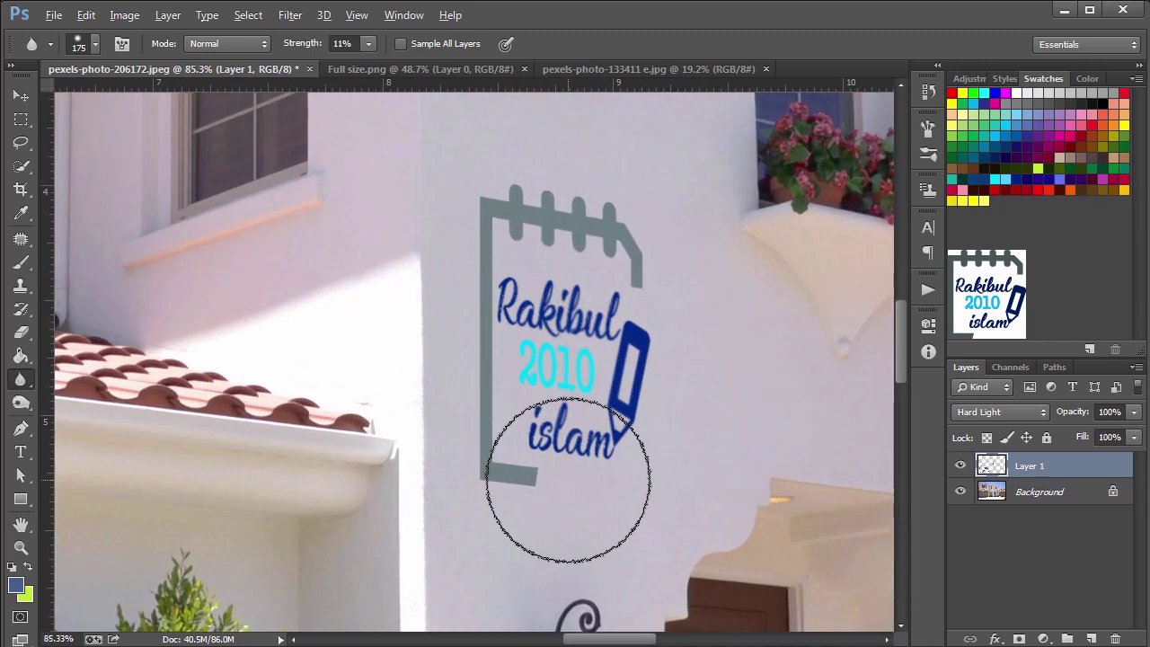
scroll(568, 479, "down", 1)
left_click_drag(341, 504, 473, 390)
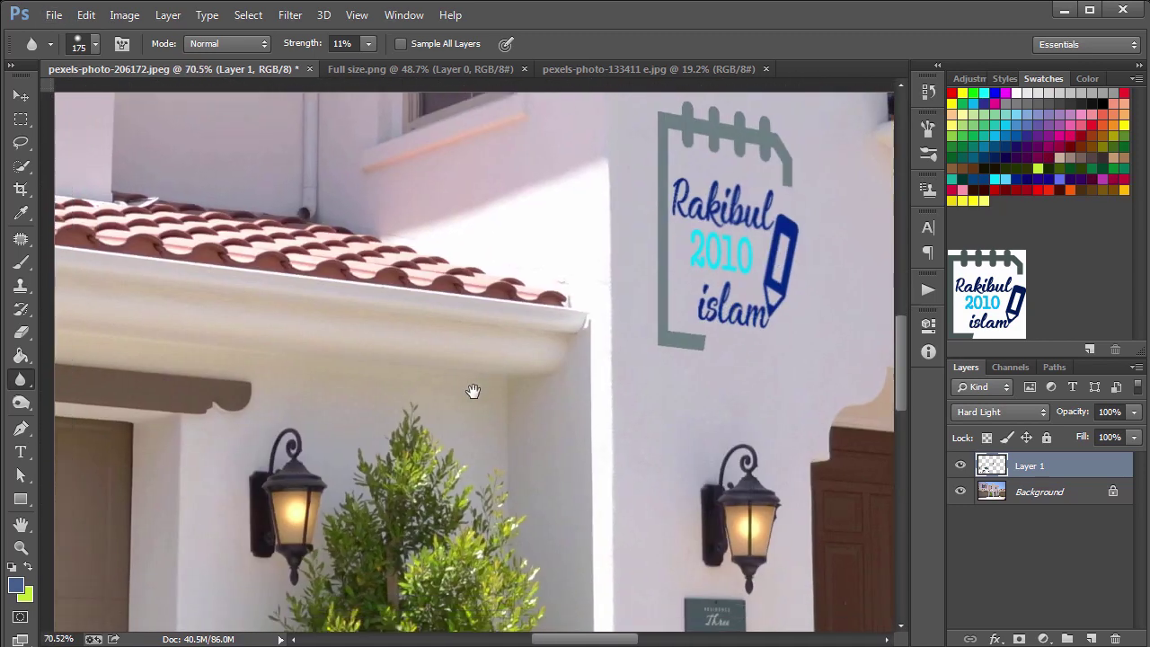
mouse_move(441, 449)
left_mouse_down()
mouse_move(621, 329)
mouse_move(394, 352)
mouse_move(575, 365)
mouse_move(558, 457)
left_mouse_up()
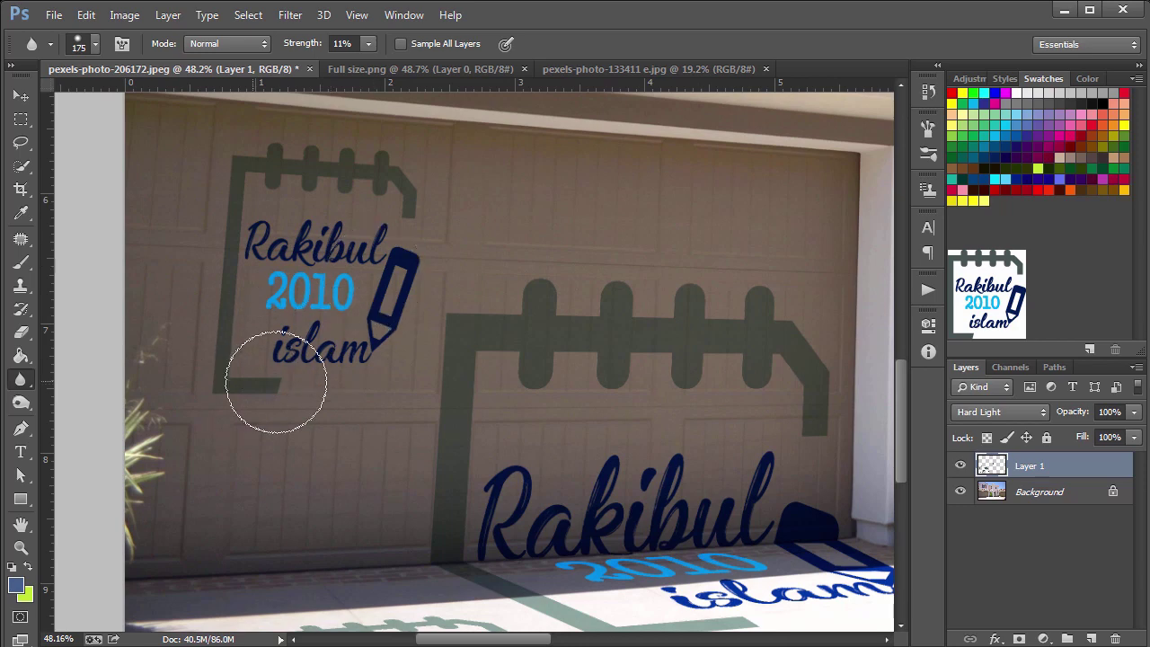
left_click_drag(517, 352, 304, 251)
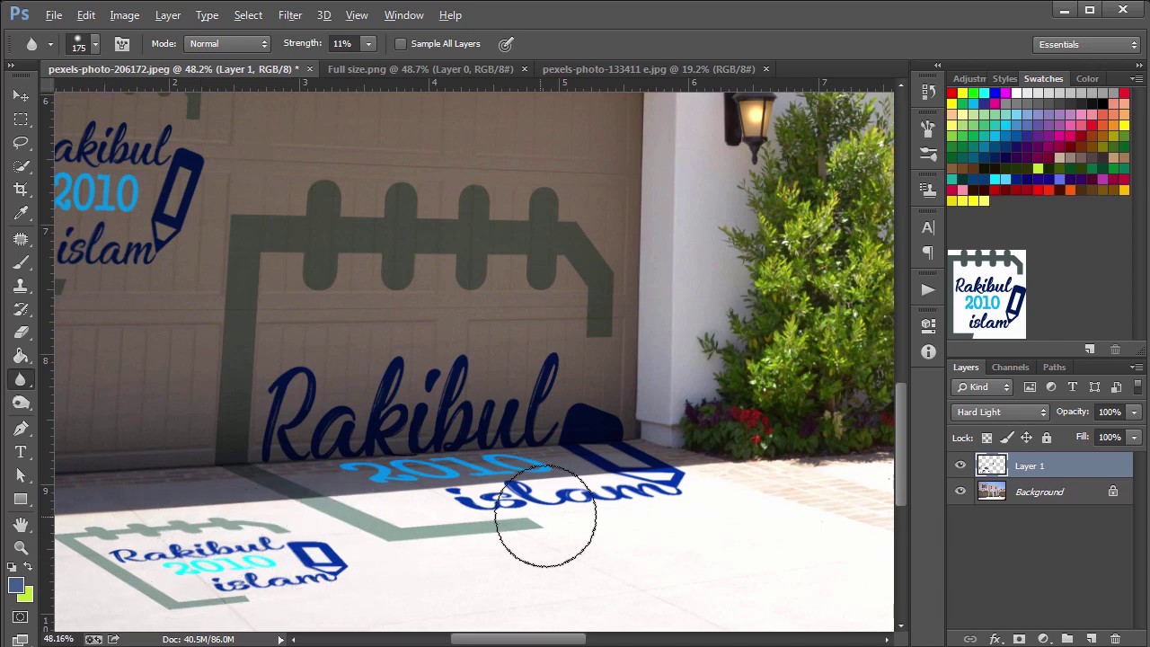
scroll(545, 514, "down", 2)
scroll(545, 514, "down", 2)
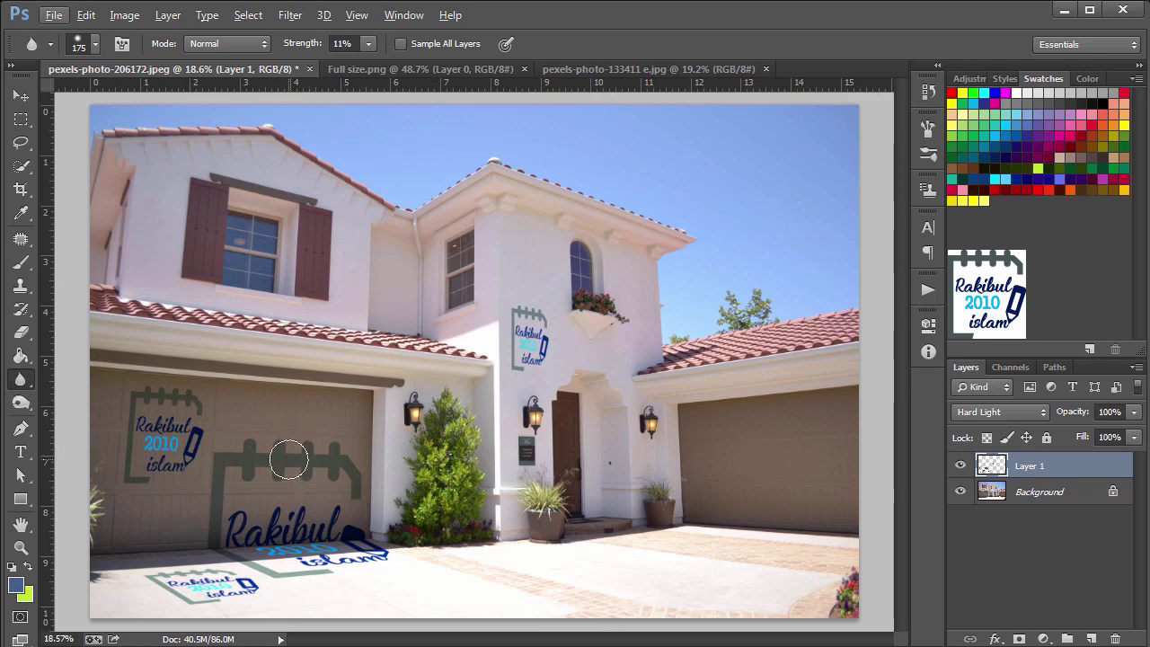
Switch to the pexels-photo-133411 boardwalk photo and zoom in on the boy with the Move tool
left_click(638, 67)
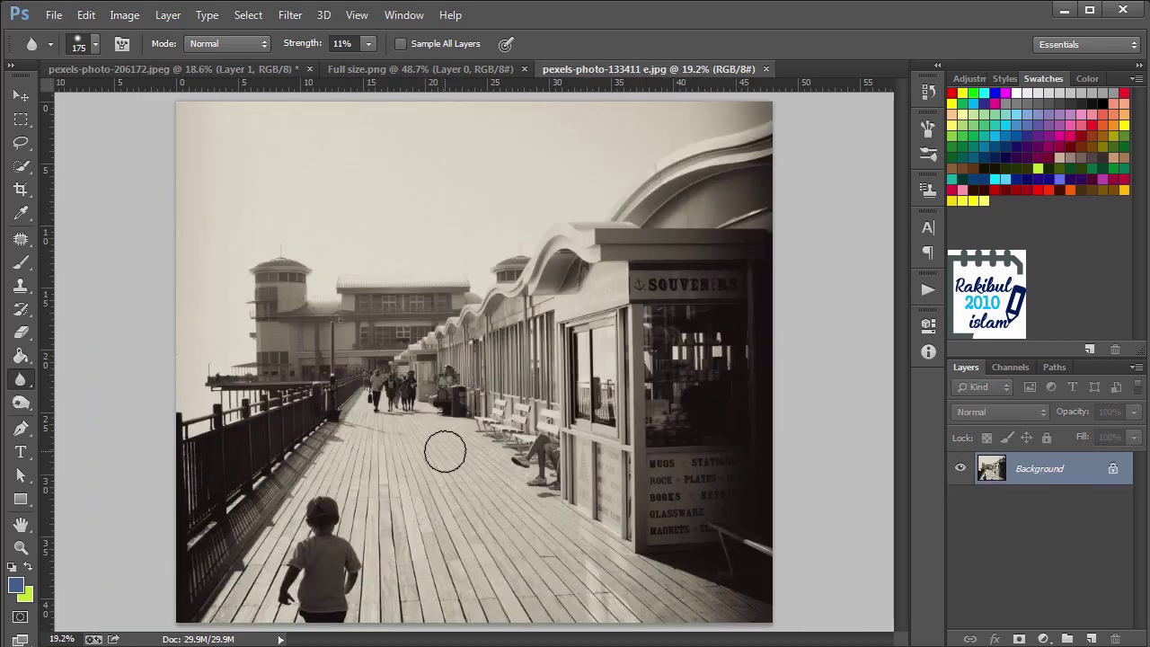
left_click(24, 87)
scroll(431, 526, "up", 1)
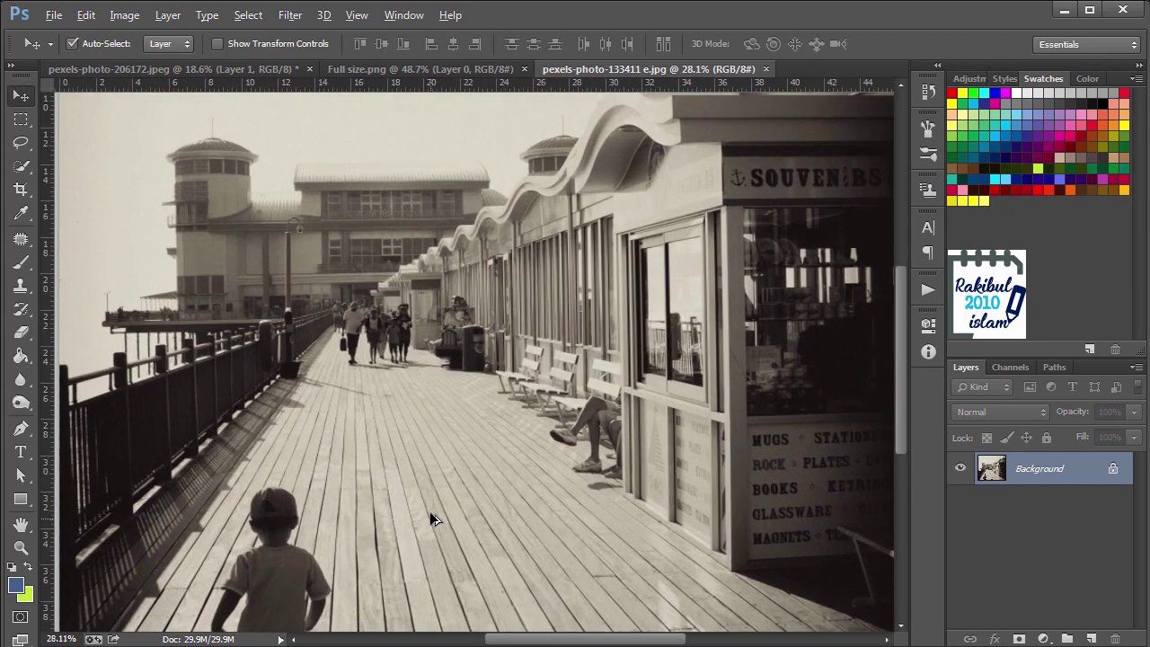
scroll(441, 512, "up", 1)
scroll(438, 449, "up", 1)
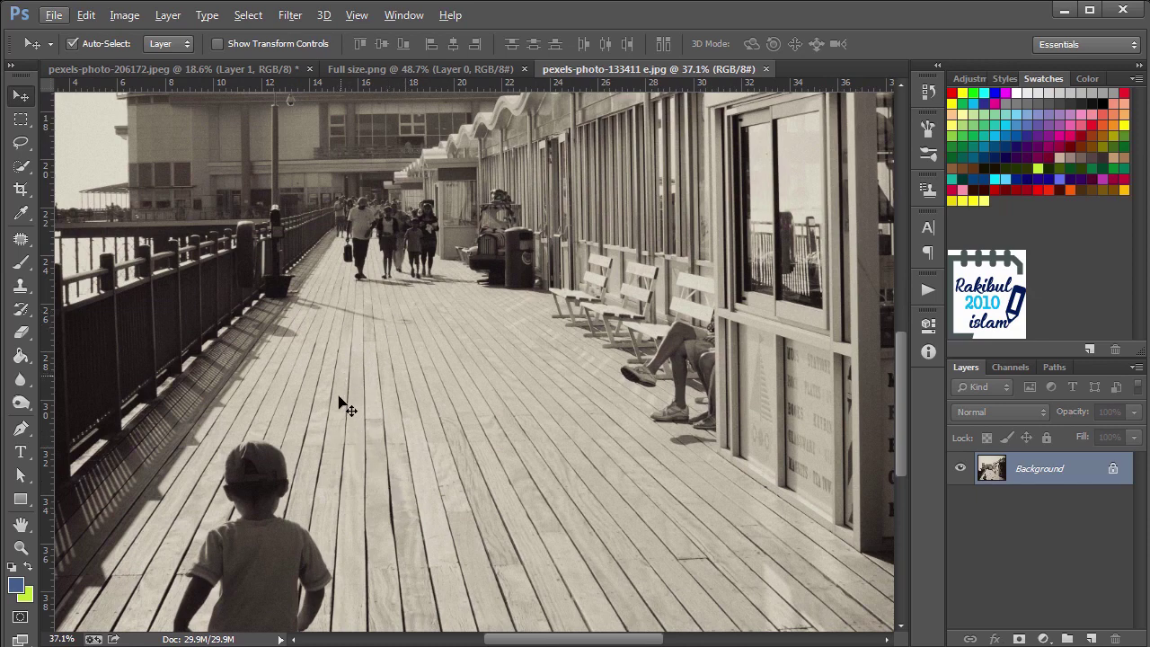
left_click_drag(332, 497, 366, 420)
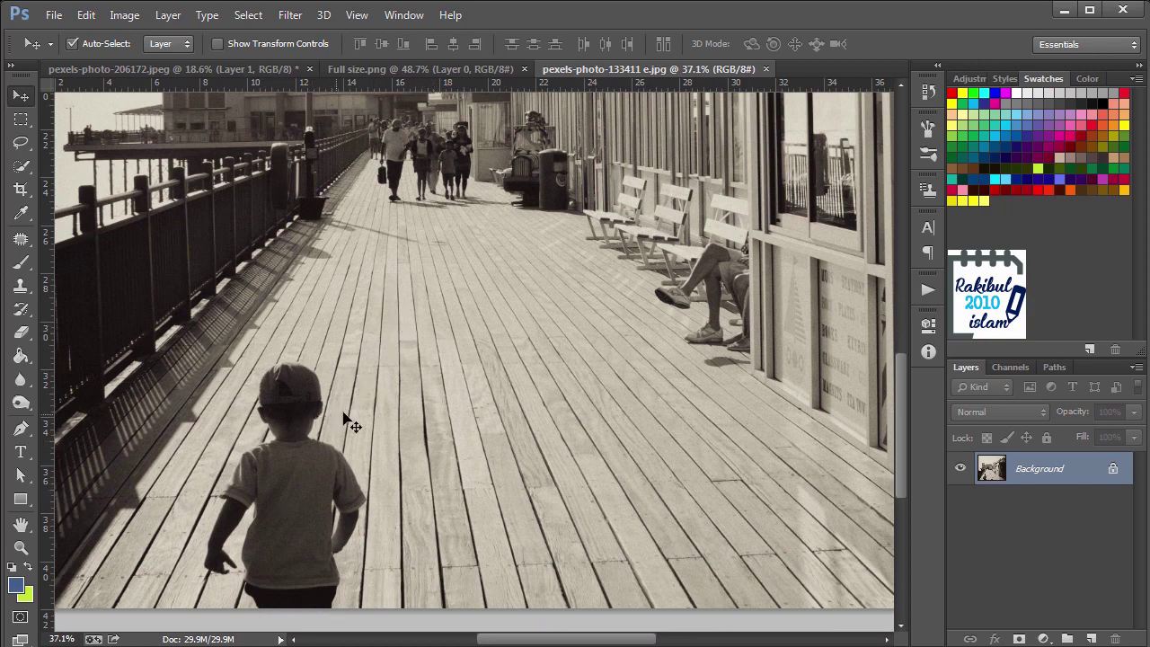
left_click(21, 285)
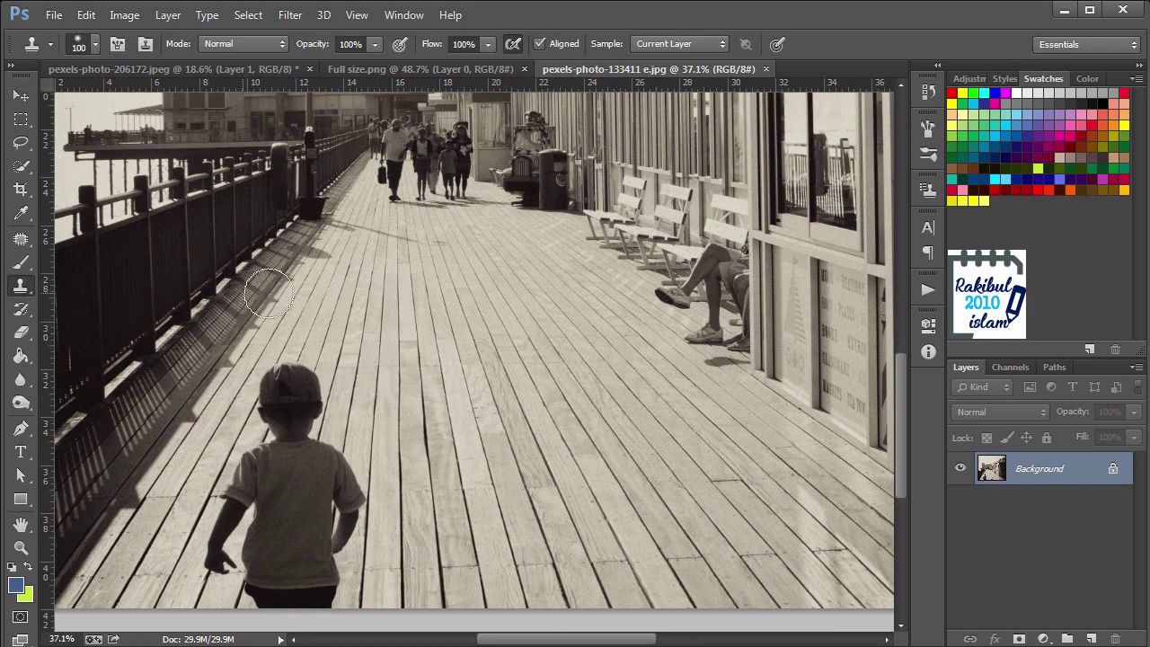
left_click(325, 334, "alt")
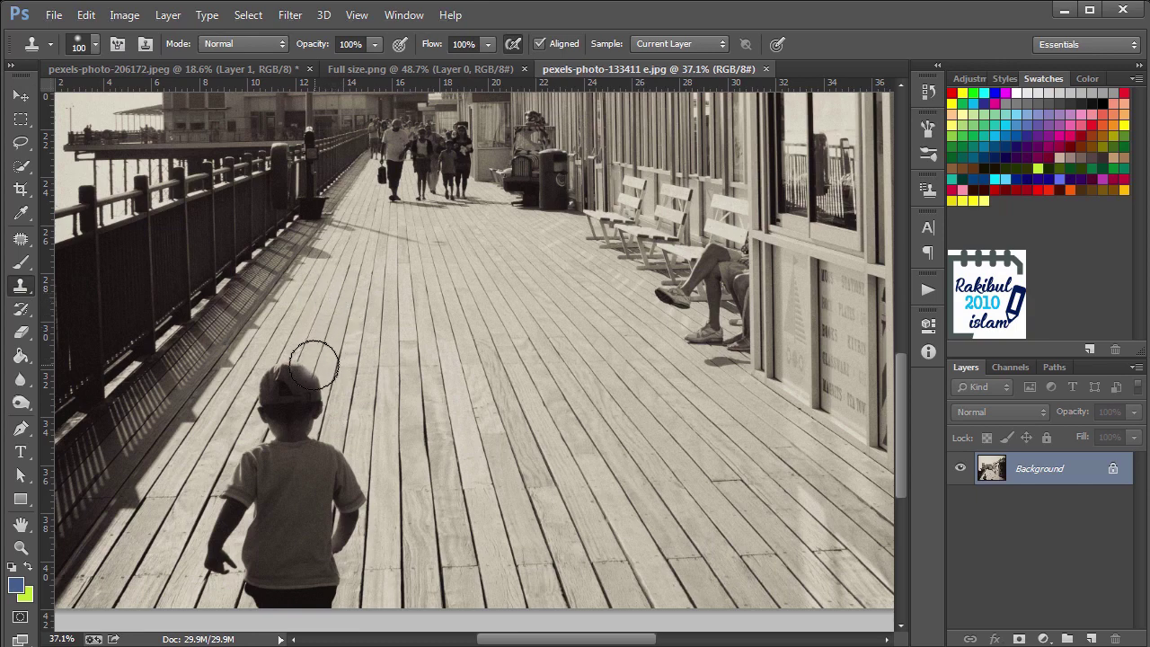
mouse_move(314, 364)
left_mouse_down()
mouse_move(270, 417)
mouse_move(303, 380)
mouse_move(243, 424)
mouse_move(334, 457)
mouse_move(299, 386)
mouse_move(282, 399)
left_mouse_up()
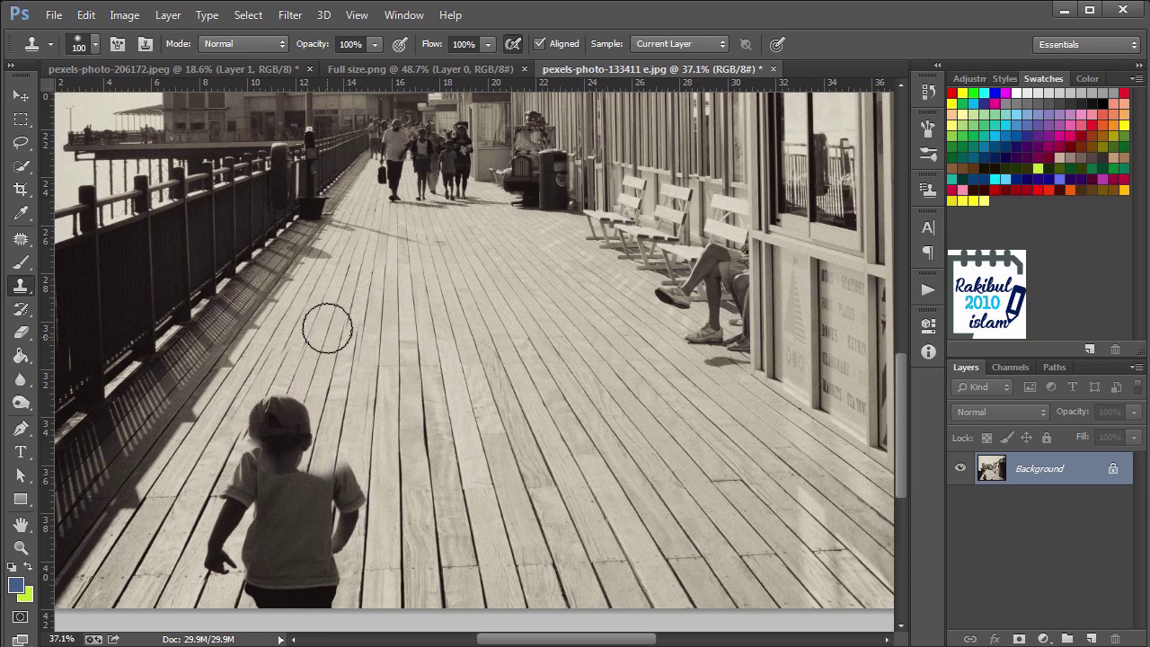
left_click_drag(287, 406, 301, 430)
key("ctrl+z")
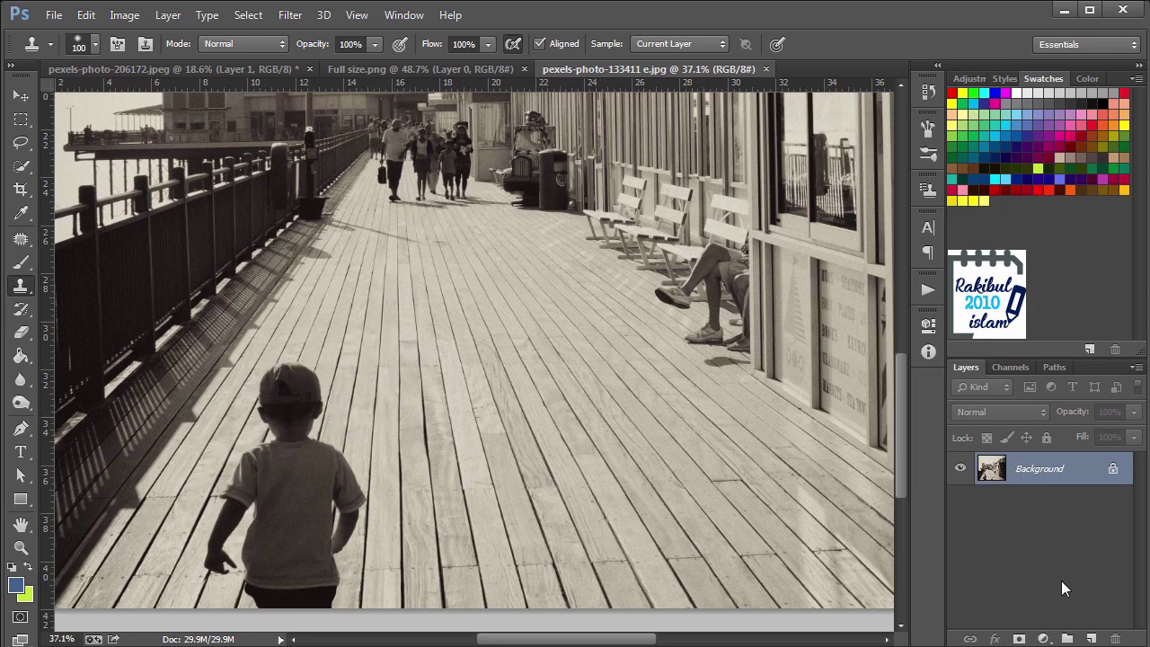
Add a blank layer and open Vanishing Point, zooming the preview to 50% on the boy
left_click(1090, 640)
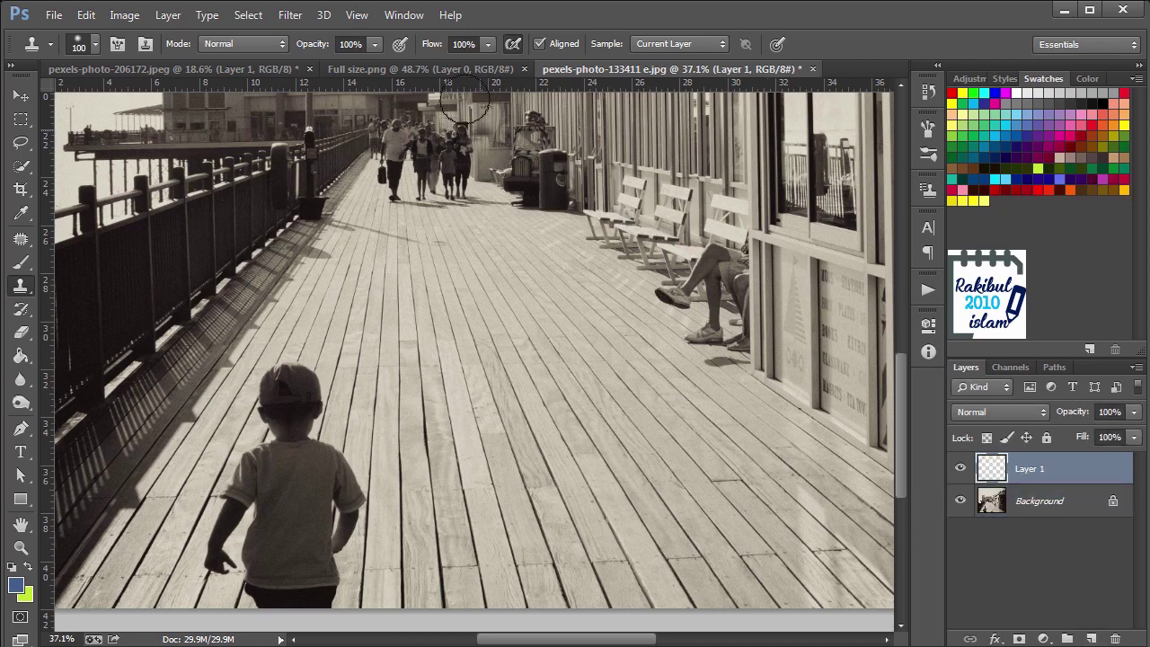
left_click(296, 15)
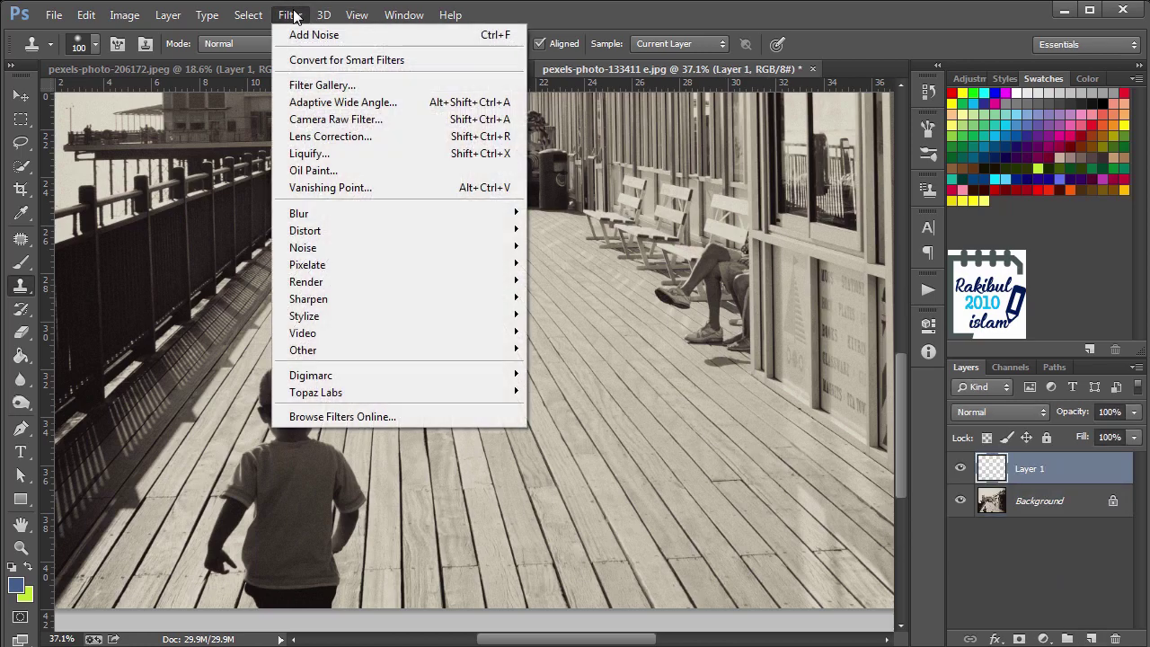
left_click(330, 187)
key("ctrl+plus")
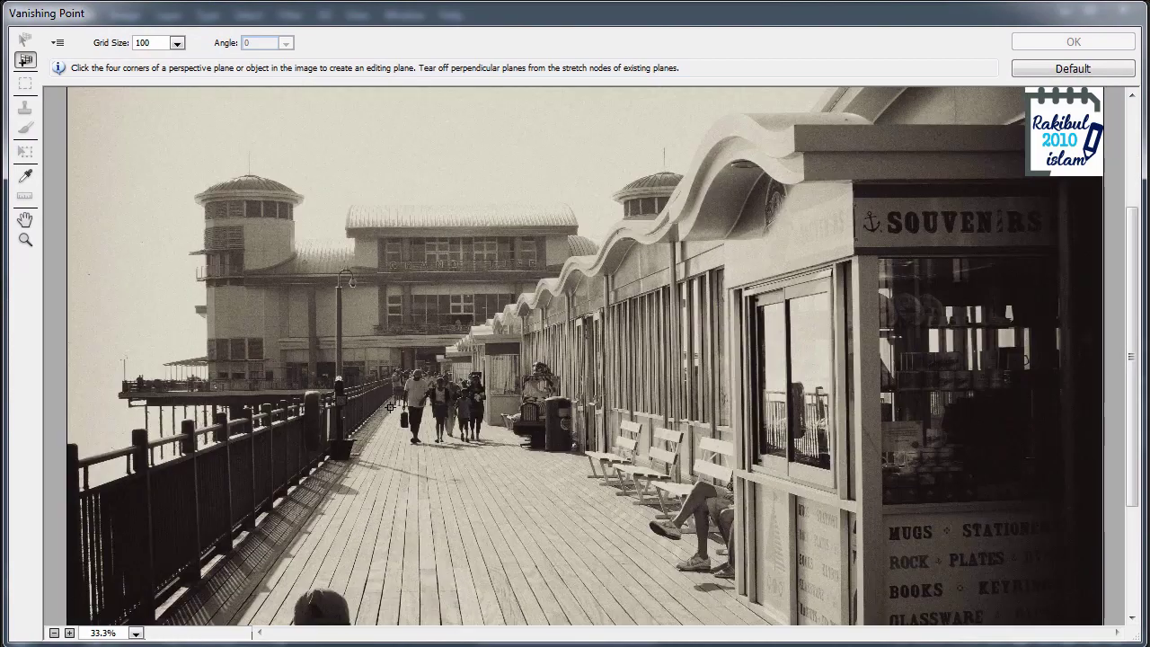
key("ctrl+plus")
key("h")
left_click_drag(443, 547, 526, 321)
Draw a perspective plane over the boardwalk planks around the boy
key("c")
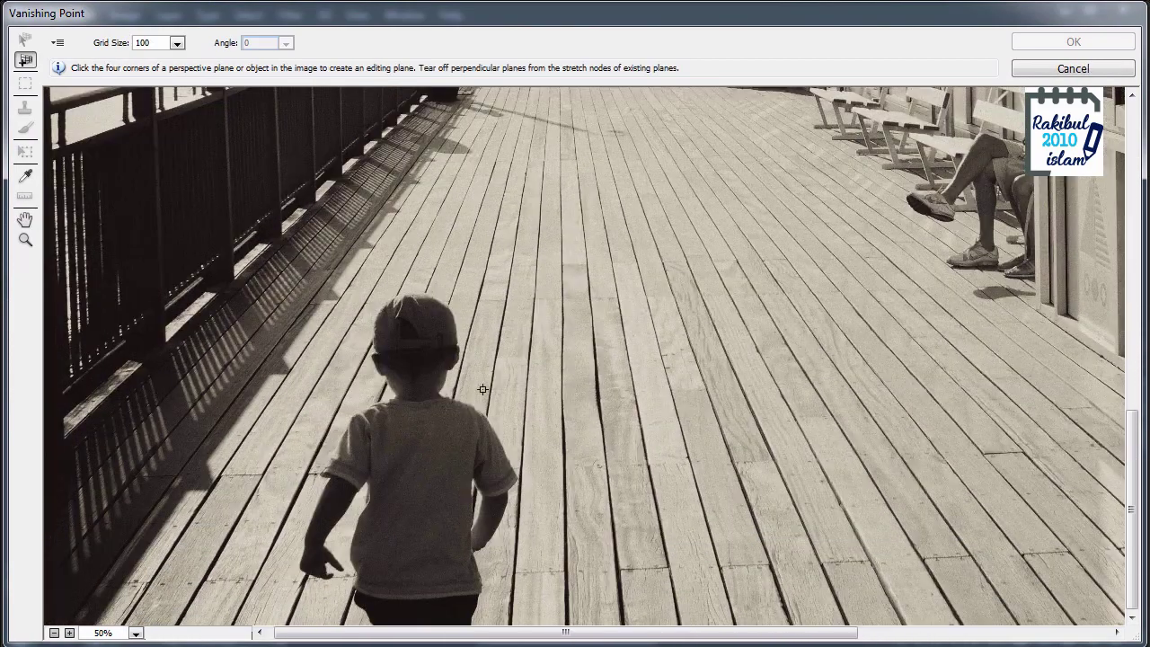
left_click(221, 547)
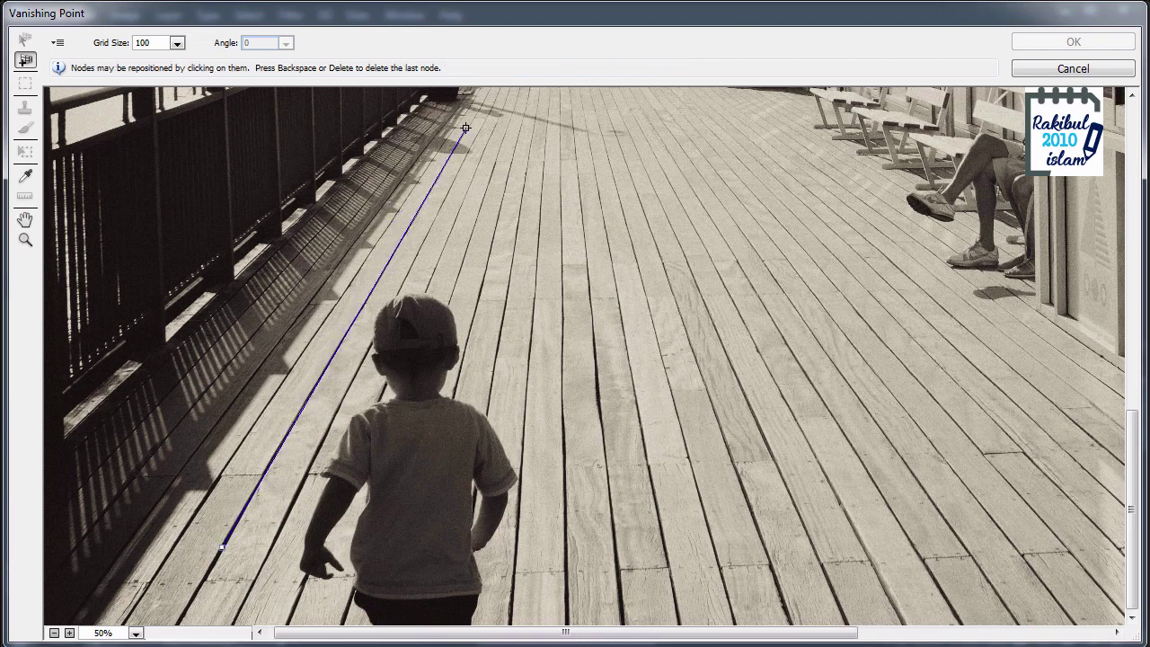
left_click(629, 129)
left_click(812, 549)
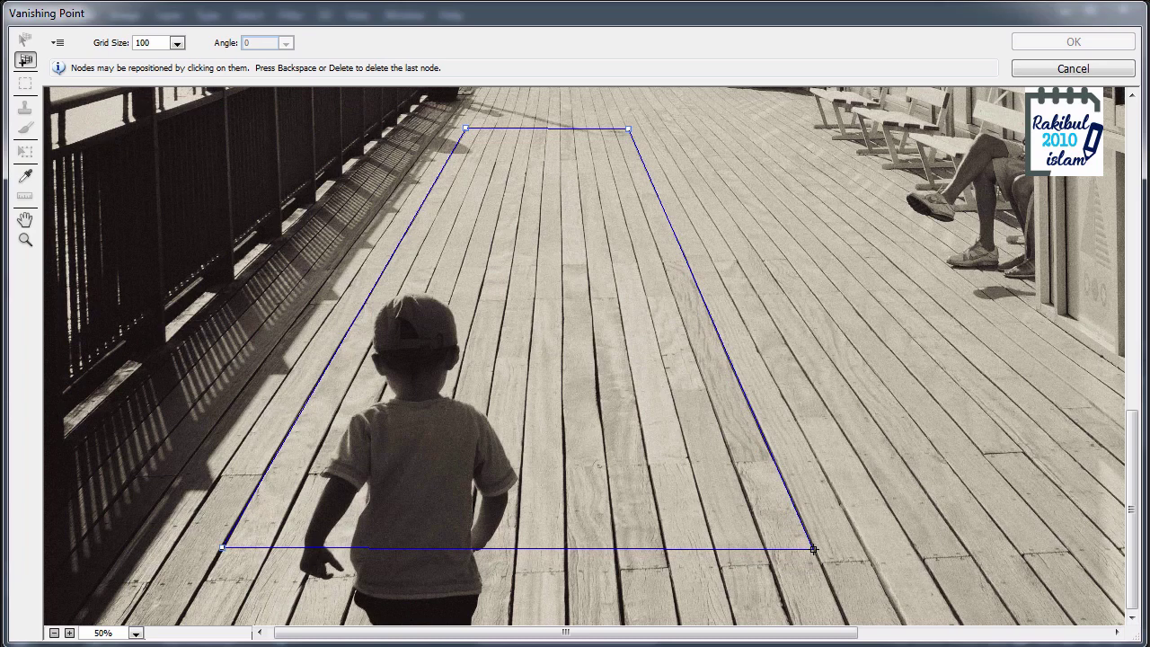
left_click_drag(813, 549, 814, 548)
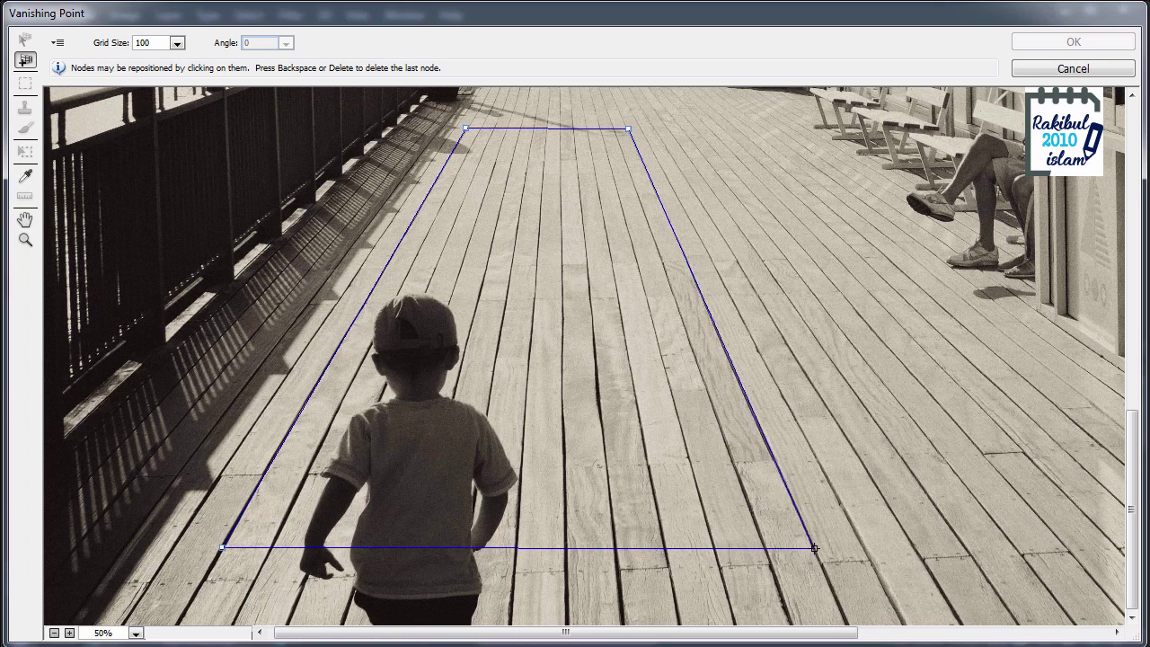
left_click_drag(813, 546, 814, 548)
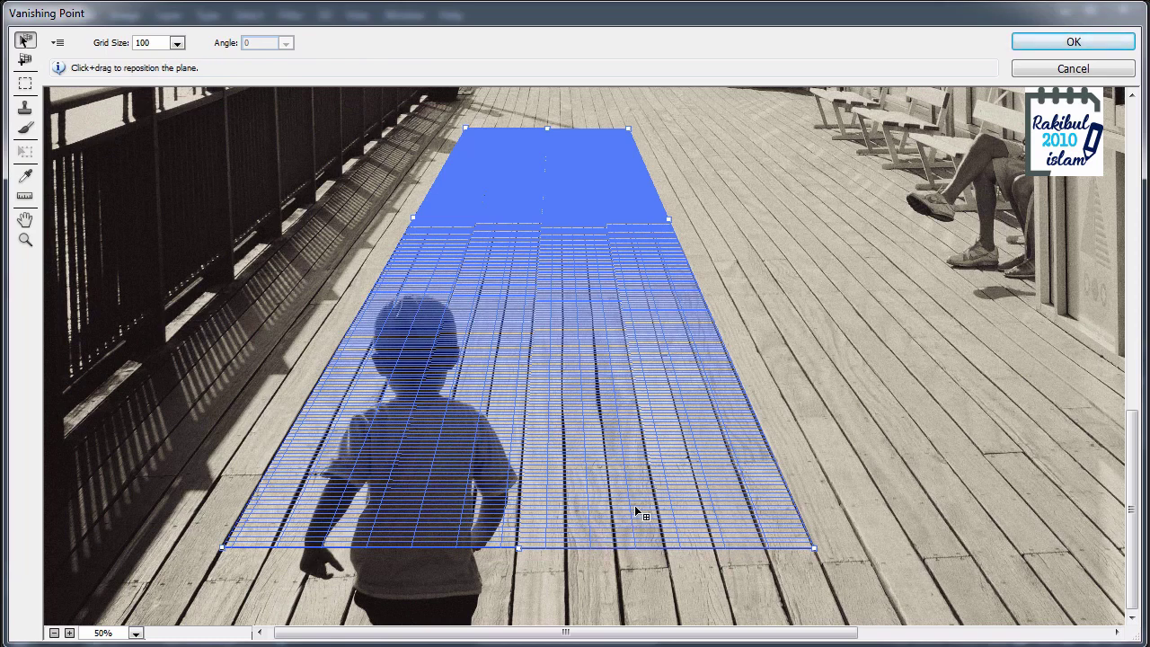
Extend the plane down to the photo's bottom edge and inspect it at 100% zoom
scroll(634, 510, "down", 1)
scroll(459, 597, "down", 1)
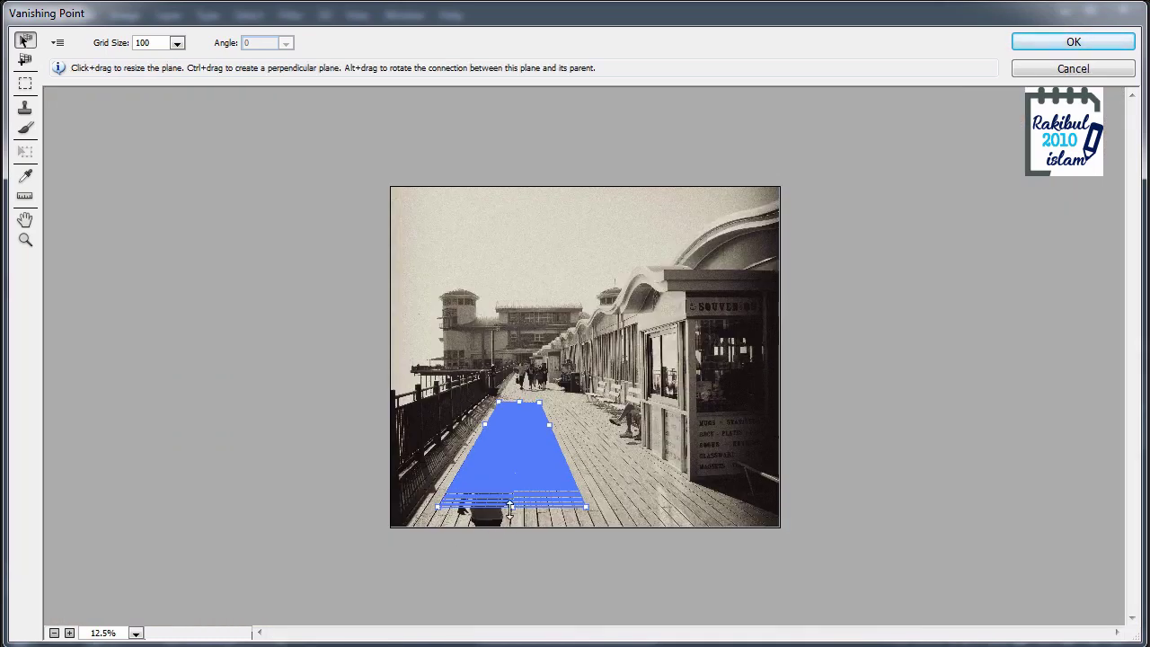
left_click_drag(510, 507, 510, 535)
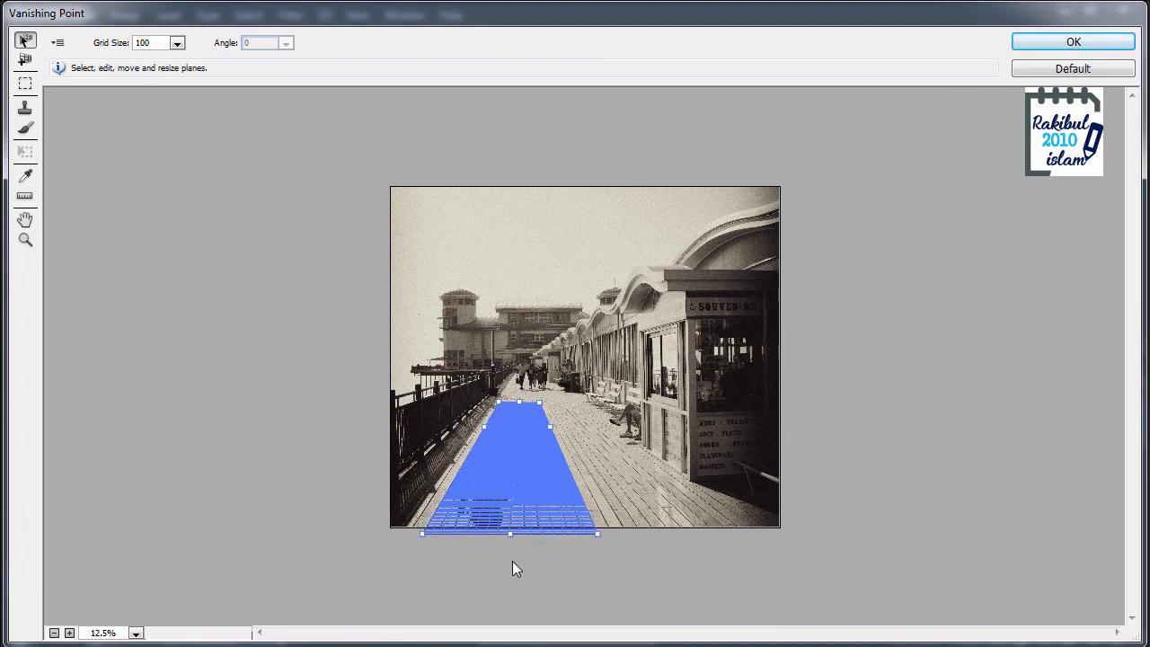
key("ctrl+plus")
key("ctrl+plus")
key("ctrl+plus")
key("h")
left_click_drag(434, 407, 434, 340)
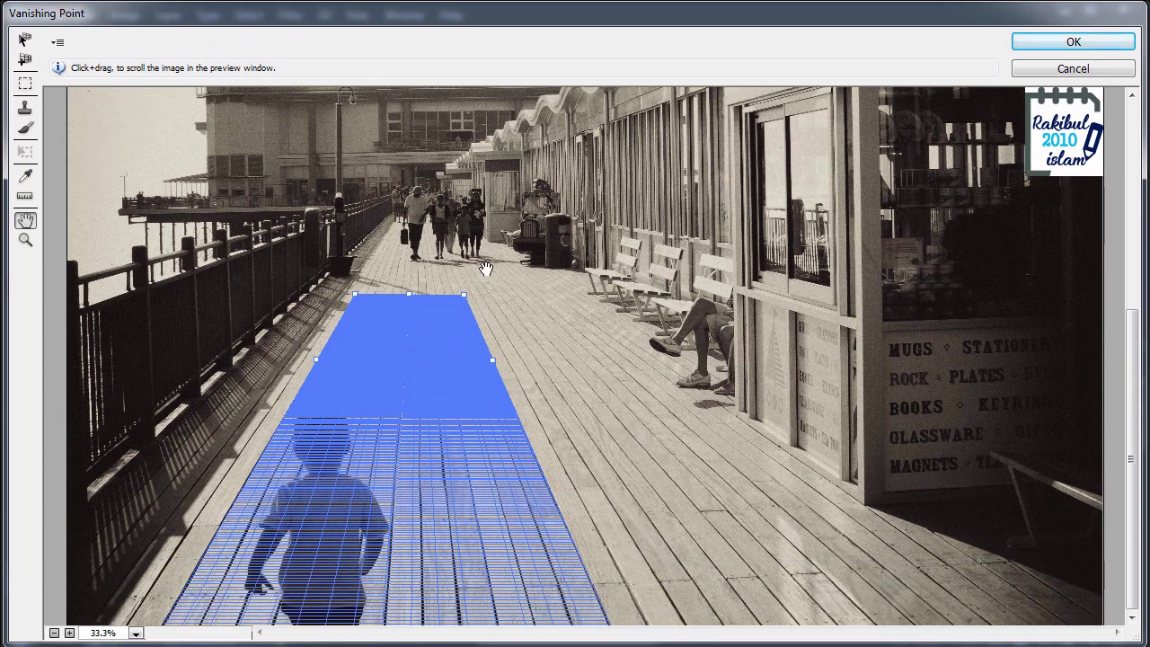
key("v")
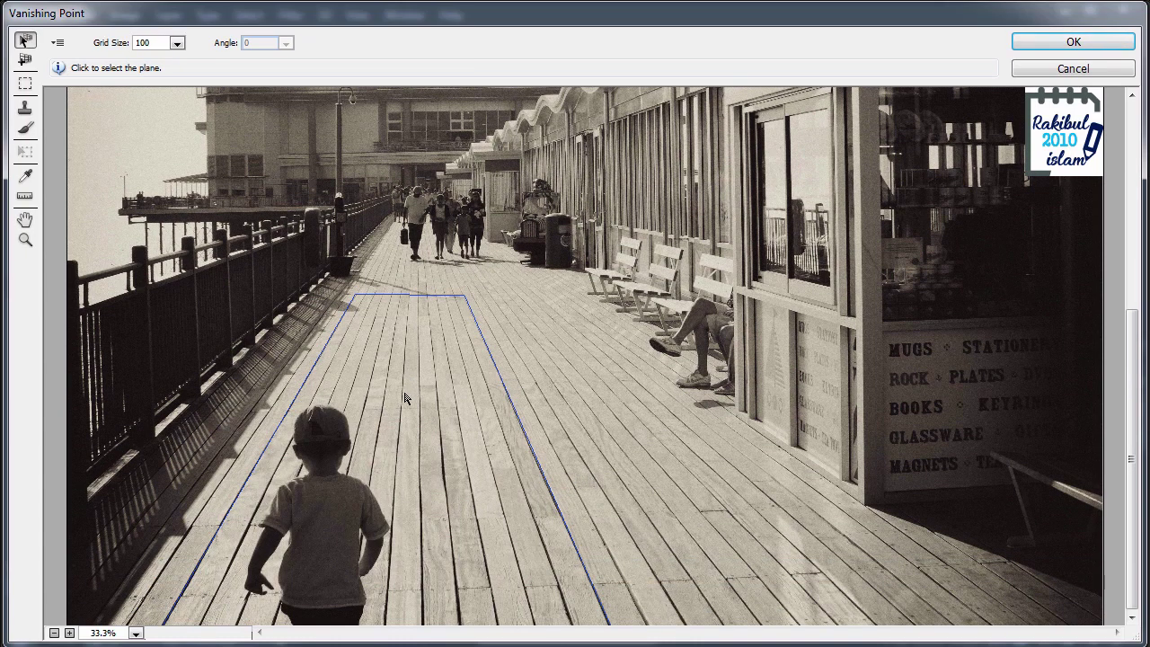
key("ctrl+plus")
key("h")
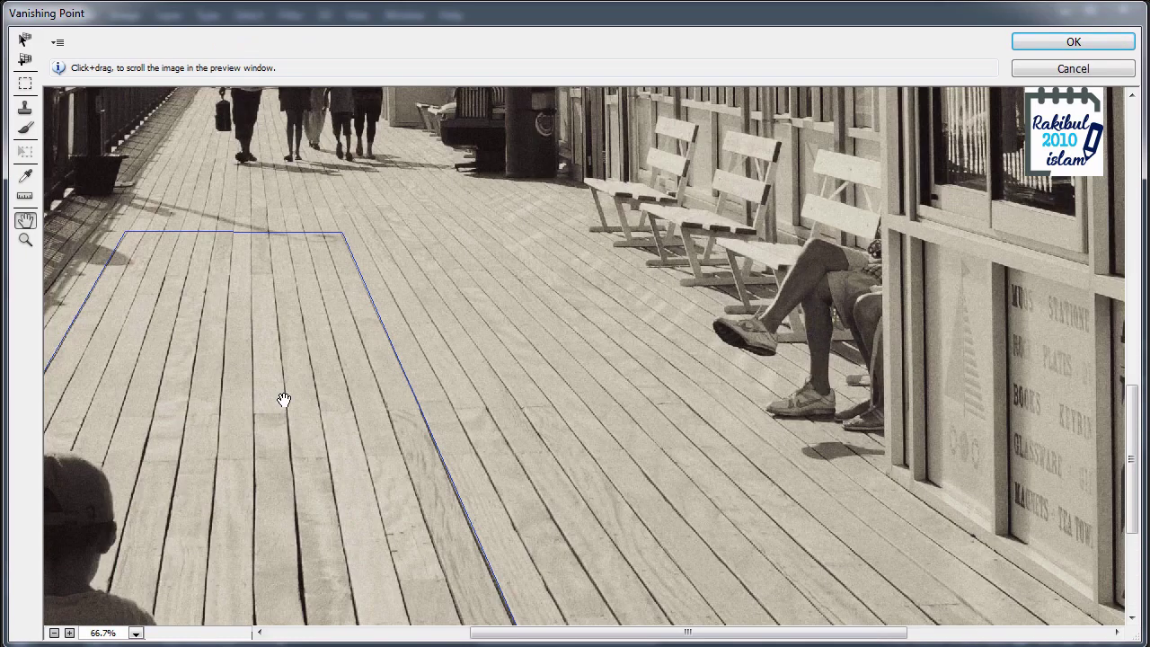
left_click_drag(282, 404, 606, 387)
key("v")
key("ctrl+plus")
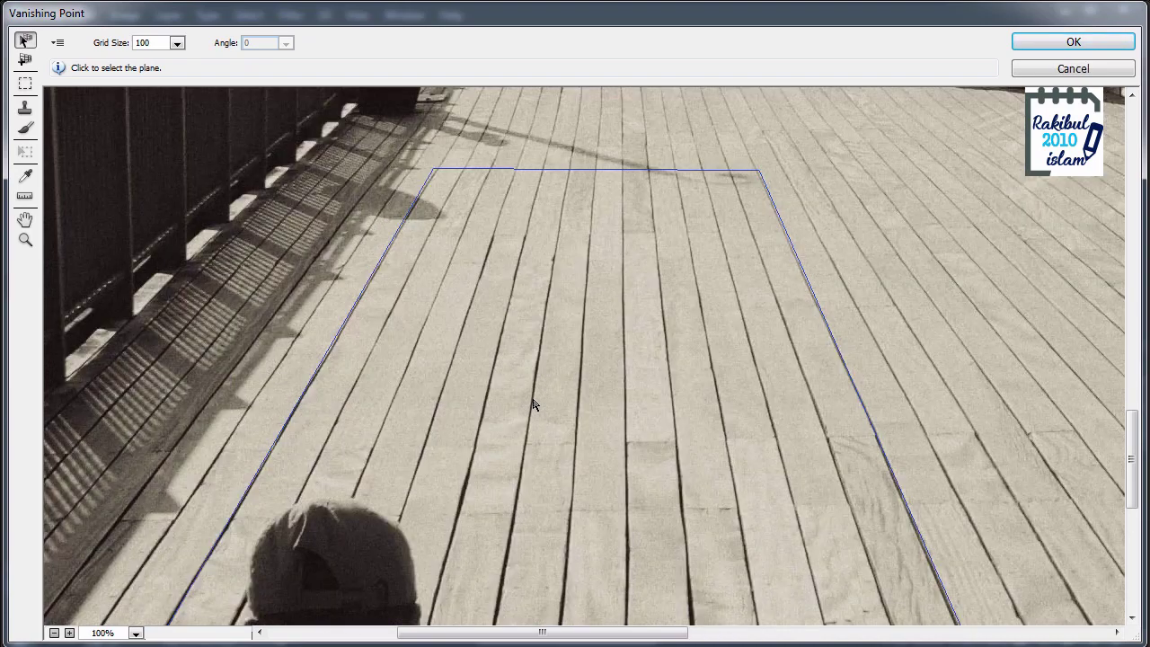
Pick the Vanishing Point Stamp tool, leaving the Heal mode set to Off
left_click(26, 110)
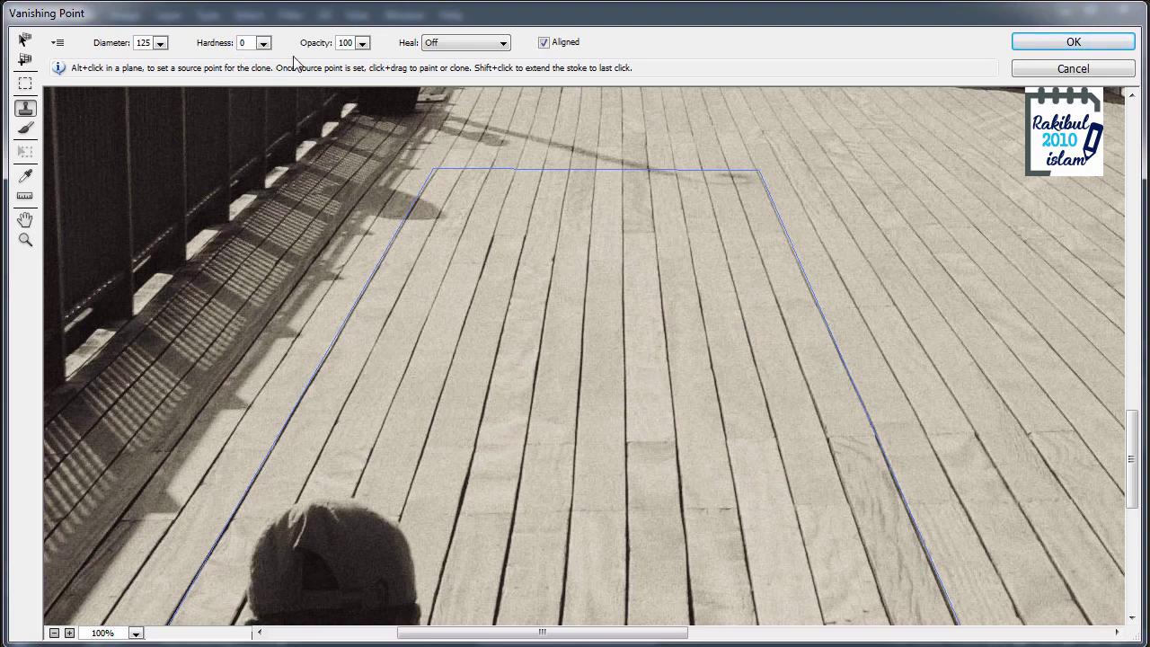
left_click(439, 45)
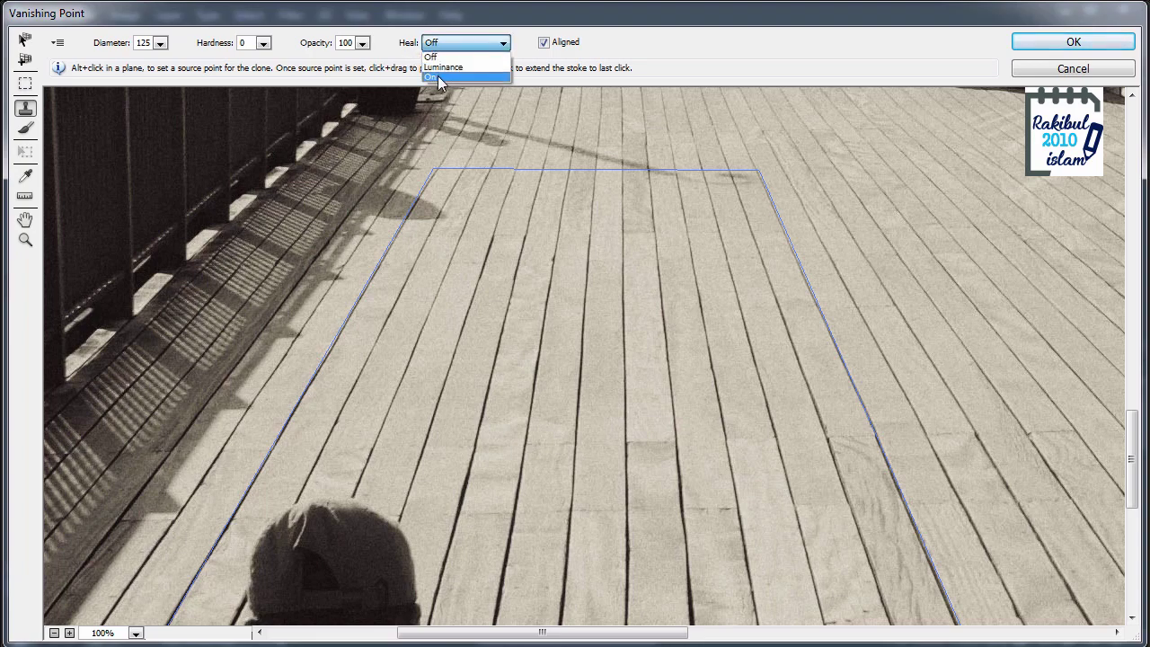
left_click(394, 50)
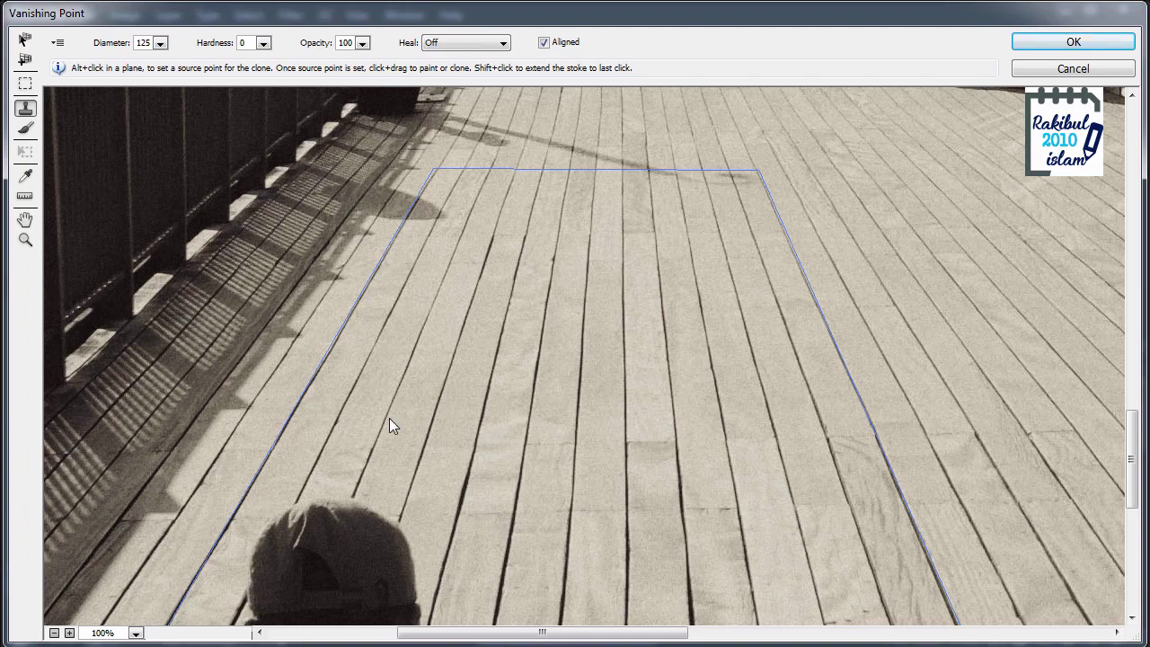
Zoom to 200% on the boy's cap, sample planks above it and set the stamp to 250
key("ctrl+plus")
left_click_drag(707, 275, 534, 246)
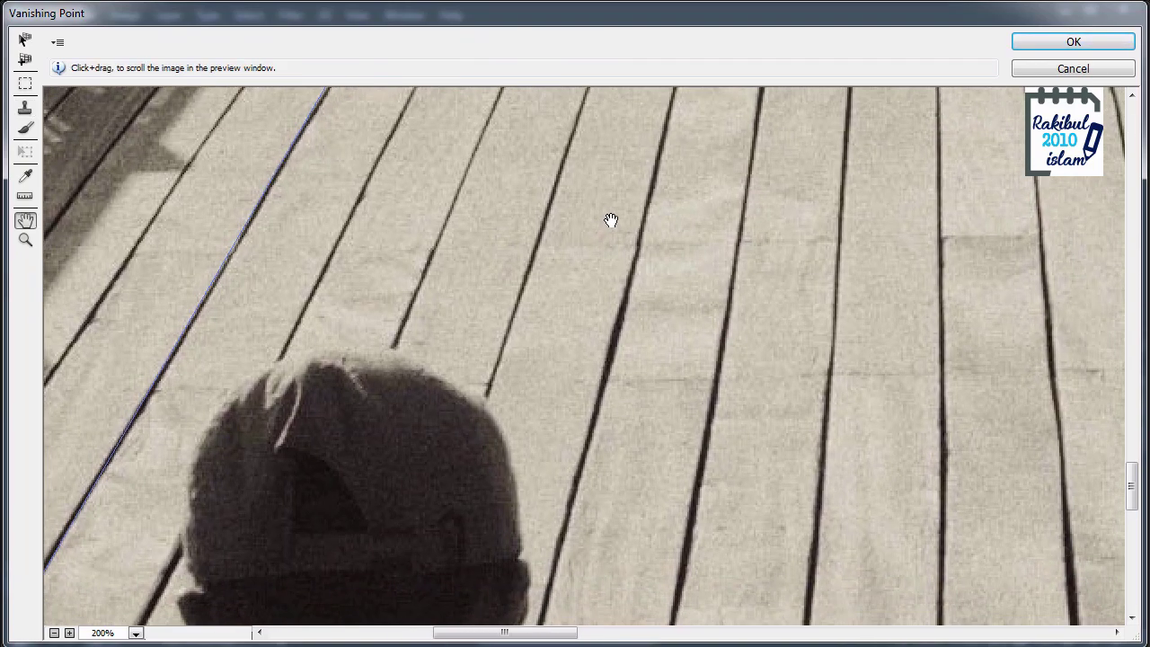
key("alt")
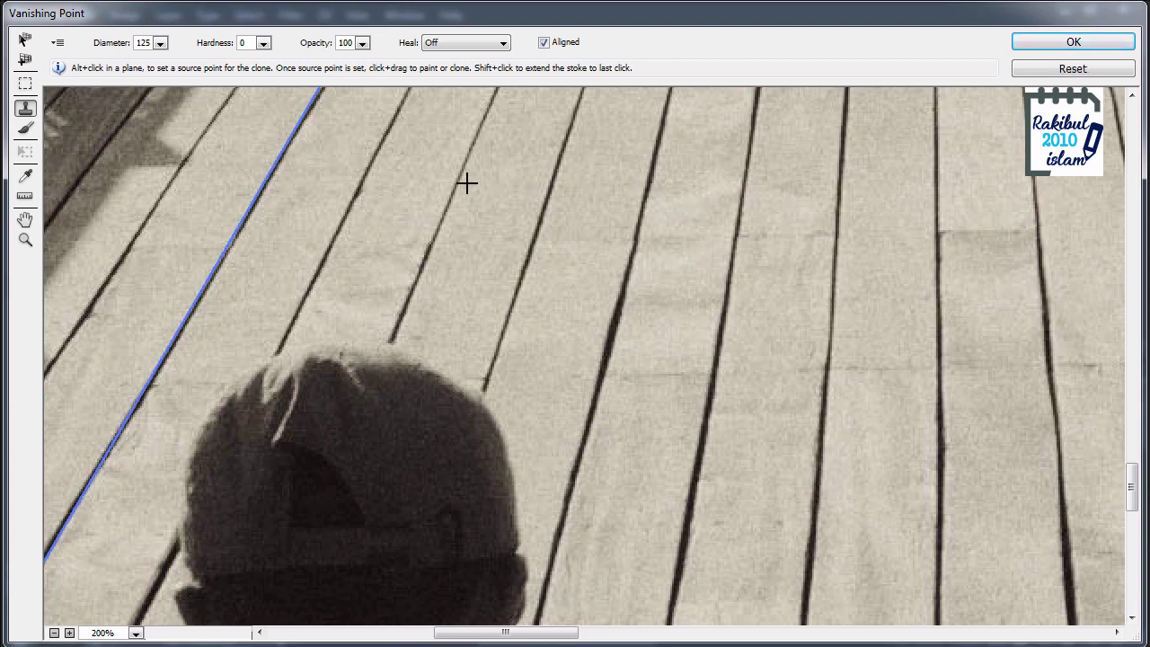
left_click(462, 167, "alt")
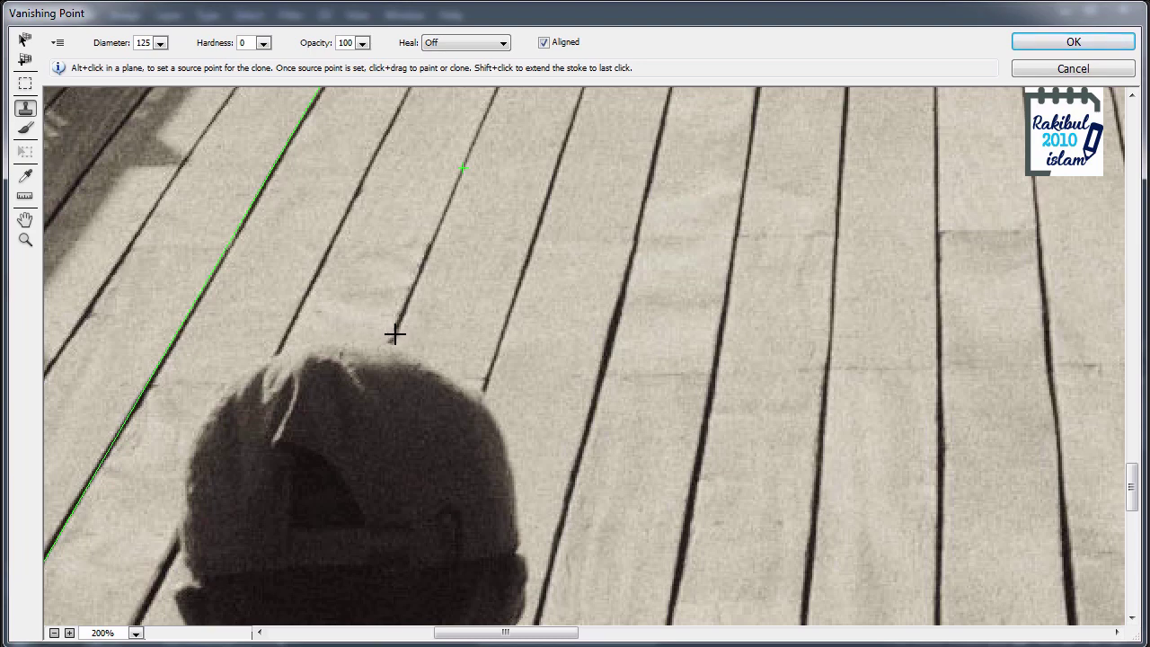
key("bracketright")
key("bracketright")
key("bracketright")
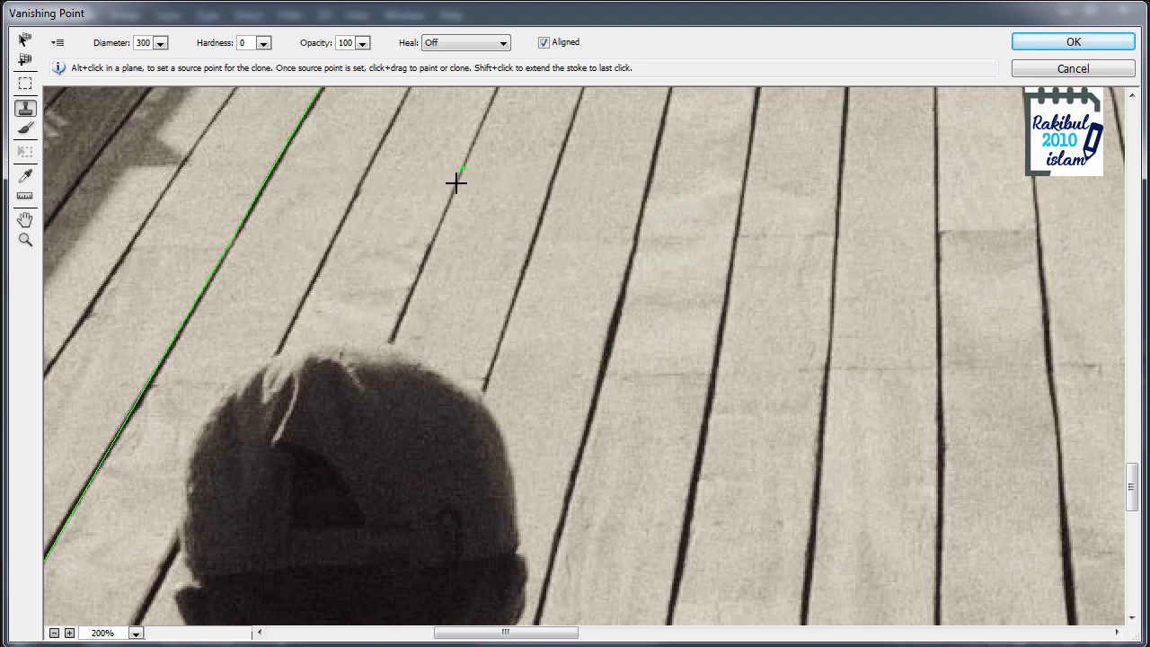
key("alt")
left_click(454, 196, "alt")
key("bracketleft")
key("bracketleft")
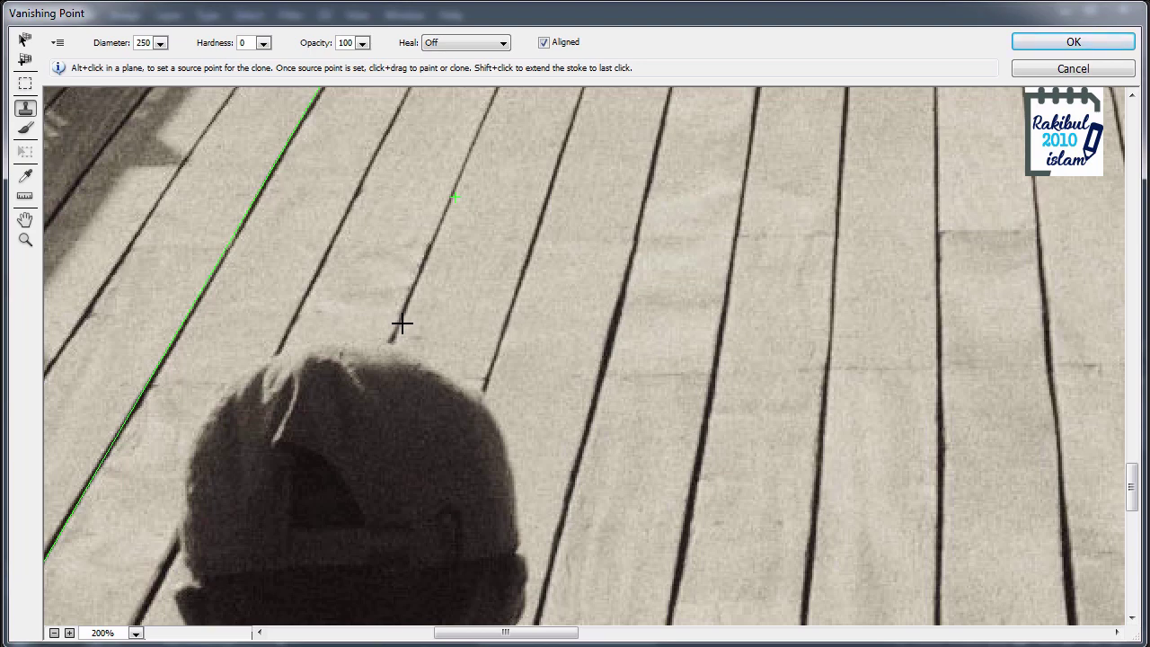
Clone planks over the boy's cap and head, then zoom back to 100%
left_click_drag(404, 303, 477, 504)
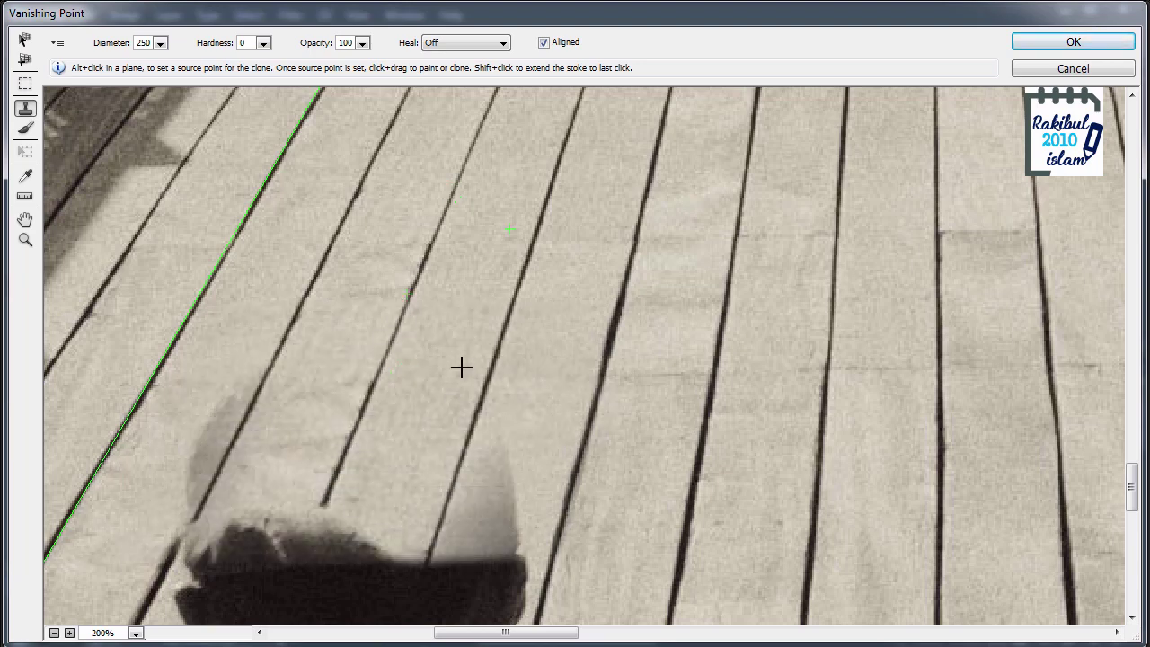
scroll(477, 504, "up", 3)
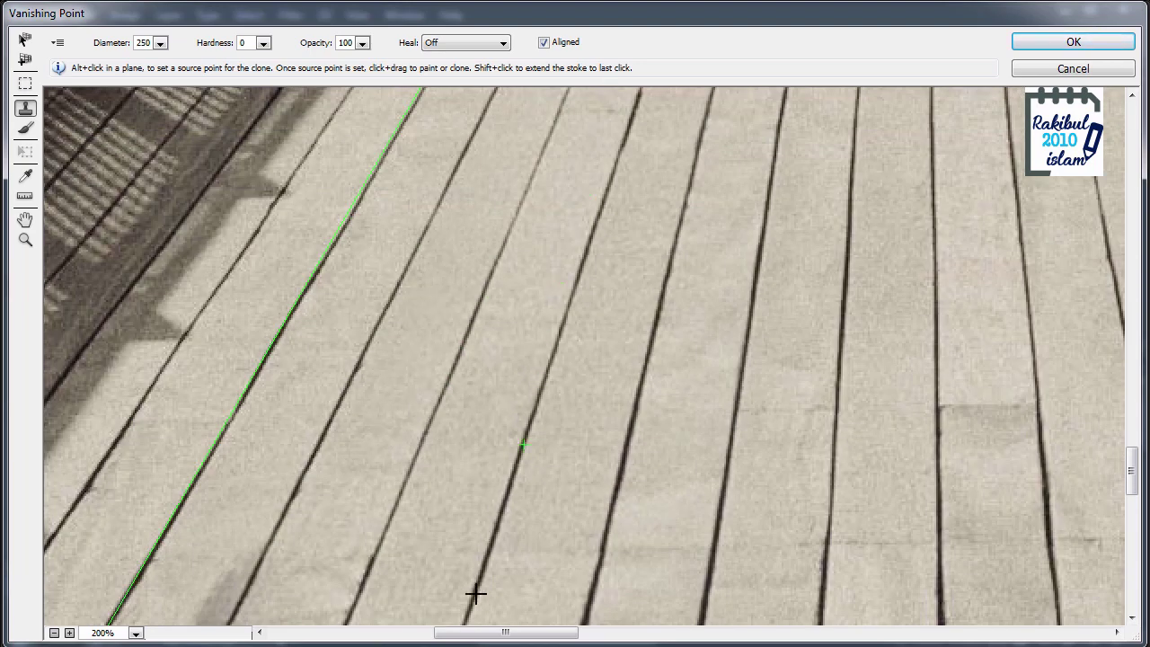
scroll(476, 594, "down", 2)
key("h")
left_click_drag(489, 546, 589, 321)
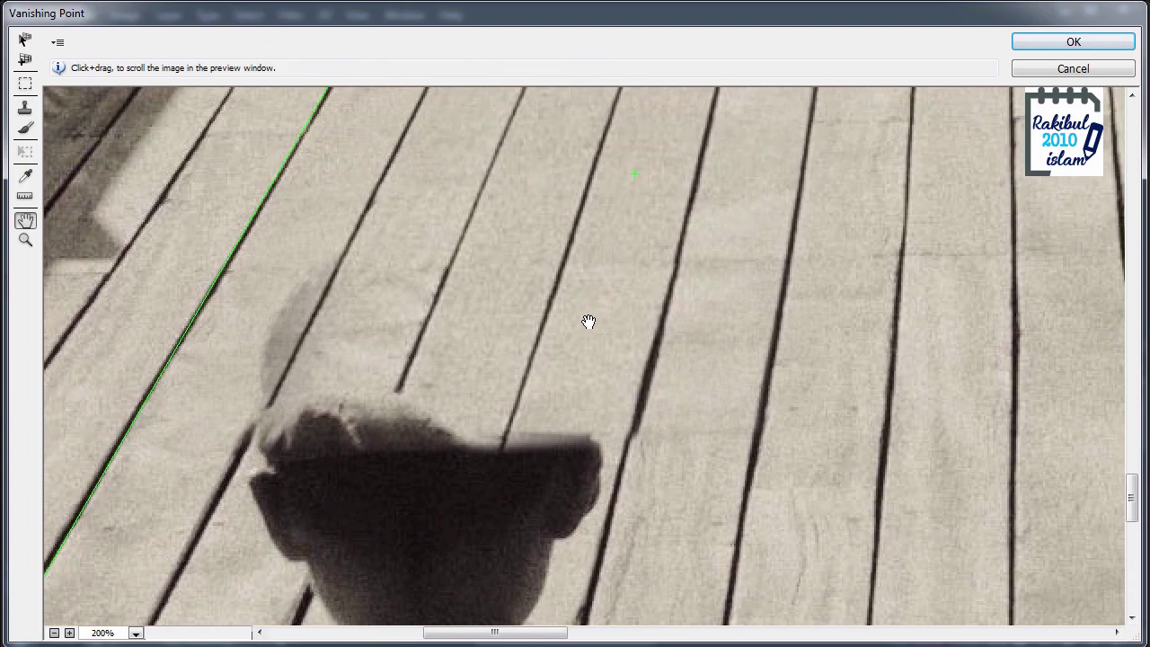
key("s")
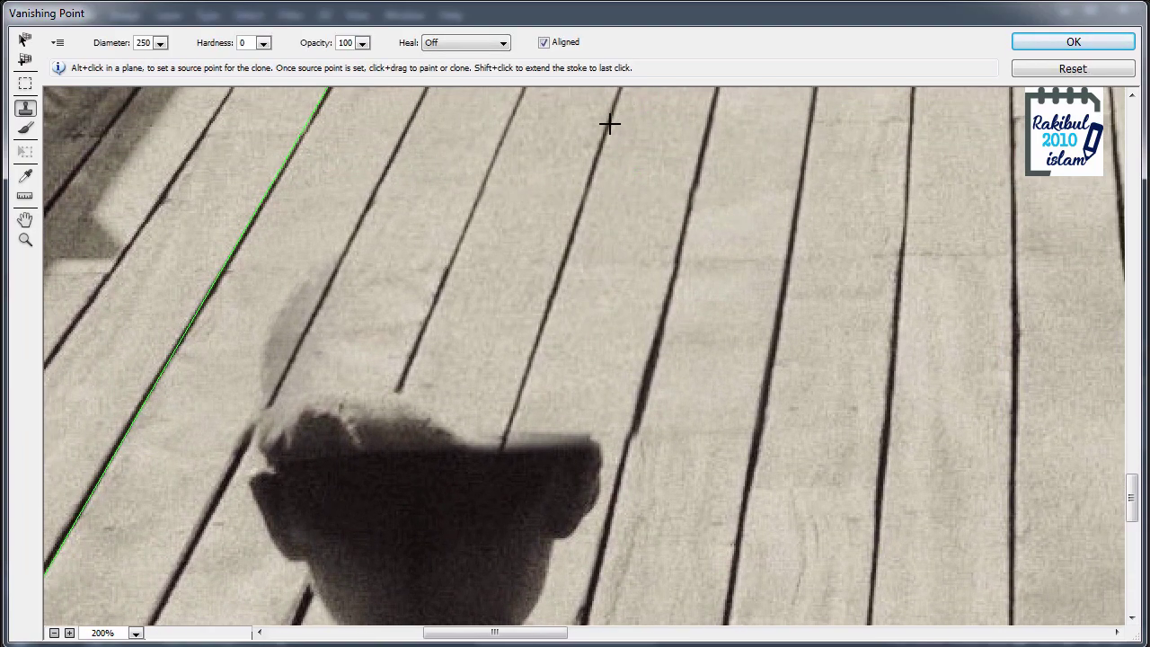
left_click(609, 124, "alt")
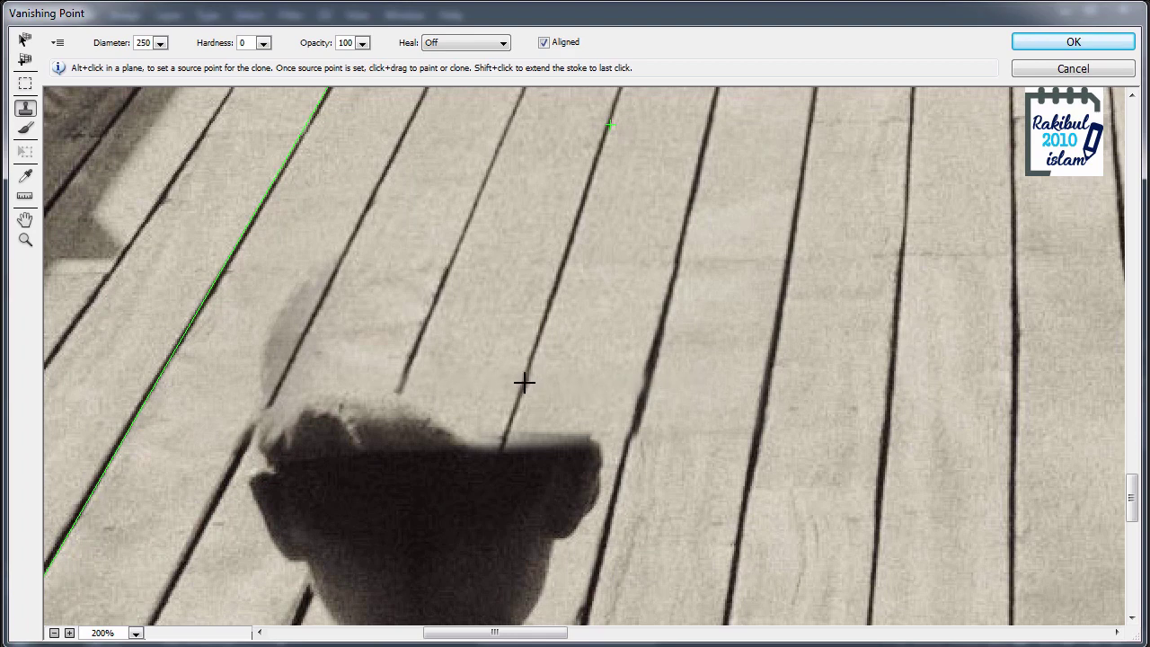
left_click_drag(524, 383, 327, 559)
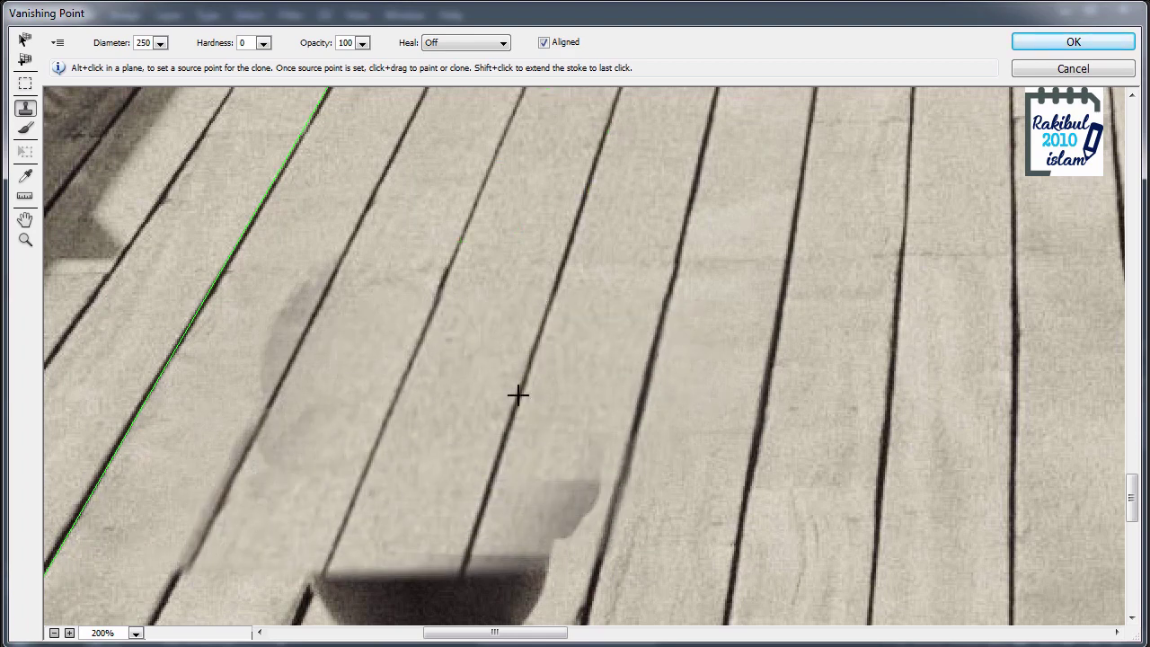
left_click_drag(519, 392, 503, 484)
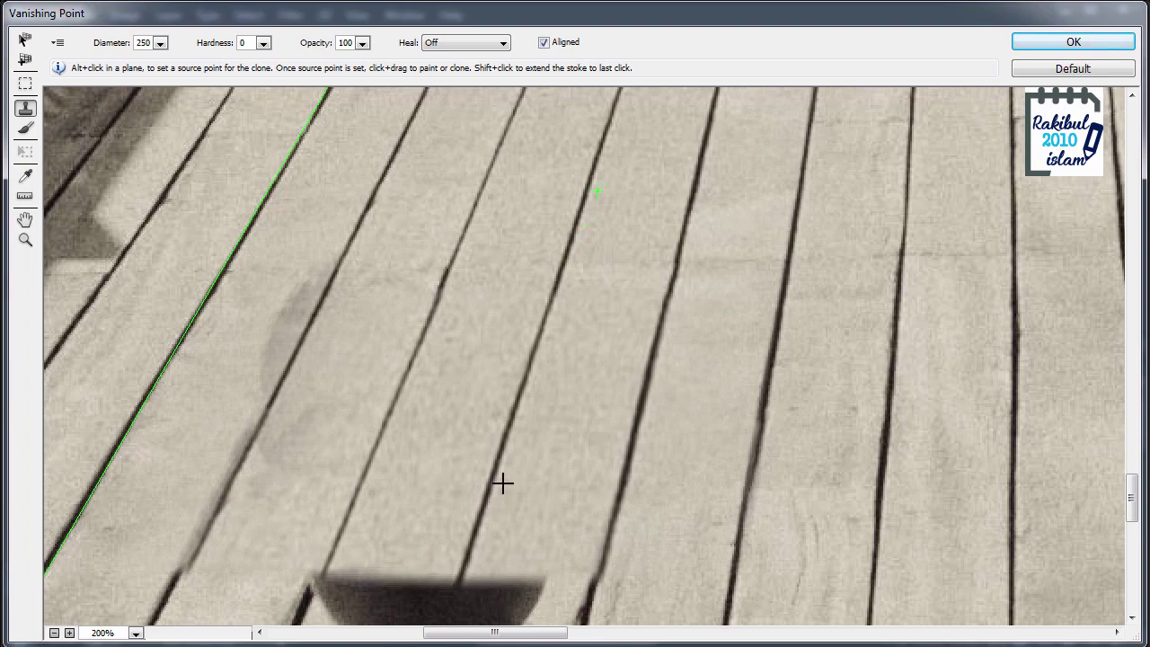
key("ctrl+minus")
Undo a stray streak and clone planks over the boy's shoulders and shirt
key("ctrl+z")
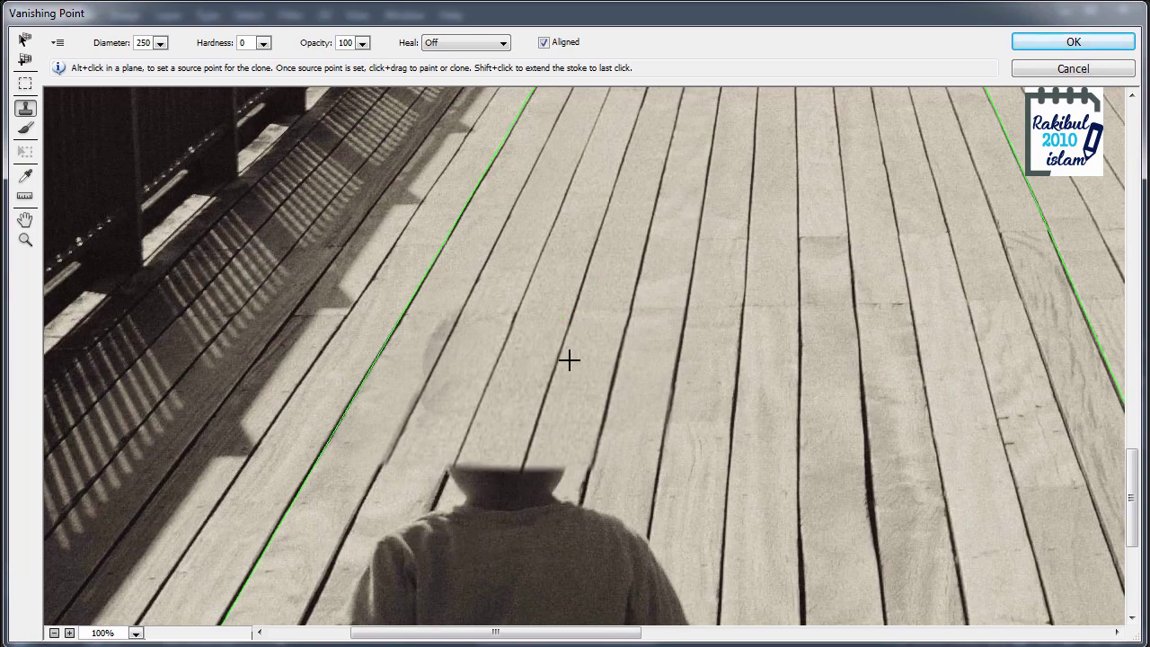
left_click(576, 310, "alt")
mouse_move(530, 452)
left_mouse_down()
mouse_move(501, 545)
mouse_move(632, 257)
mouse_move(516, 542)
mouse_move(426, 517)
mouse_move(599, 239)
mouse_move(545, 423)
mouse_move(584, 539)
mouse_move(626, 547)
mouse_move(660, 418)
left_mouse_up()
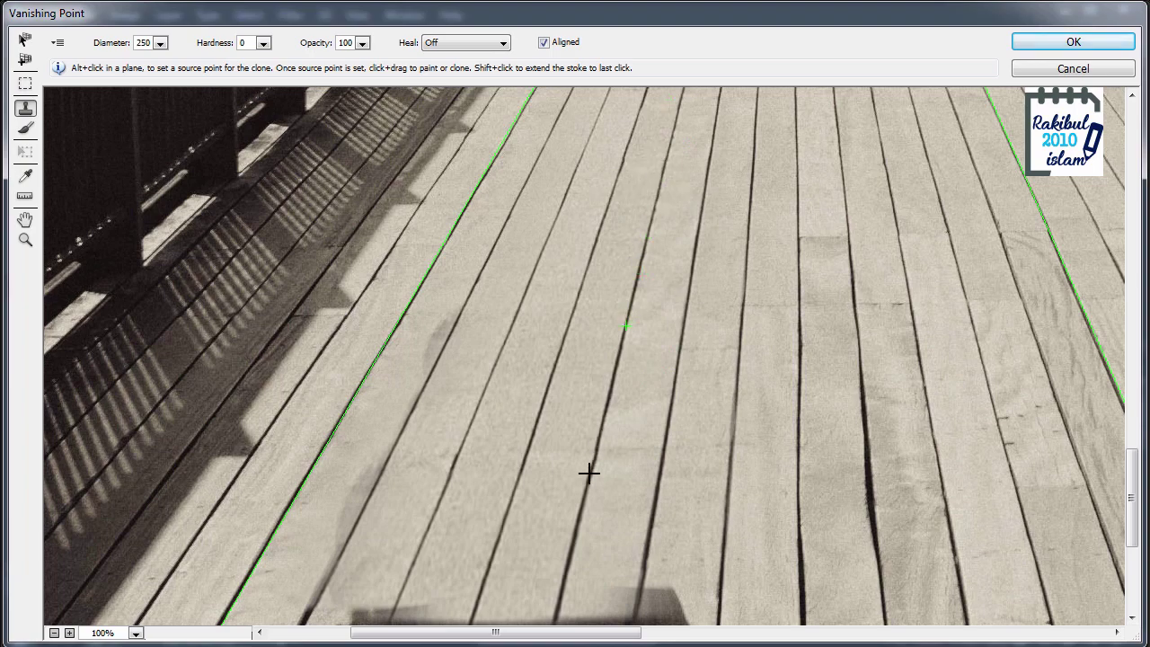
key("space")
left_click_drag(621, 200, 526, 556)
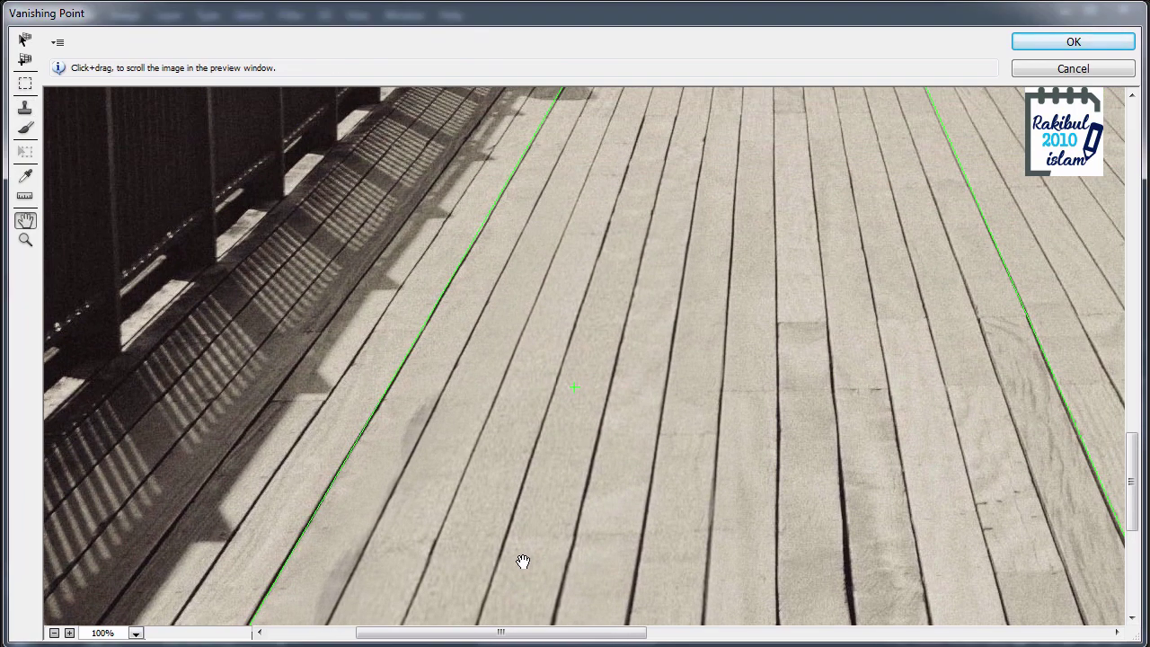
key("space")
mouse_move(540, 542)
left_mouse_down()
mouse_move(585, 205)
mouse_move(552, 320)
left_mouse_up()
left_click(542, 251, "alt")
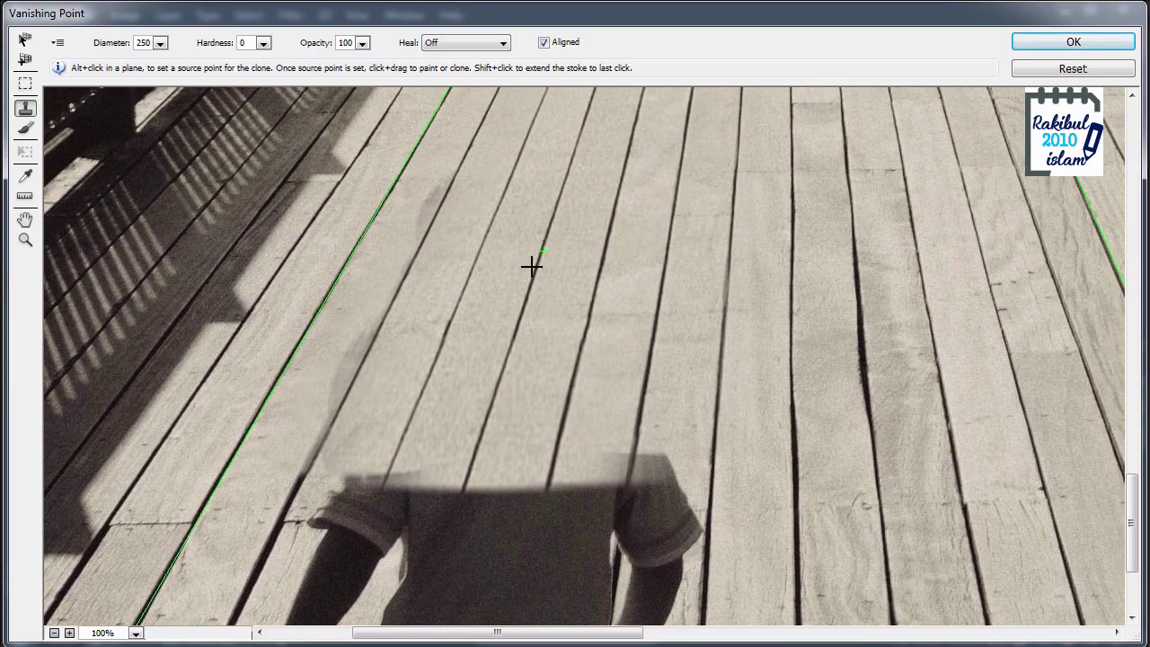
mouse_move(478, 452)
left_mouse_down()
mouse_move(323, 551)
mouse_move(416, 411)
left_mouse_up()
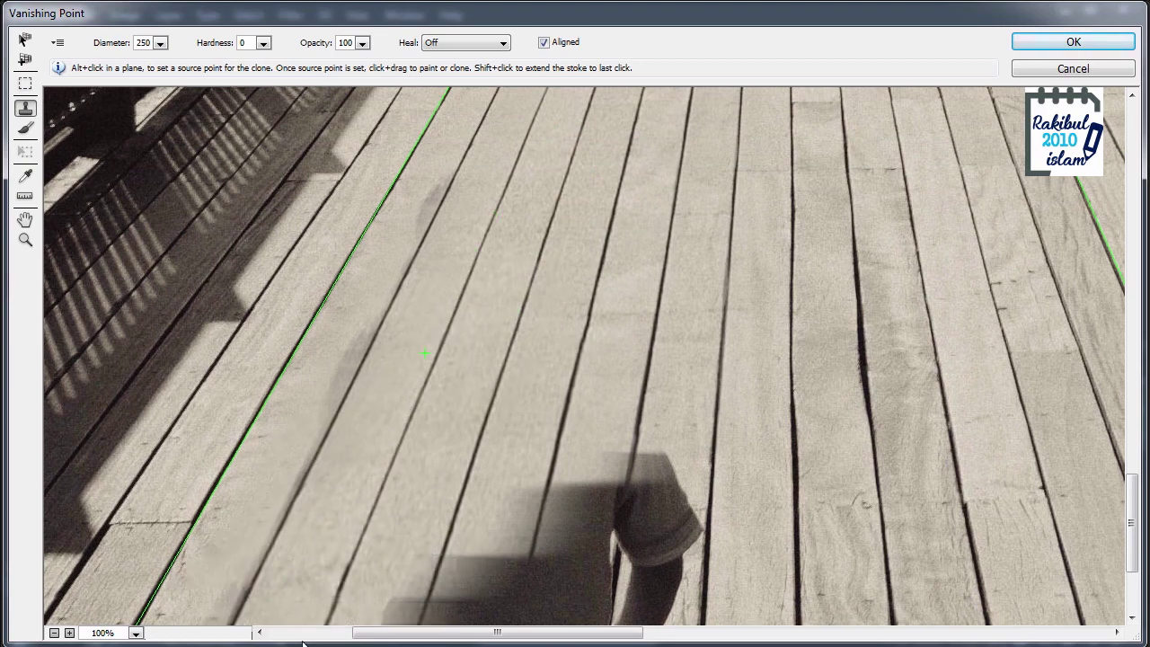
mouse_move(390, 511)
left_mouse_down()
mouse_move(572, 387)
mouse_move(578, 567)
mouse_move(577, 308)
mouse_move(560, 386)
left_mouse_up()
Clone boards over the remaining shadow and blemishes, then zoom out to 66.7%
key("h")
key("s")
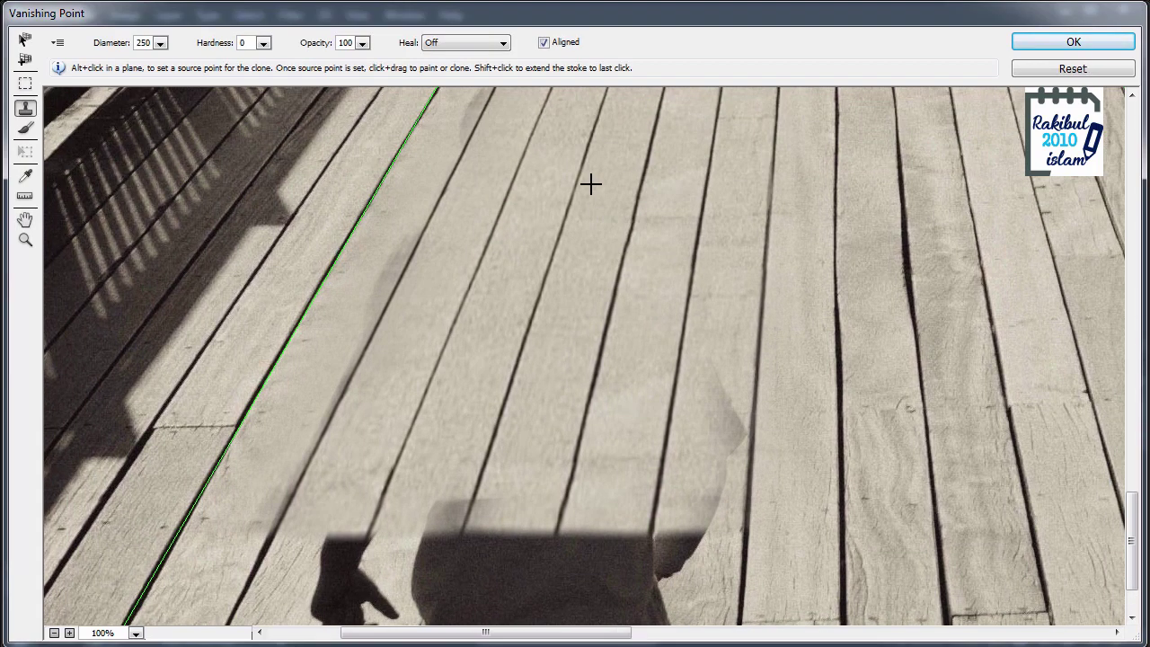
left_click(590, 185, "alt")
left_click_drag(504, 435, 509, 441)
mouse_move(511, 440)
left_mouse_down()
mouse_move(565, 393)
mouse_move(416, 537)
mouse_move(585, 392)
mouse_move(631, 563)
mouse_move(615, 438)
left_mouse_up()
key("h")
key("s")
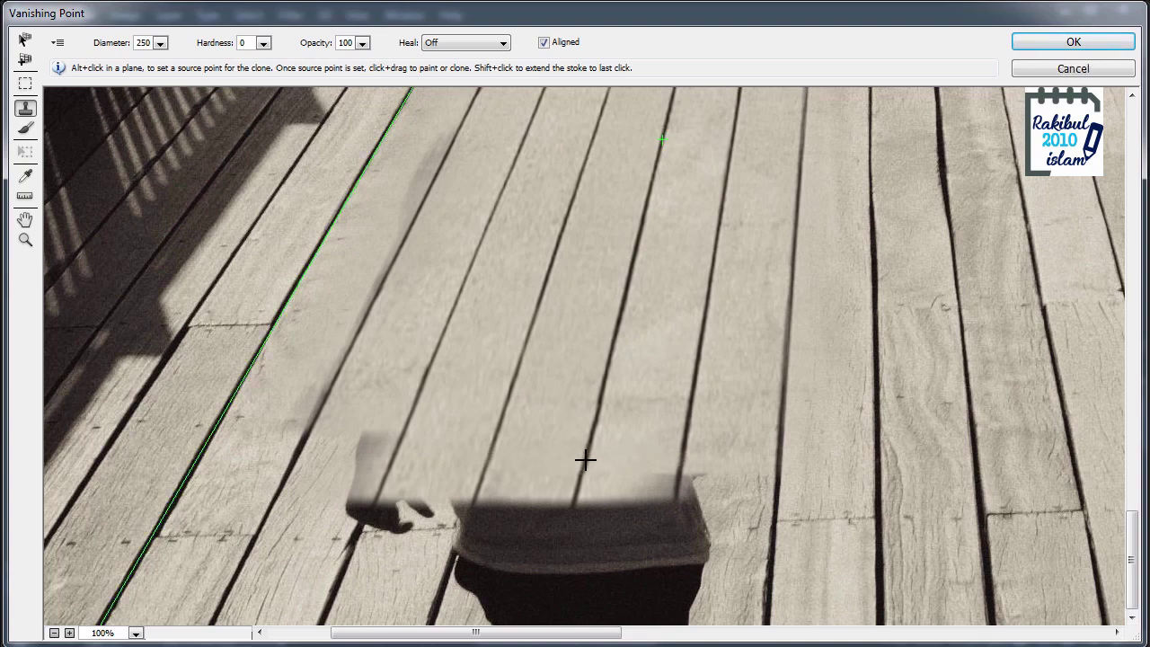
mouse_move(585, 460)
left_mouse_down()
mouse_move(560, 513)
mouse_move(548, 514)
mouse_move(437, 432)
mouse_move(384, 553)
mouse_move(462, 549)
mouse_move(521, 572)
mouse_move(668, 449)
mouse_move(609, 614)
mouse_move(678, 591)
mouse_move(714, 403)
left_mouse_up()
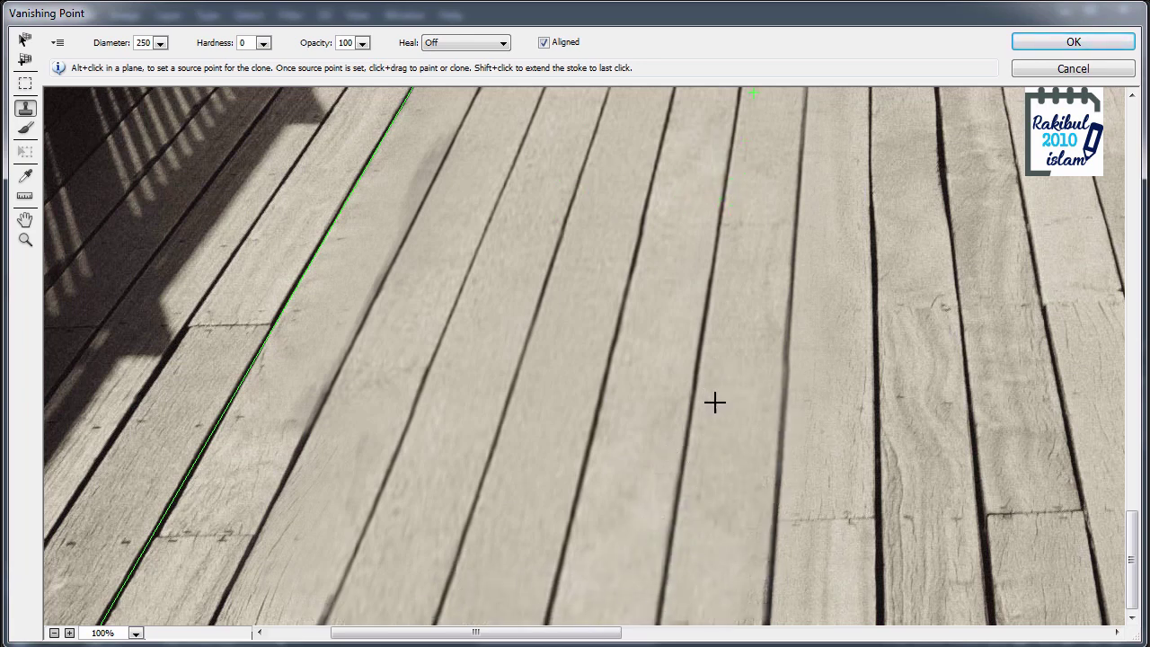
left_click_drag(694, 534, 754, 72)
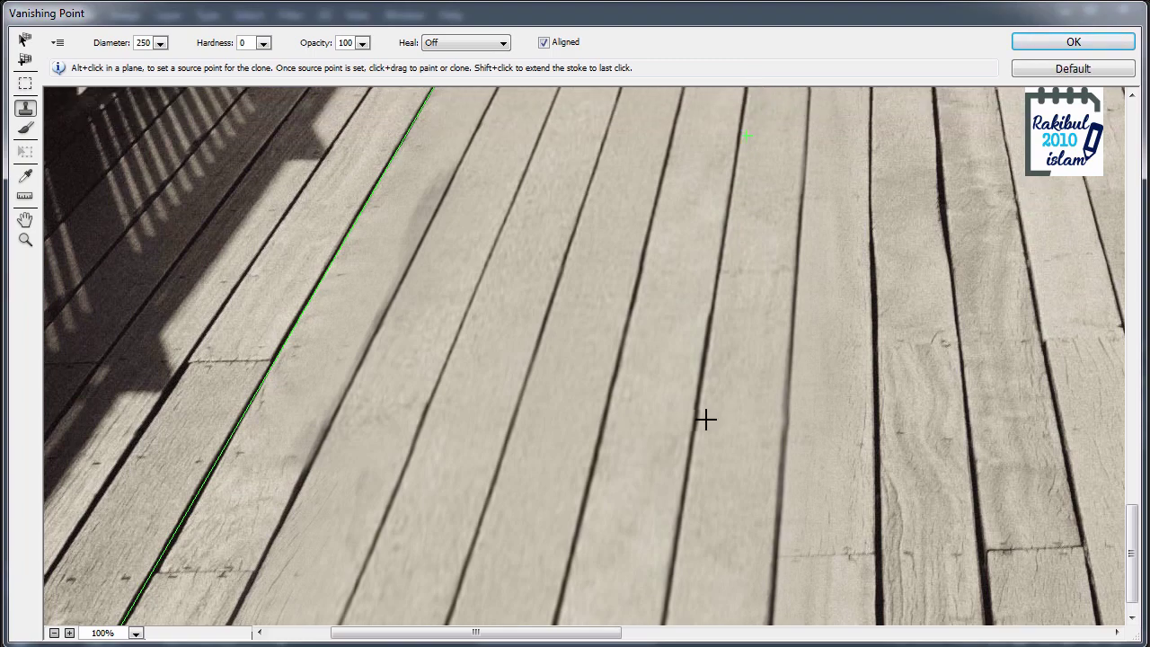
key("ctrl+minus")
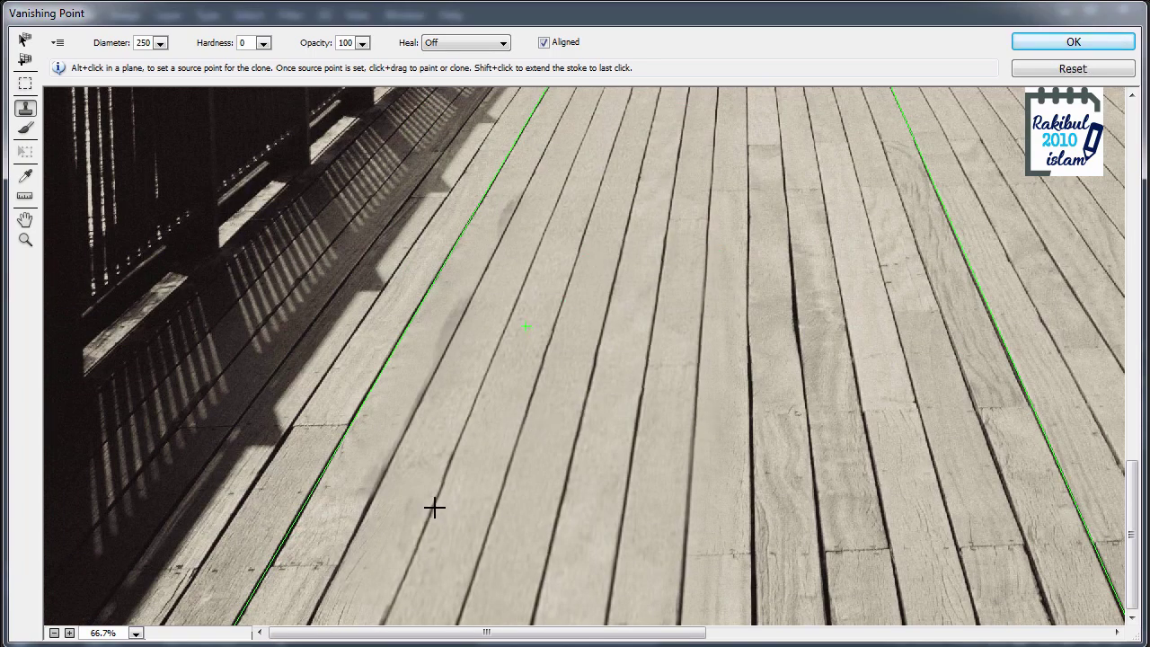
left_click(437, 497, "alt")
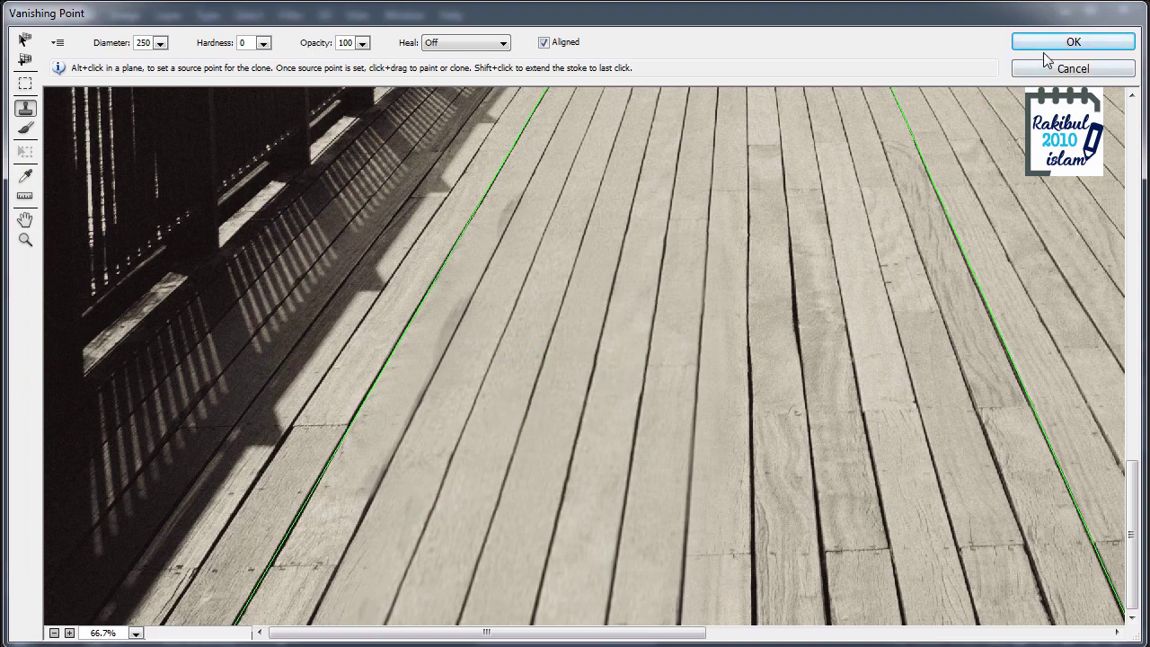
Apply the Vanishing Point cloning to Layer 1 and toggle its visibility to compare before and after
left_click(1074, 41)
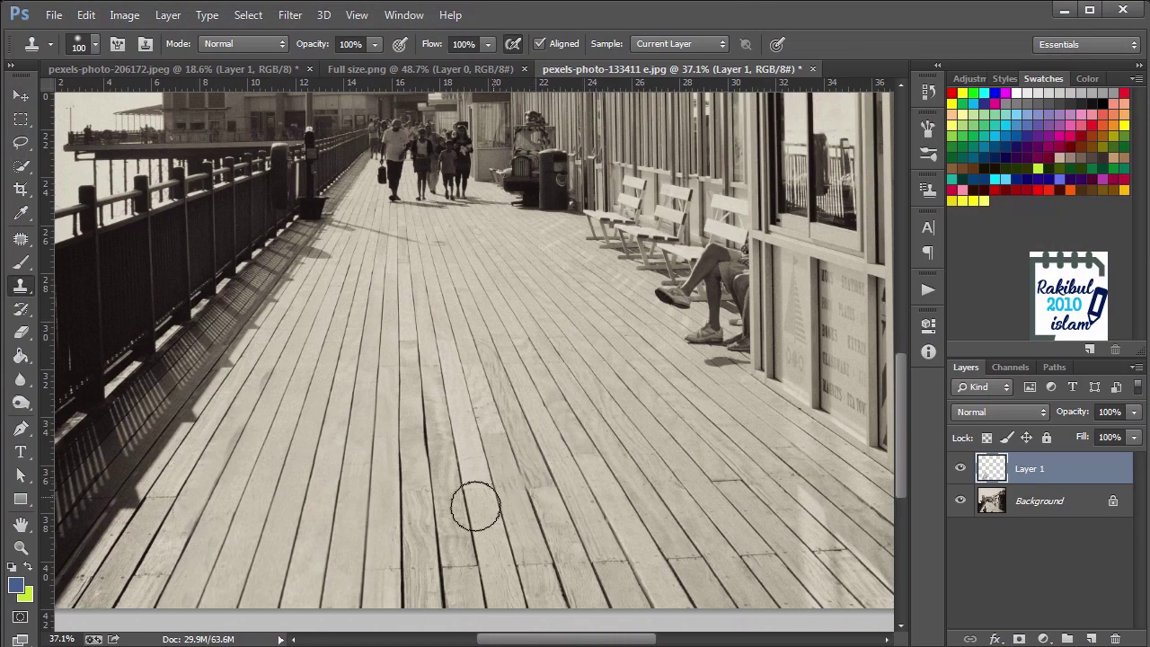
scroll(303, 496, "up", 2)
scroll(304, 496, "down", 1)
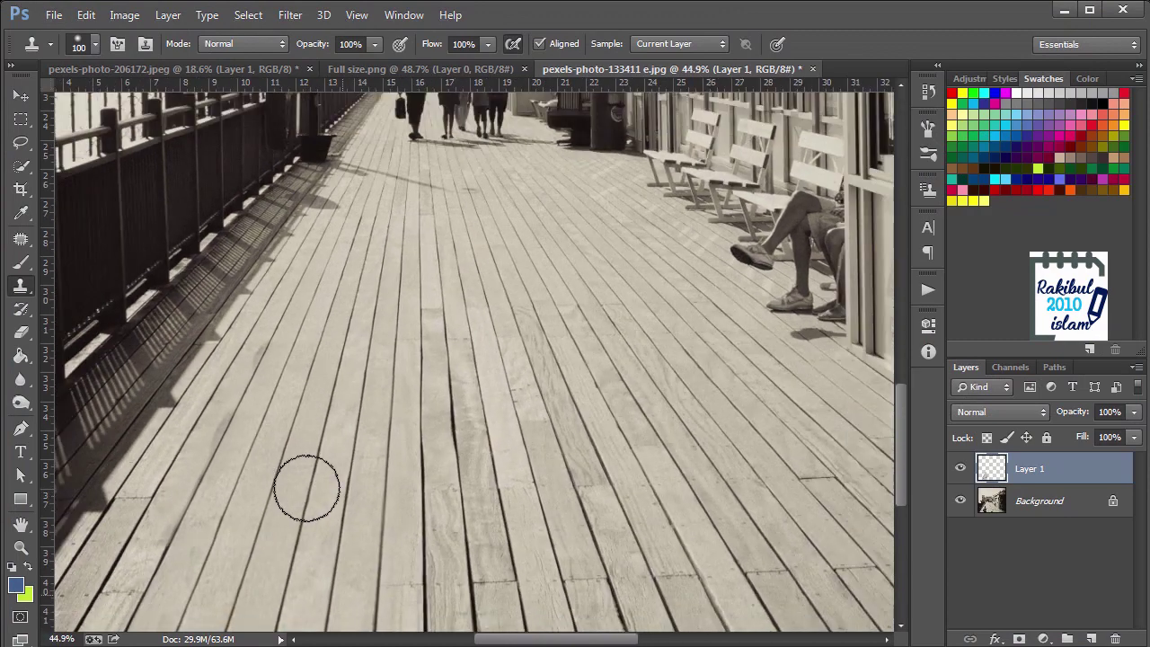
scroll(304, 490, "down", 1)
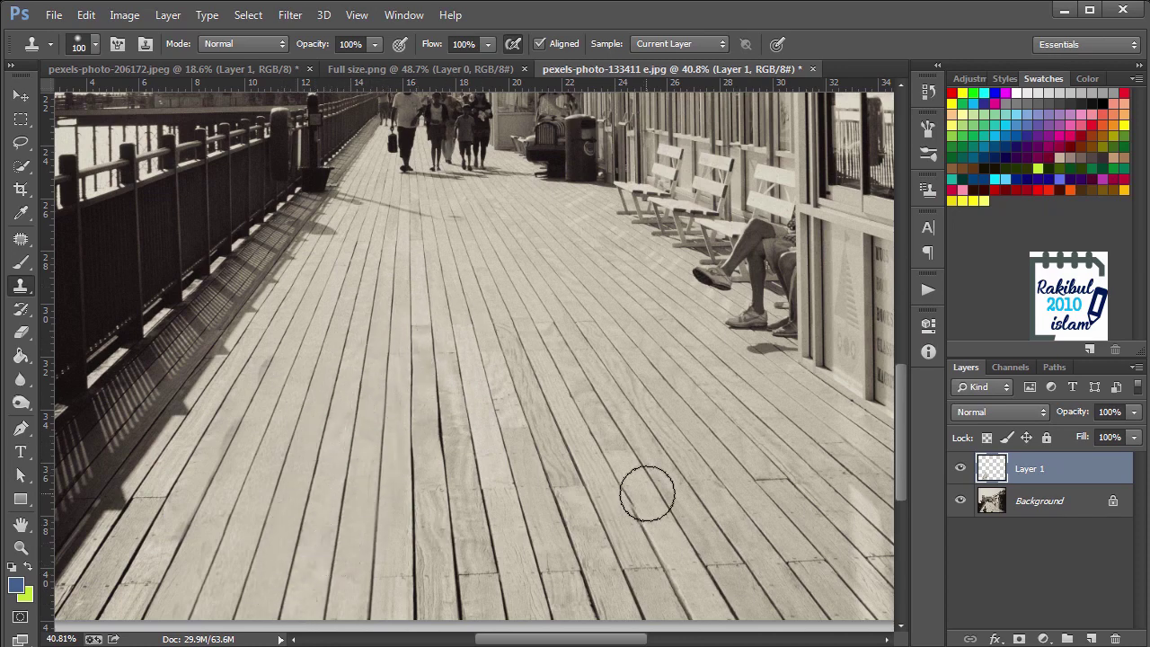
left_click(961, 469)
left_click(961, 470)
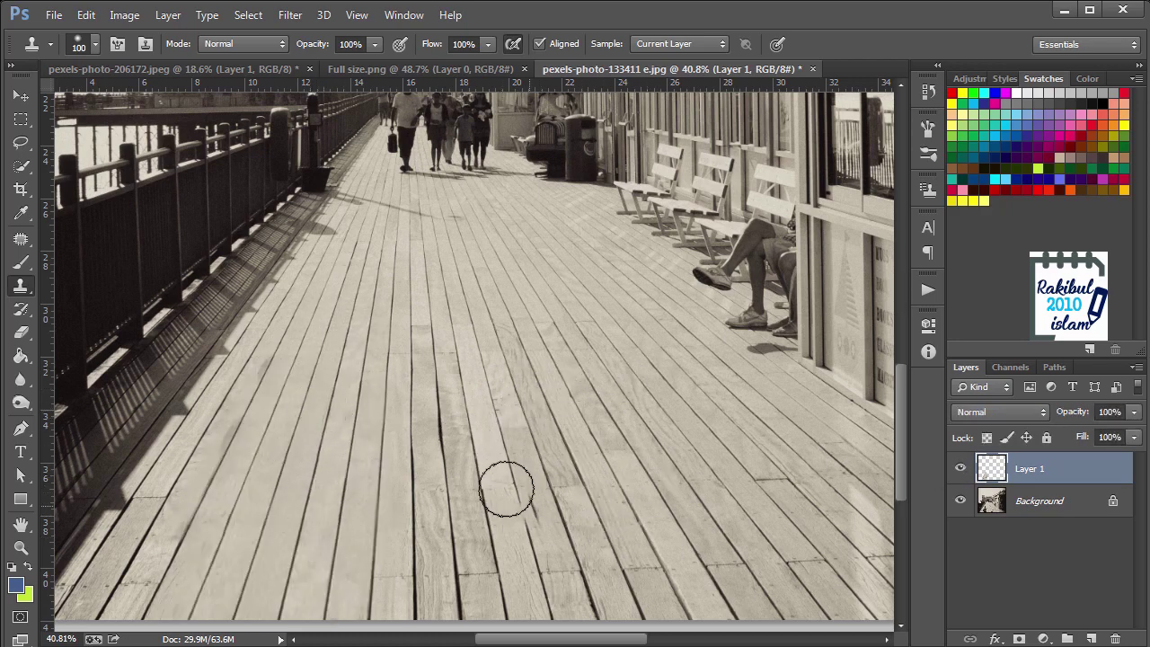
left_click(341, 457)
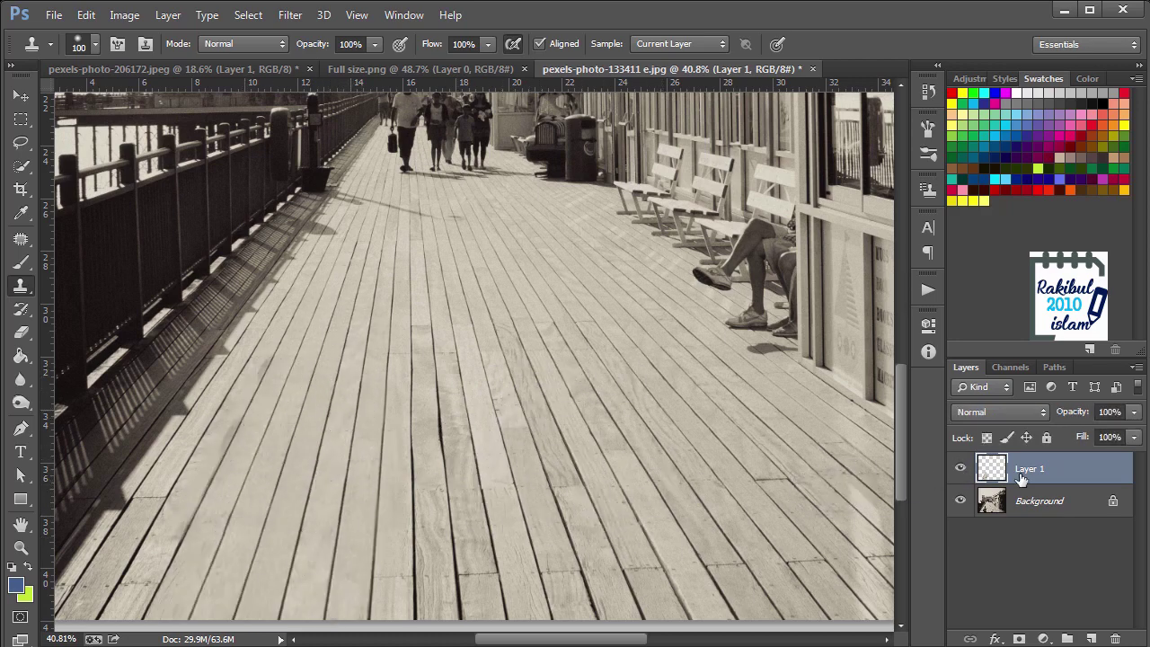
left_click(288, 16)
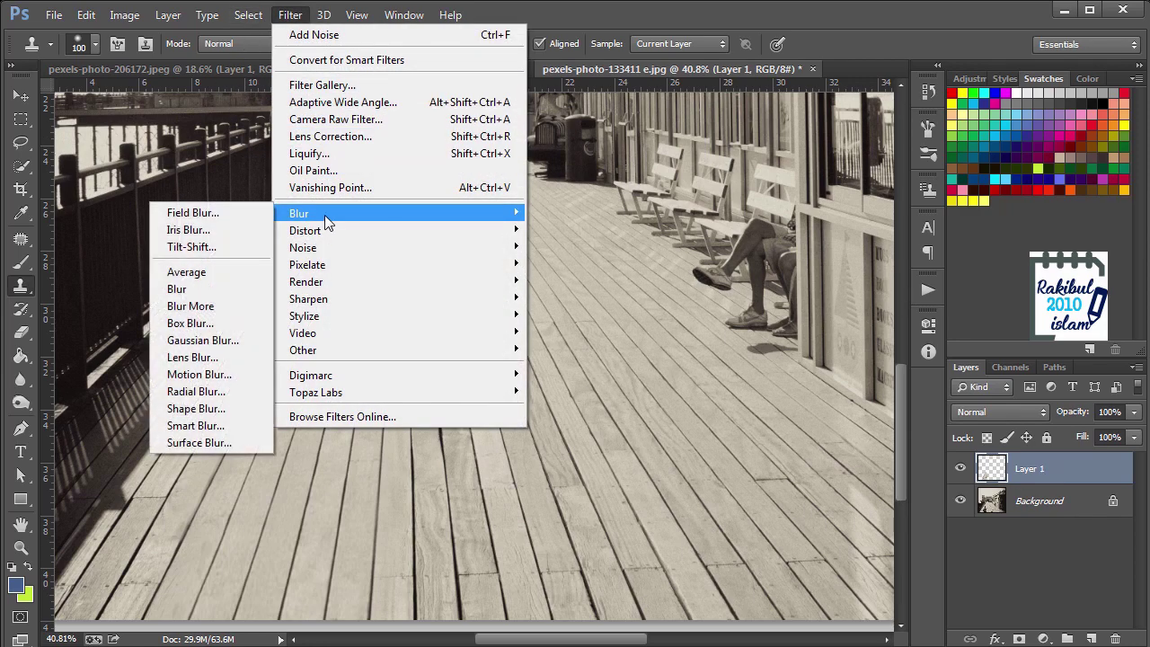
mouse_move(310, 248)
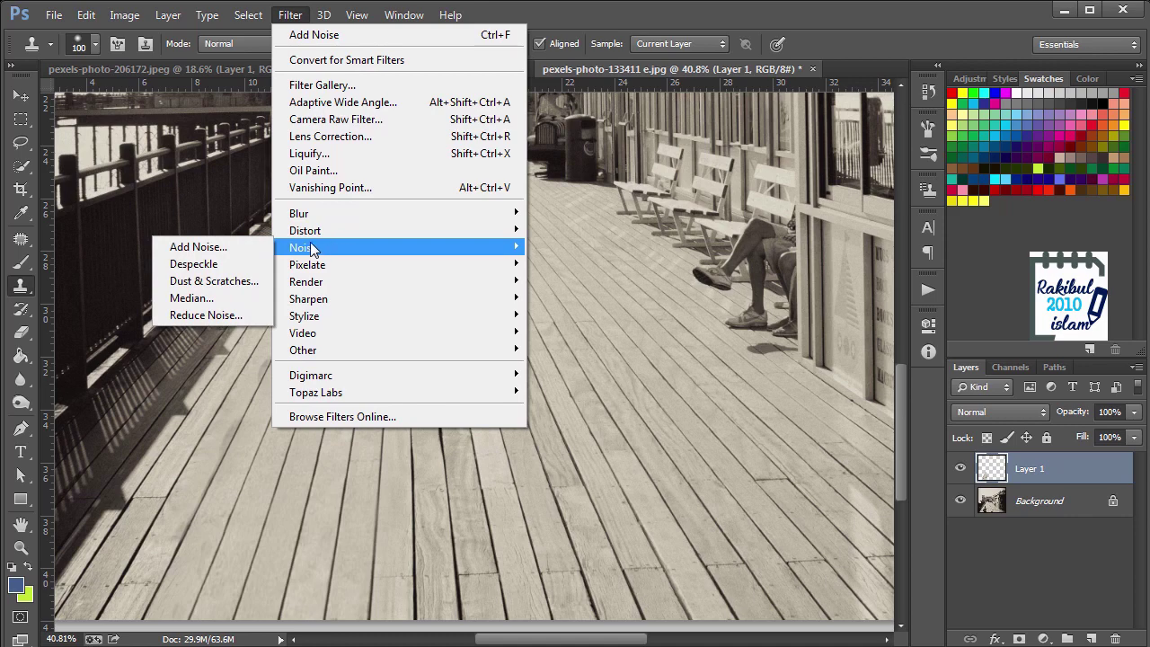
Add 3.64% Gaussian monochromatic noise to Layer 1's cloned planks
left_click(239, 255)
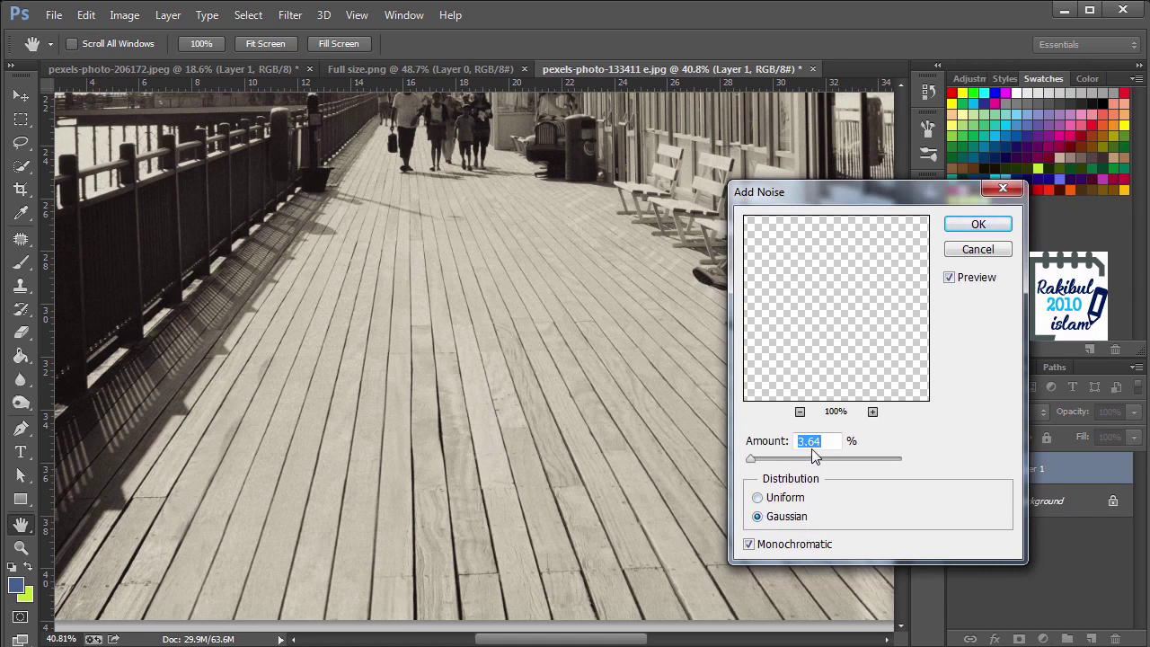
left_click(978, 226)
key("s")
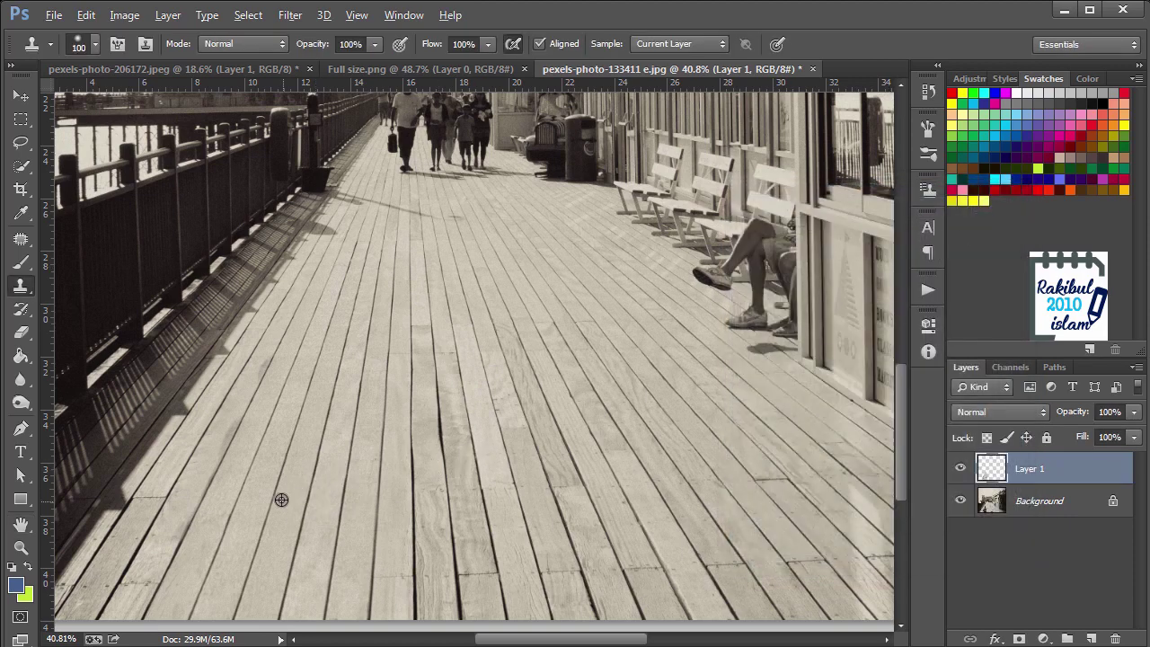
scroll(281, 498, "up", 2)
scroll(282, 498, "up", 1)
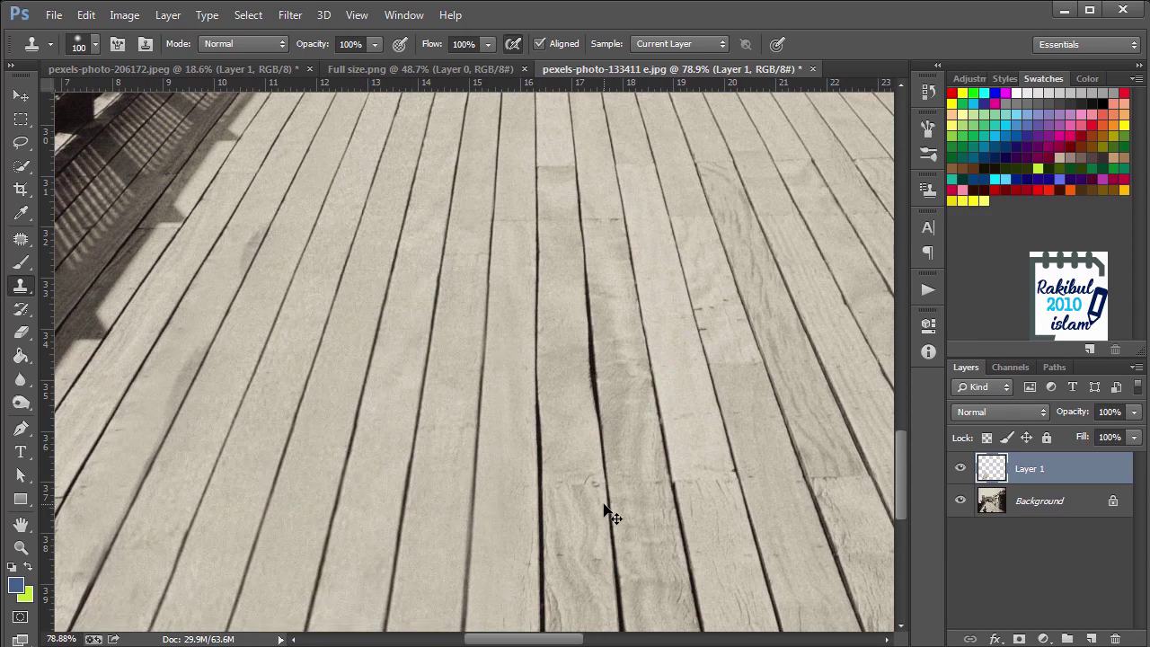
scroll(606, 506, "down", 1)
scroll(606, 506, "down", 1)
scroll(606, 506, "down", 1)
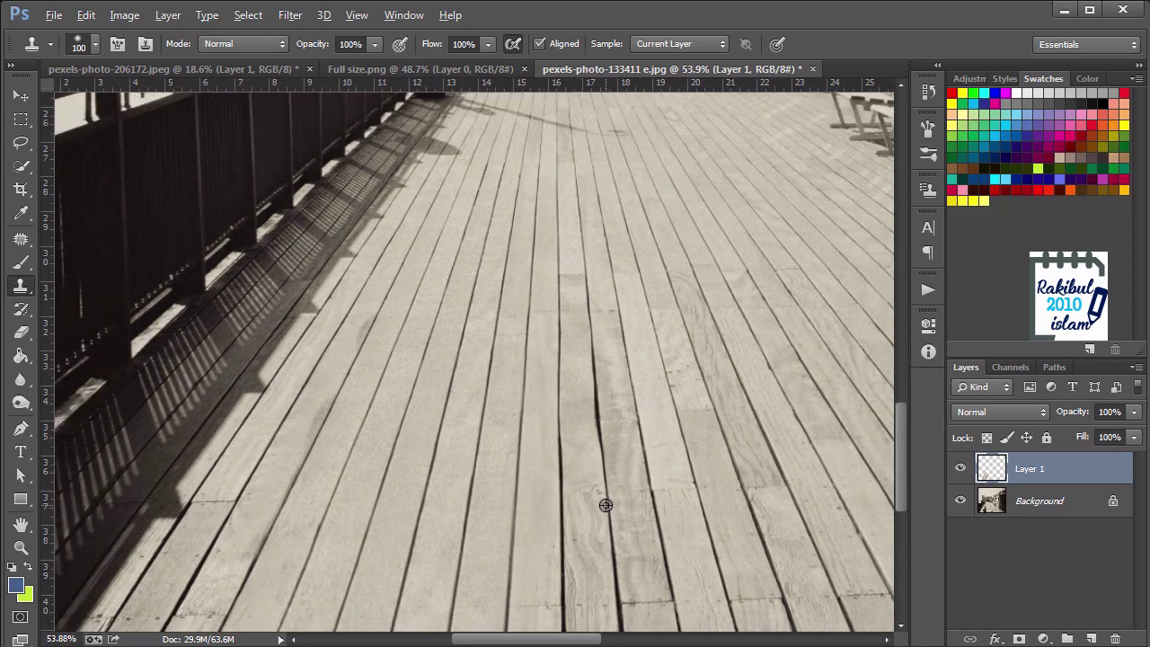
scroll(606, 506, "down", 1)
scroll(606, 506, "down", 1)
scroll(606, 506, "down", 1)
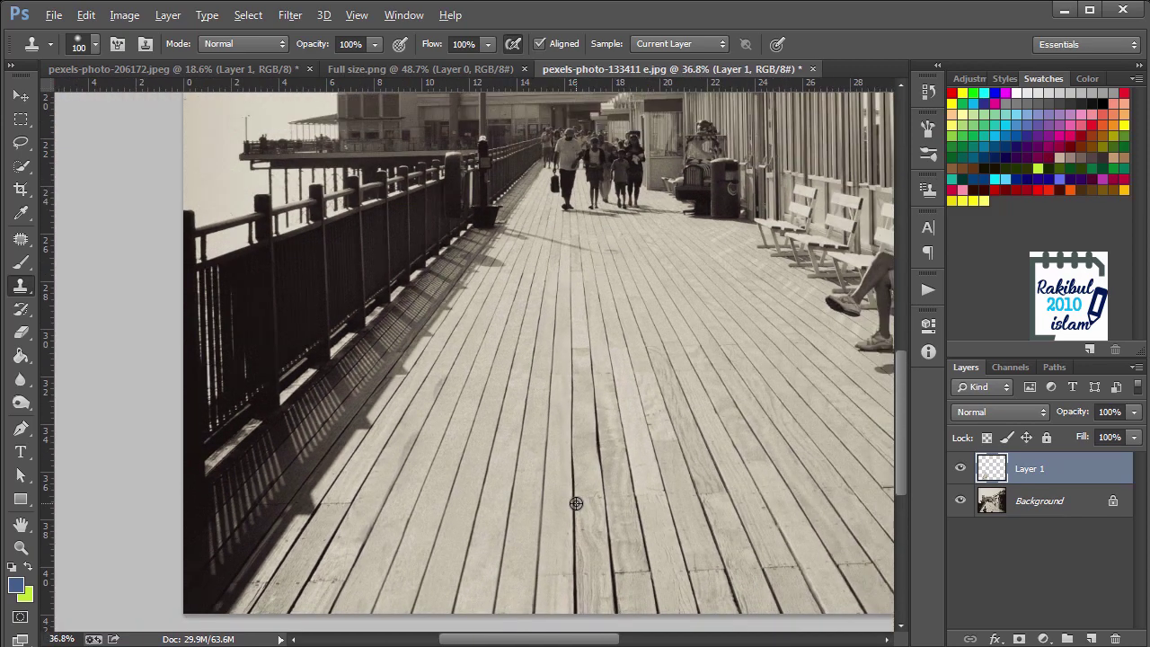